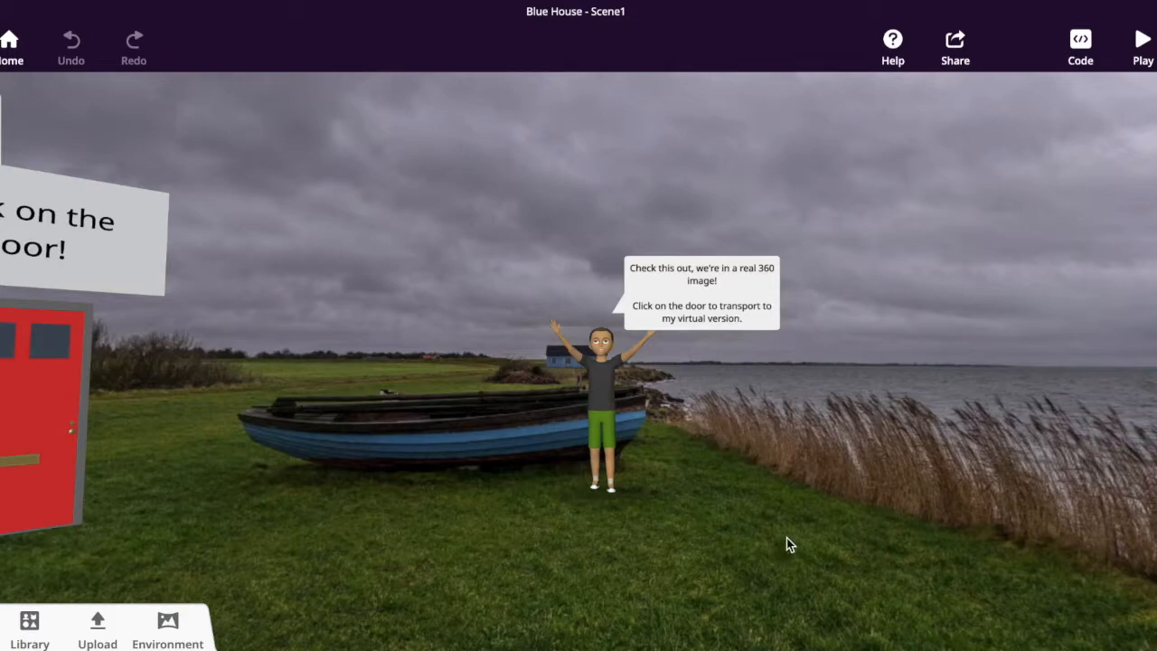
# - Preview the Blue House scene in play mode, going through the door to the virtual version and back to the 360° image
pyautogui.moveTo(870, 398); pyautogui.dragTo(971, 393)
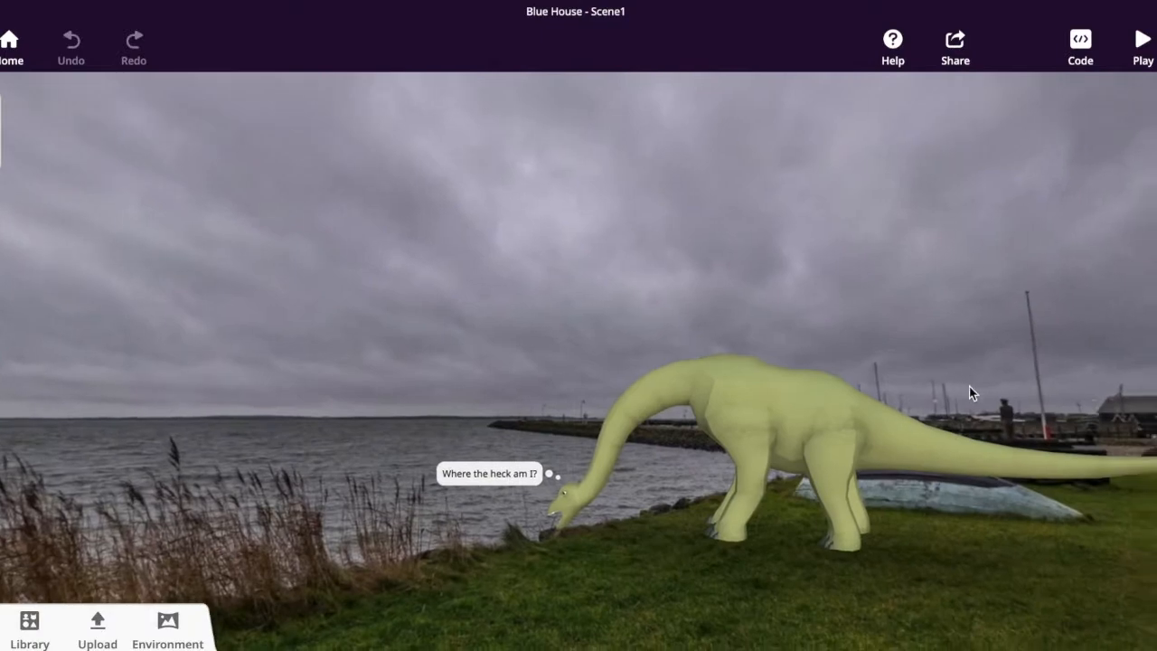
pyautogui.moveTo(847, 289); pyautogui.dragTo(881, 313)
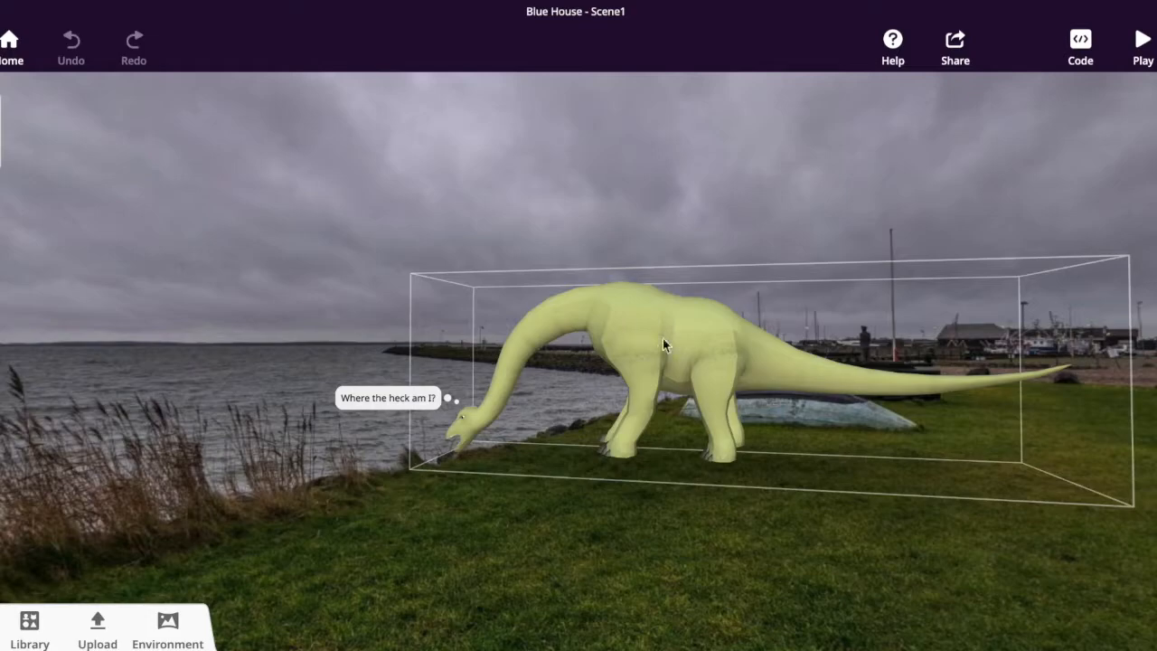
pyautogui.moveTo(243, 236); pyautogui.dragTo(584, 281)
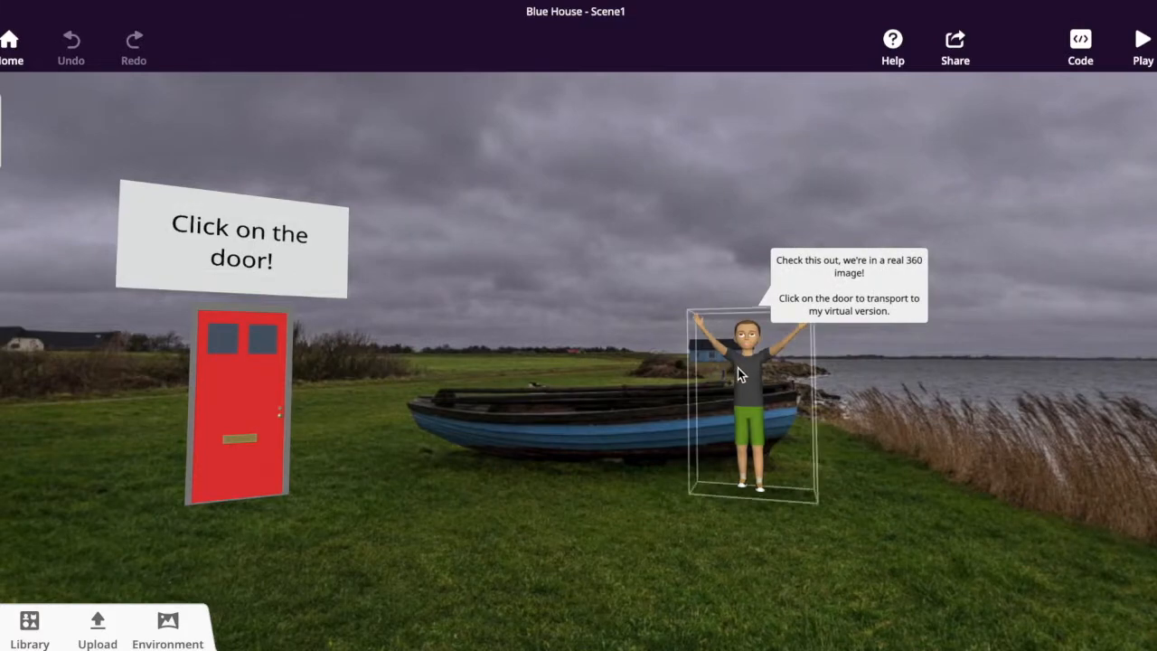
pyautogui.moveTo(589, 225); pyautogui.dragTo(578, 250)
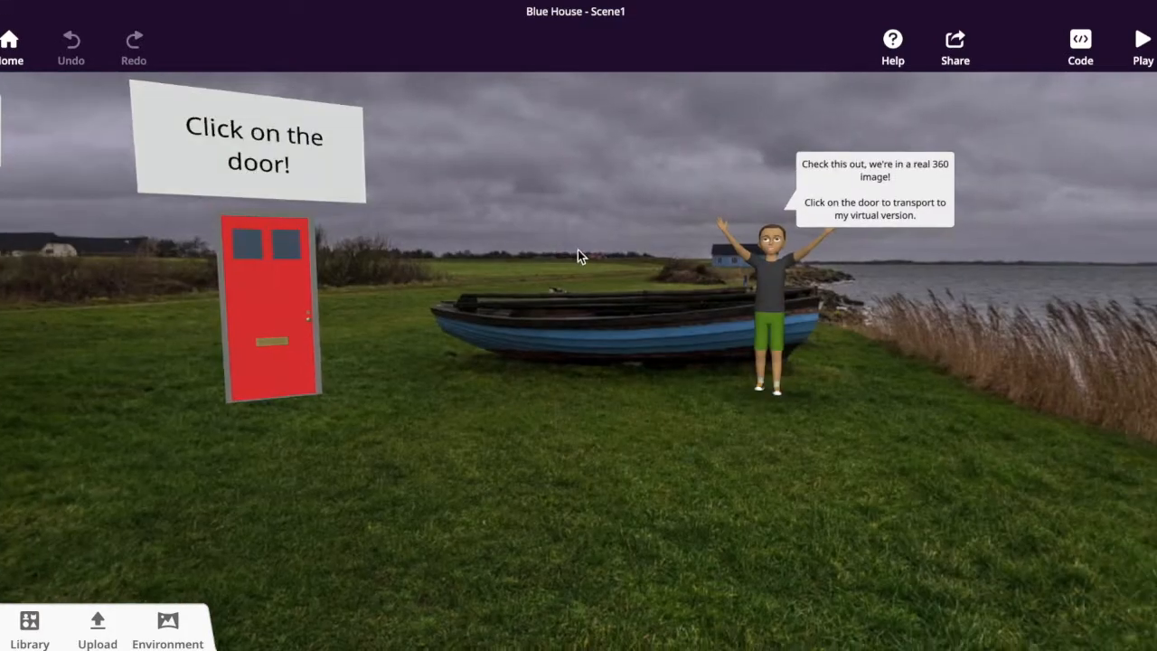
pyautogui.click(1139, 45)
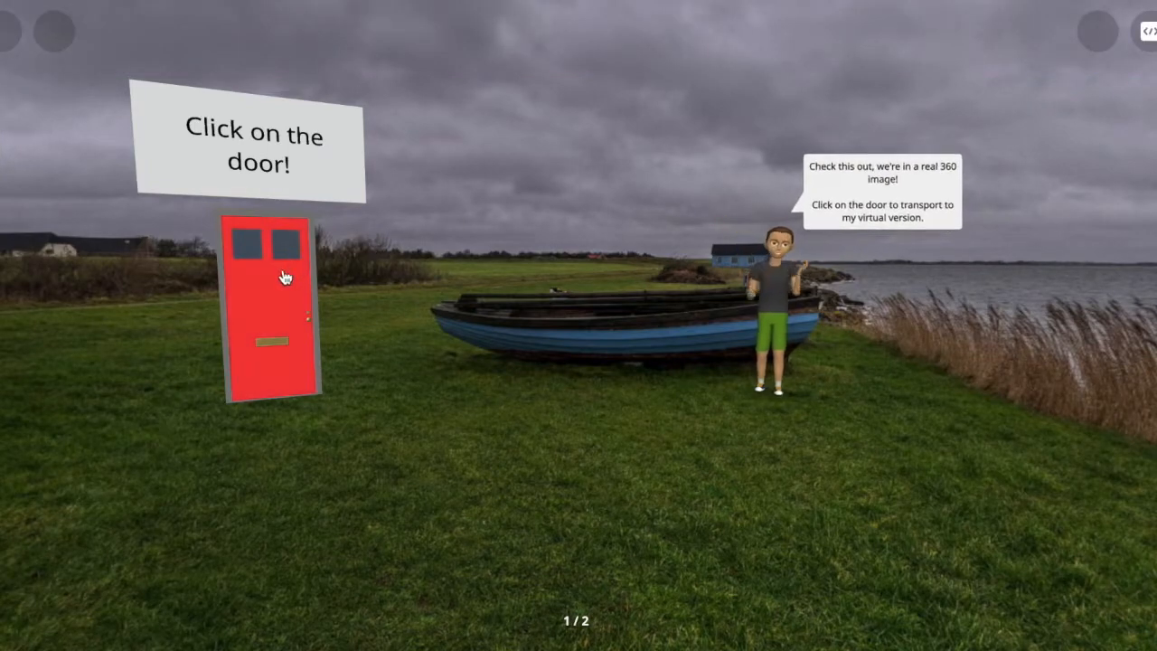
pyautogui.click(283, 276)
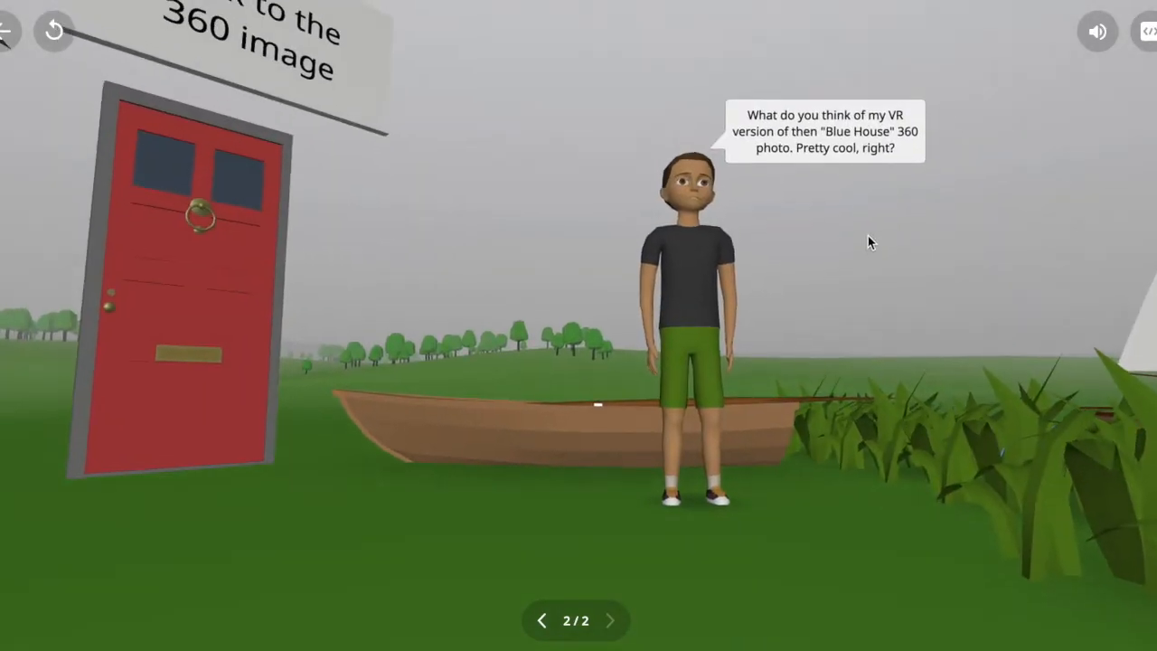
pyautogui.moveTo(868, 237); pyautogui.dragTo(1078, 259)
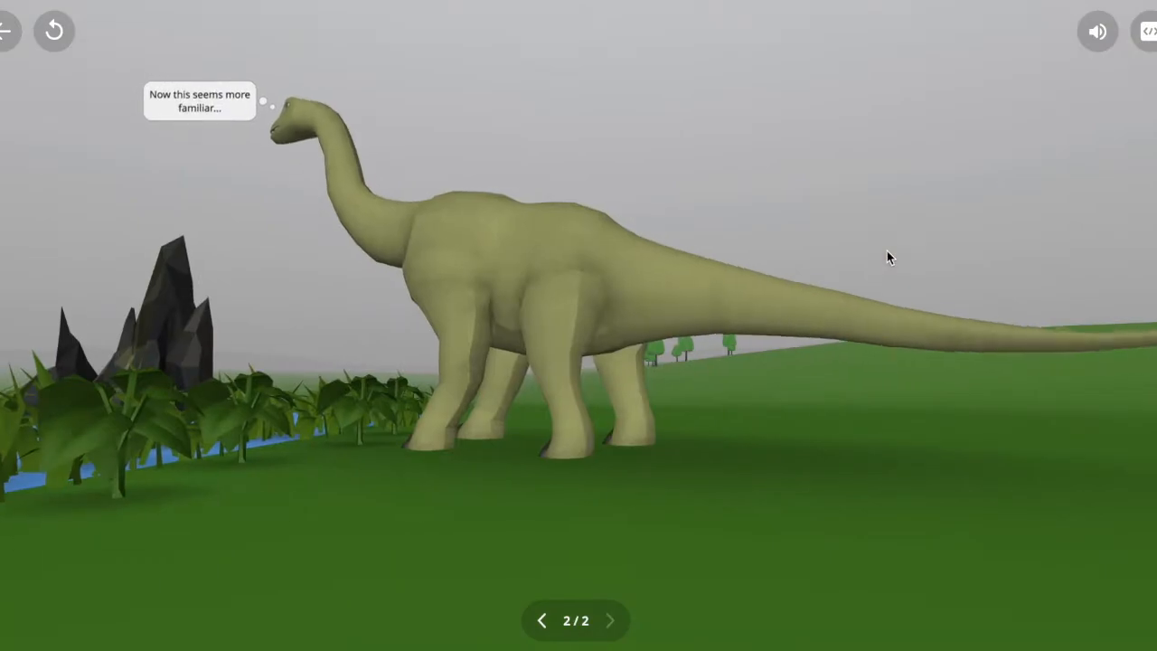
pyautogui.moveTo(887, 251); pyautogui.dragTo(204, 303)
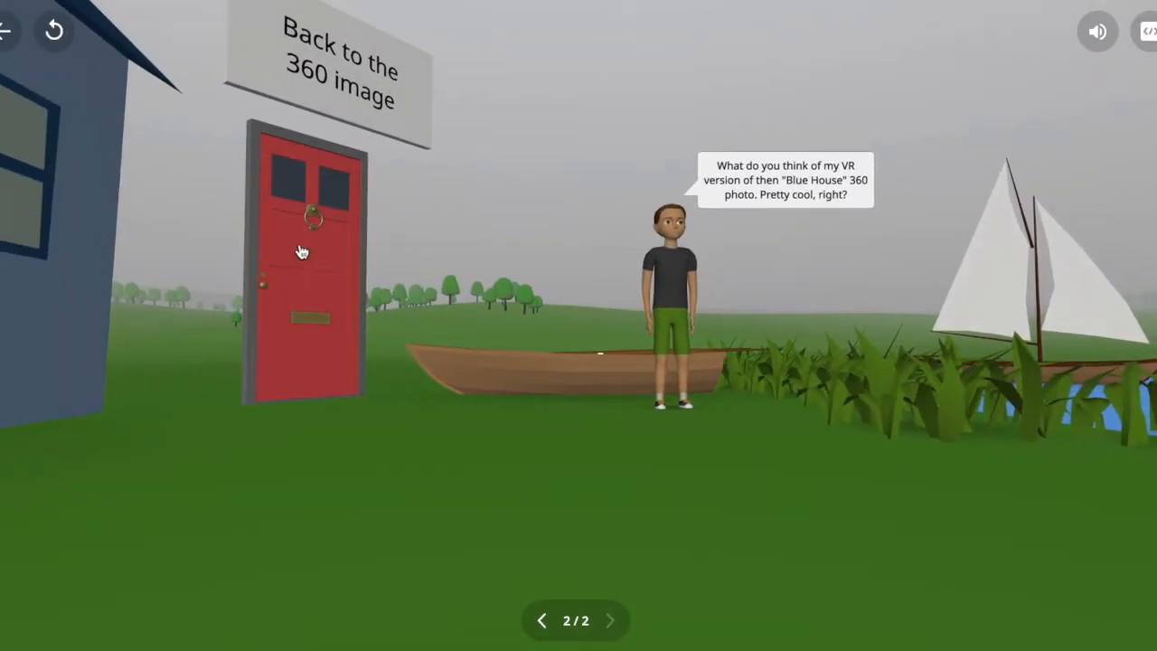
pyautogui.click(302, 252)
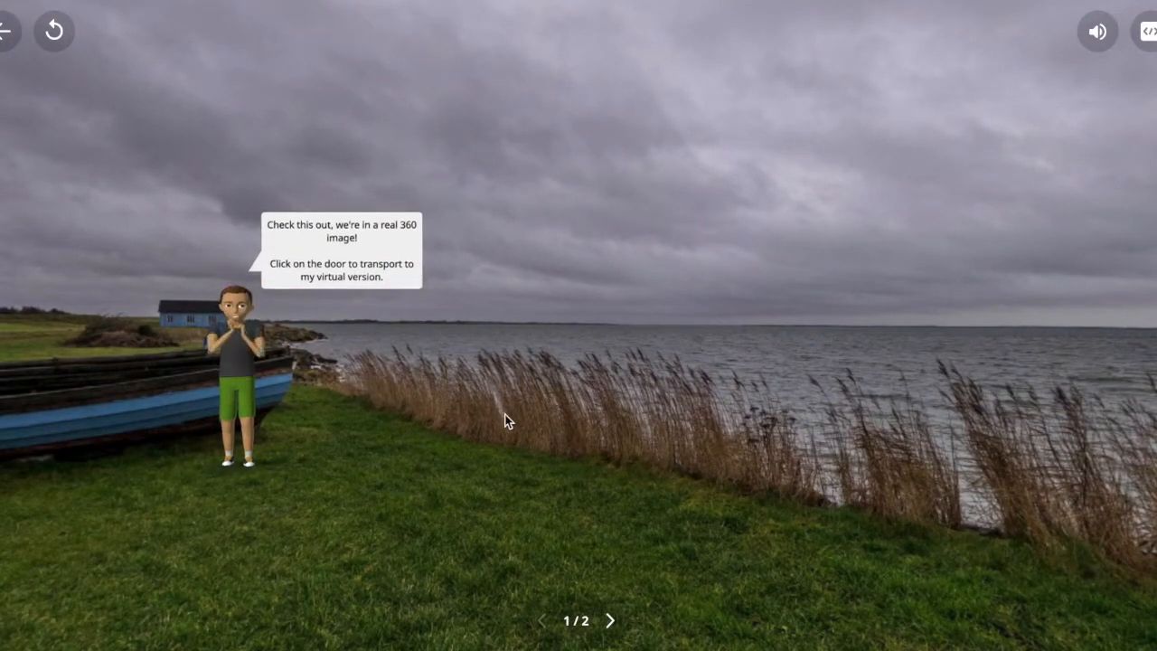
pyautogui.click(5, 36)
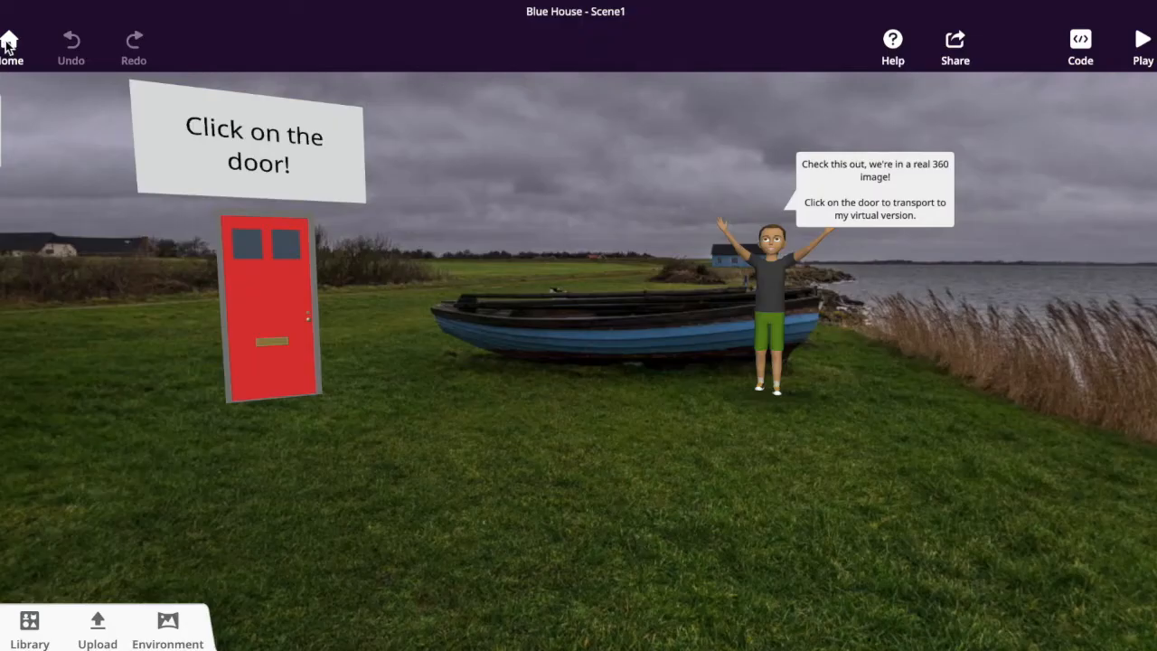
# - Leave the Blue House project and create a new CoSpace from the empty 360° image scene
pyautogui.click(9, 47)
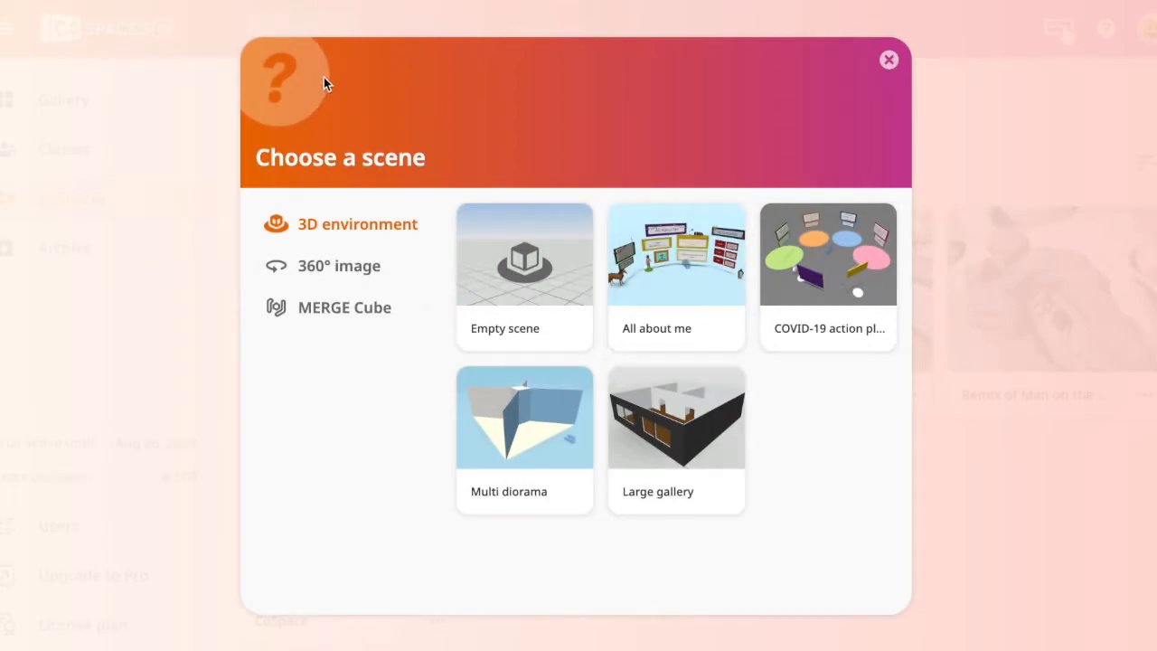
pyautogui.click(354, 276)
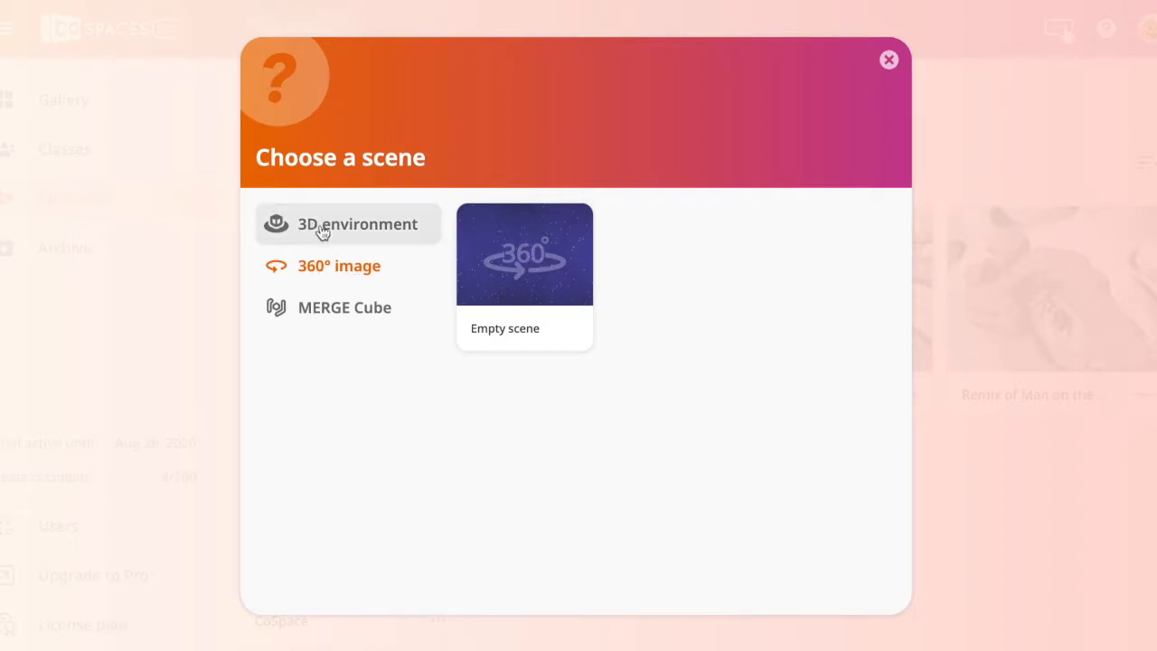
pyautogui.click(523, 240)
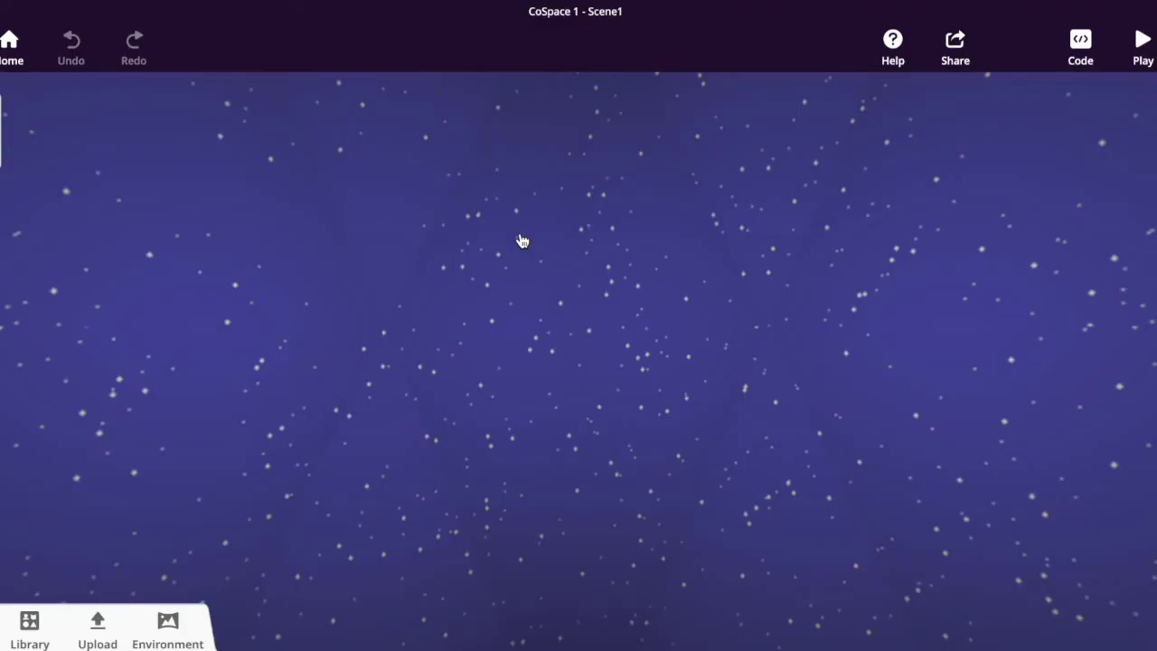
pyautogui.moveTo(992, 242); pyautogui.dragTo(860, 233)
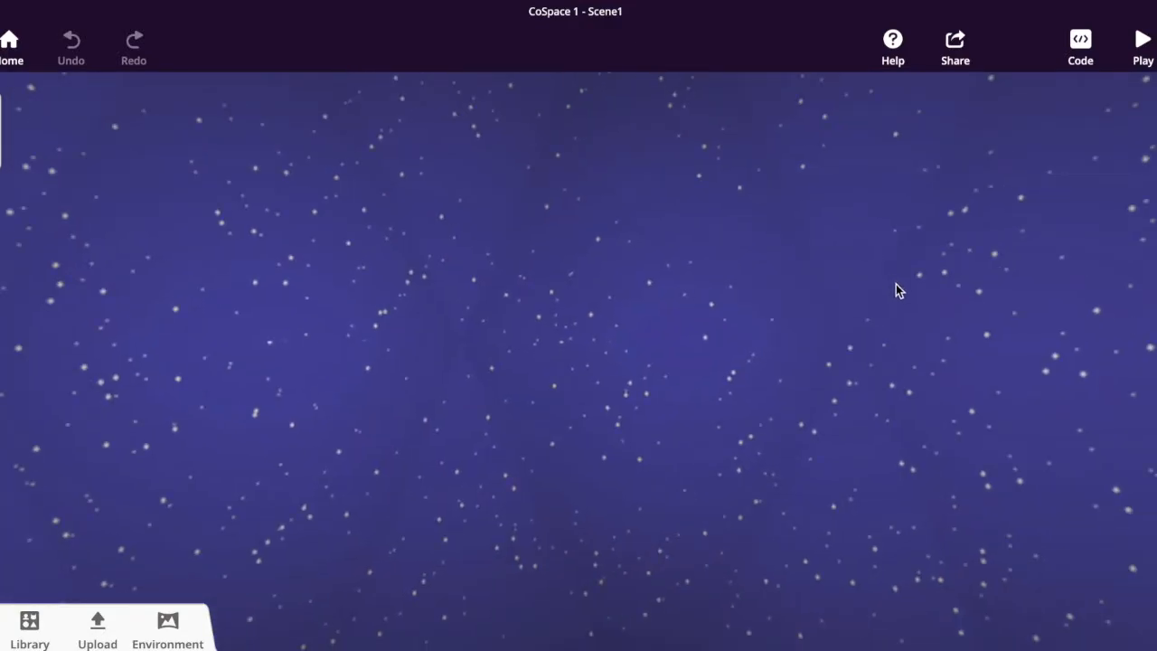
pyautogui.moveTo(943, 362); pyautogui.dragTo(1113, 395)
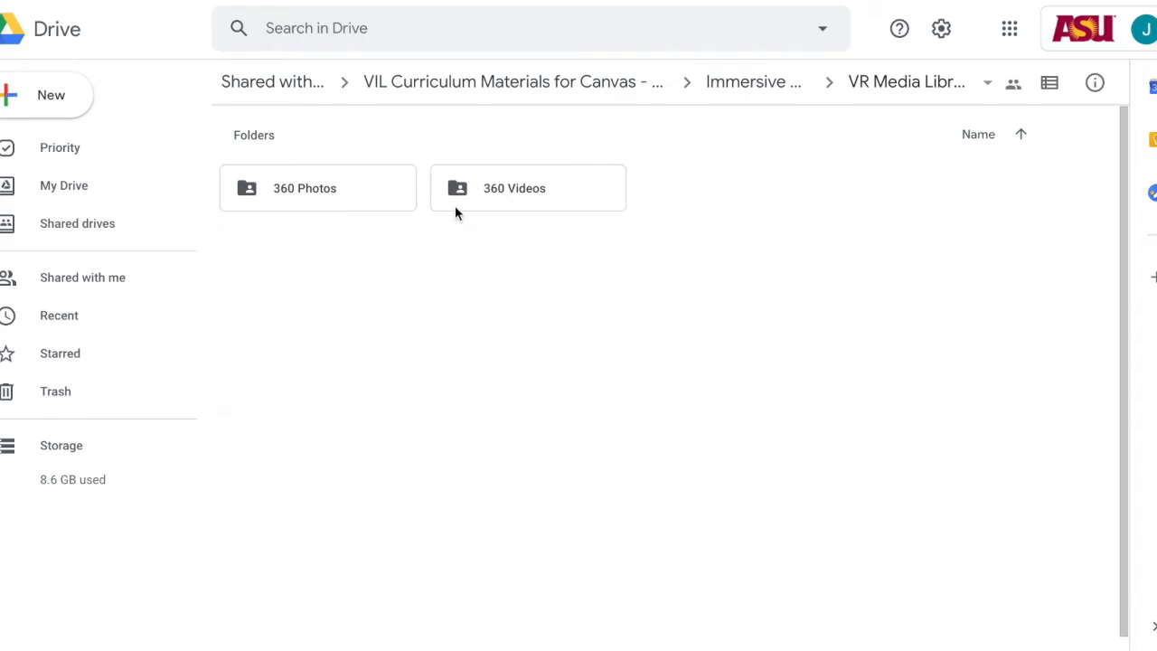
# - Switch to Google Drive and browse the 360 Photos folder of the VR Media Library
pyautogui.doubleClick(331, 187)
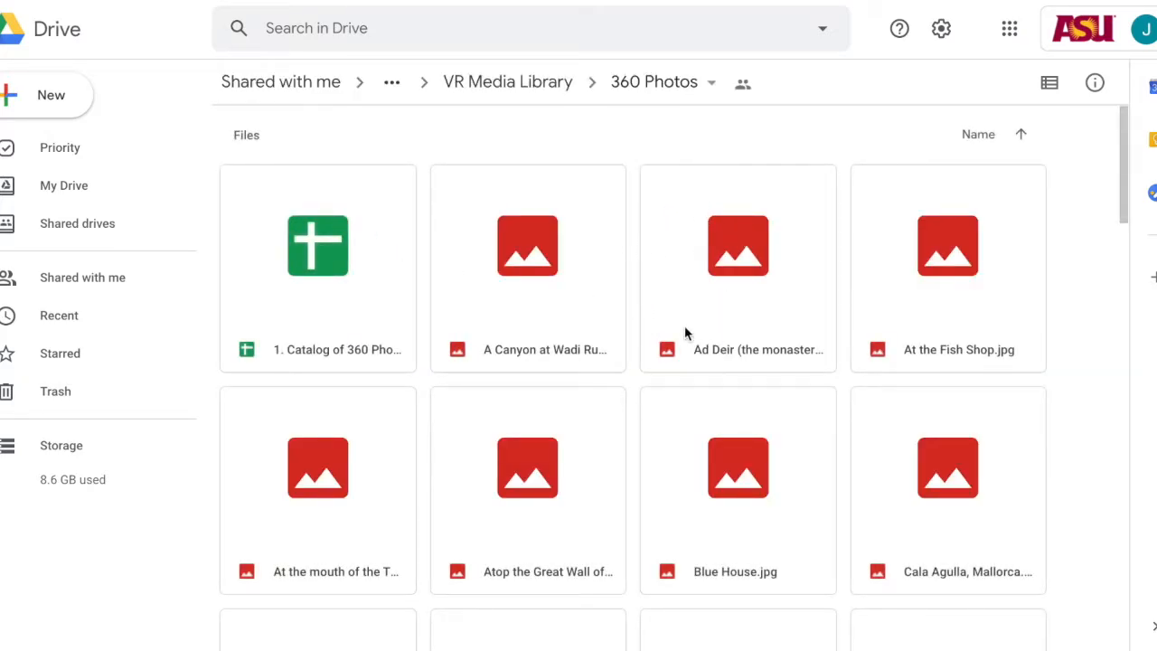
pyautogui.scroll(-3, 684, 333)
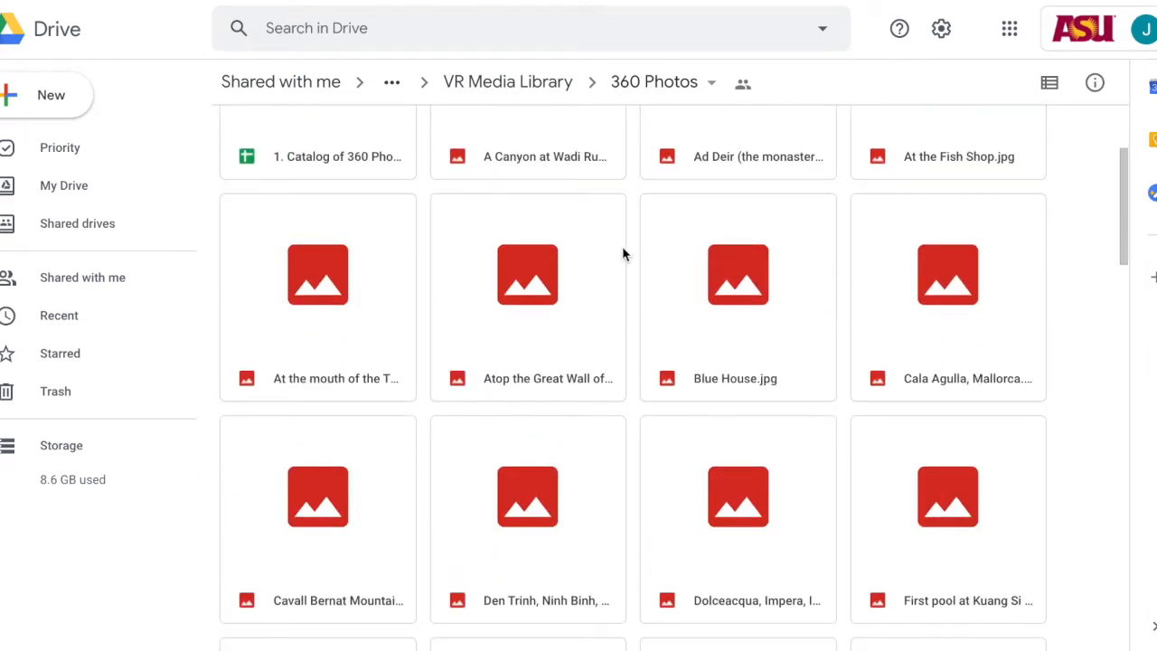
pyautogui.scroll(-3, 615, 251)
pyautogui.scroll(5, 651, 268)
pyautogui.scroll(-2, 688, 284)
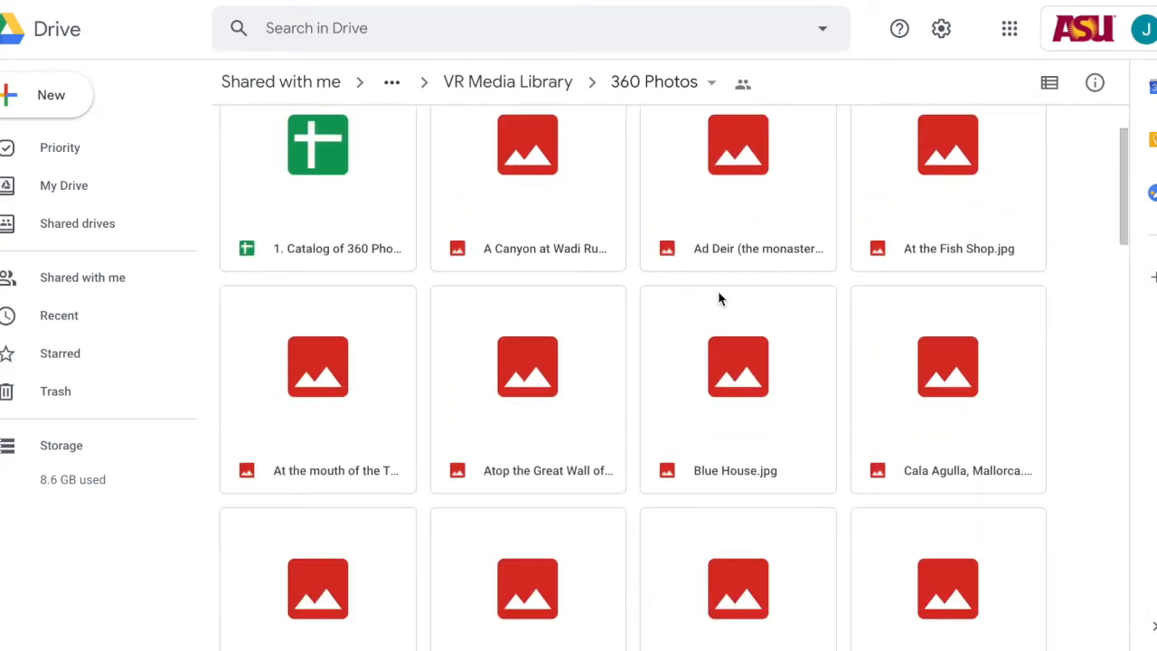
# - Download the 360° photo Blue House.jpg and return to the file list
pyautogui.doubleClick(749, 379)
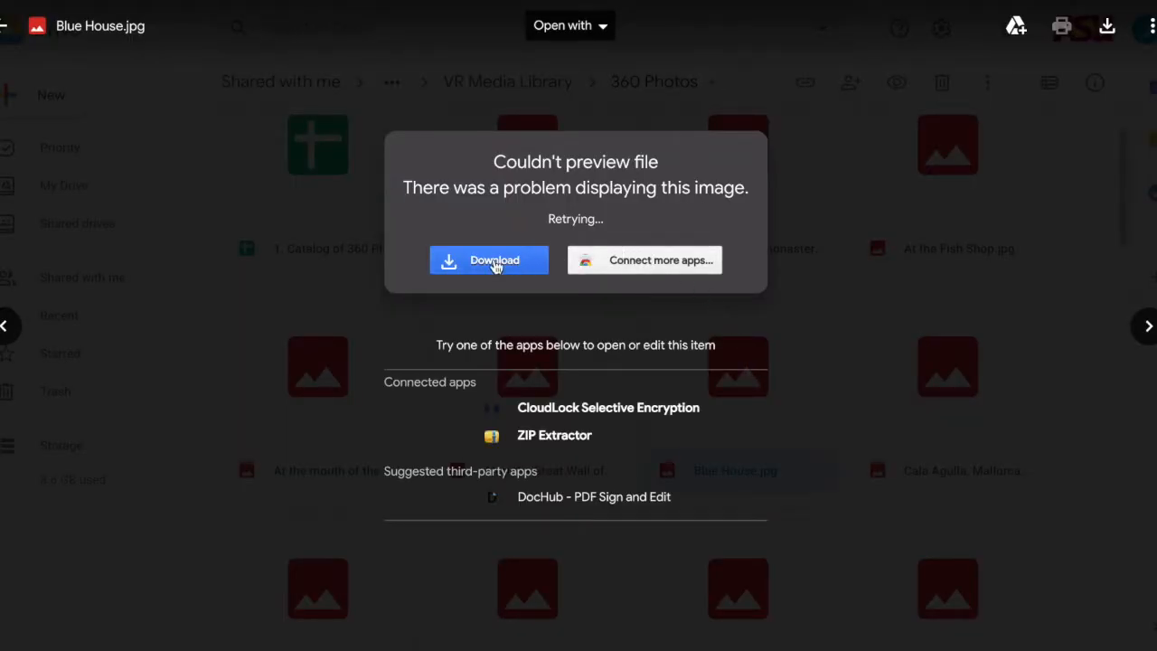
pyautogui.click(1026, 287)
pyautogui.scroll(2, 765, 343)
pyautogui.scroll(-1, 755, 348)
pyautogui.doubleClick(754, 354)
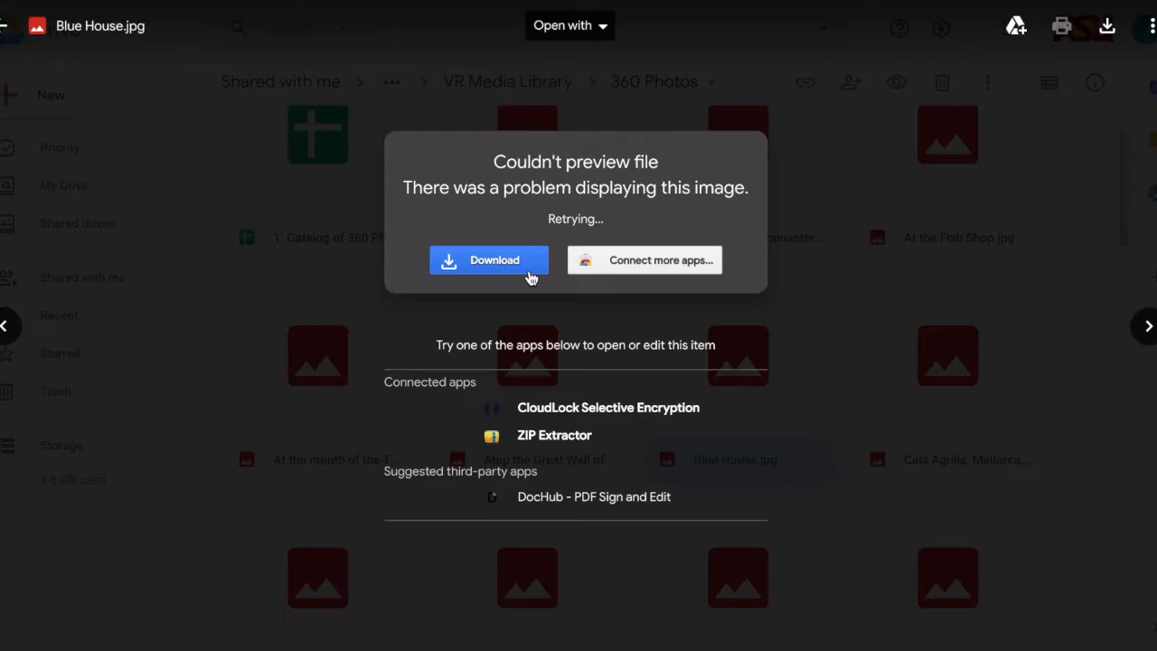
pyautogui.click(532, 278)
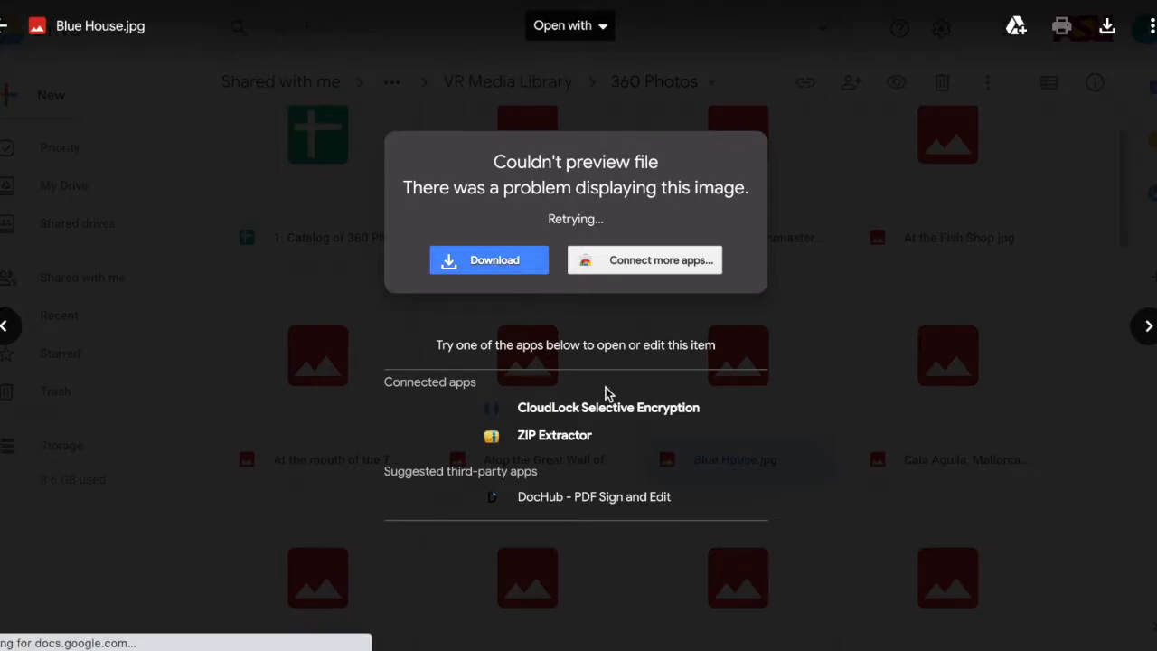
pyautogui.click(1004, 271)
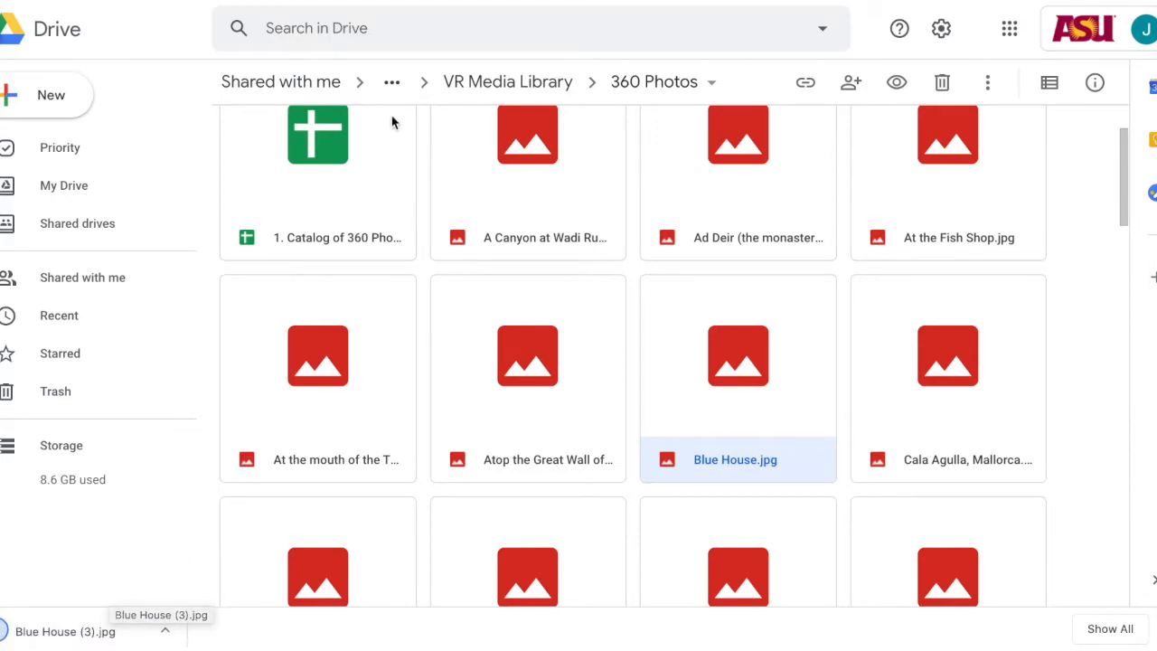
# - Switch back to CoSpaces and load Blue House.jpg from Downloads as the scene's 360° environment image
pyautogui.click(655, 1)
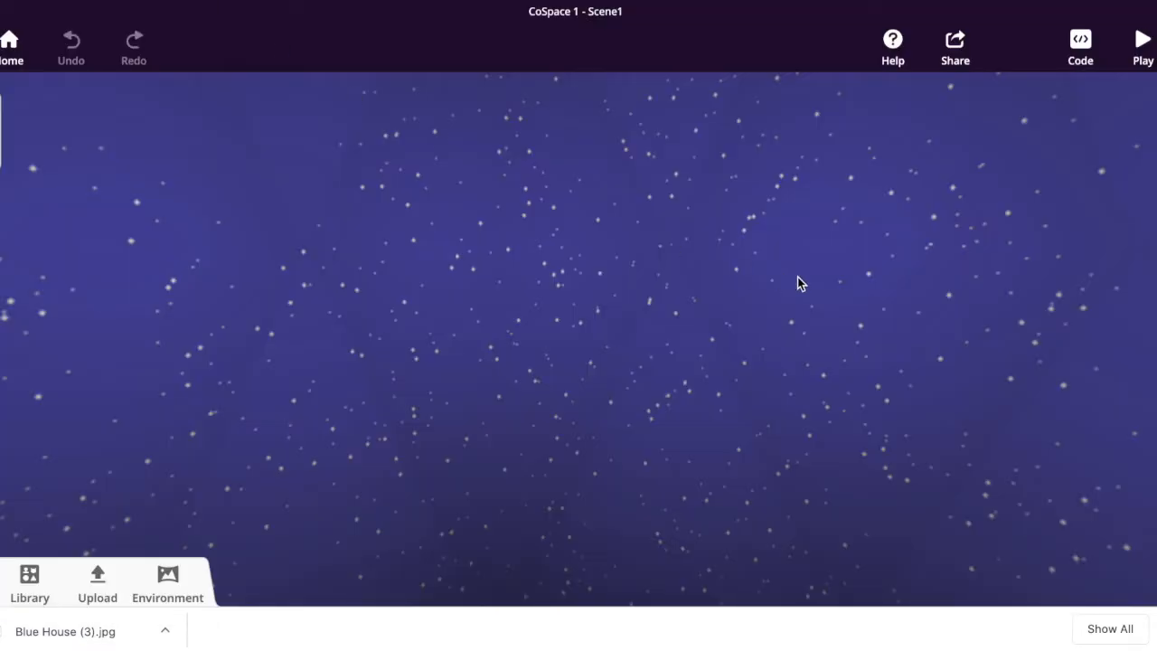
pyautogui.moveTo(584, 294); pyautogui.dragTo(679, 338)
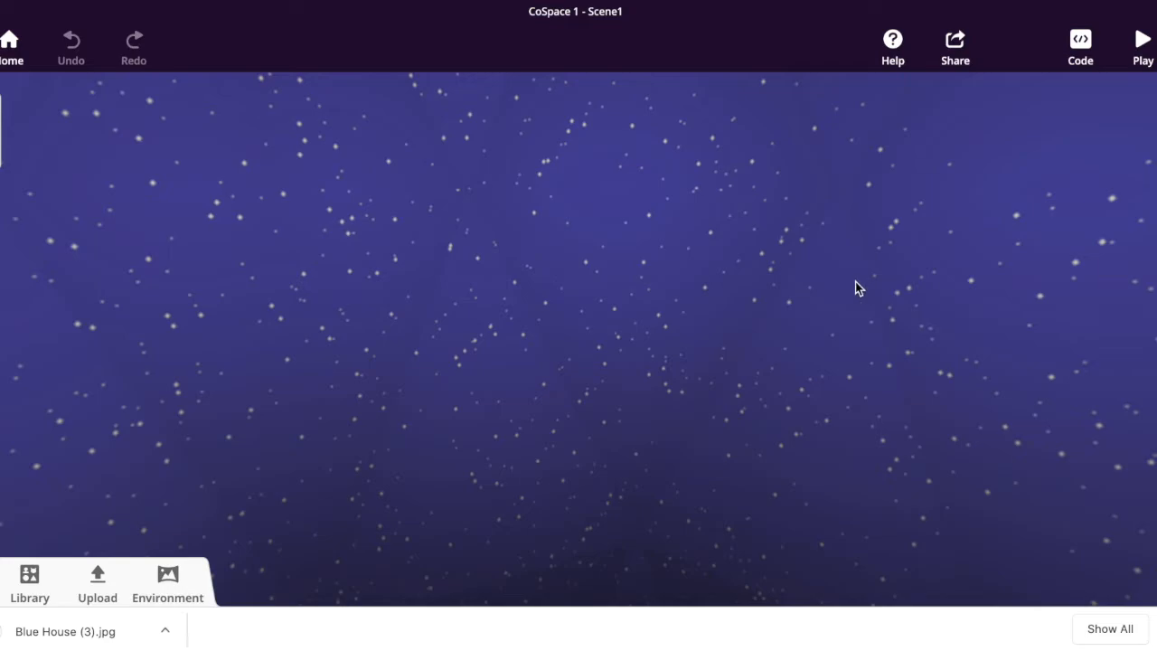
pyautogui.click(1156, 629)
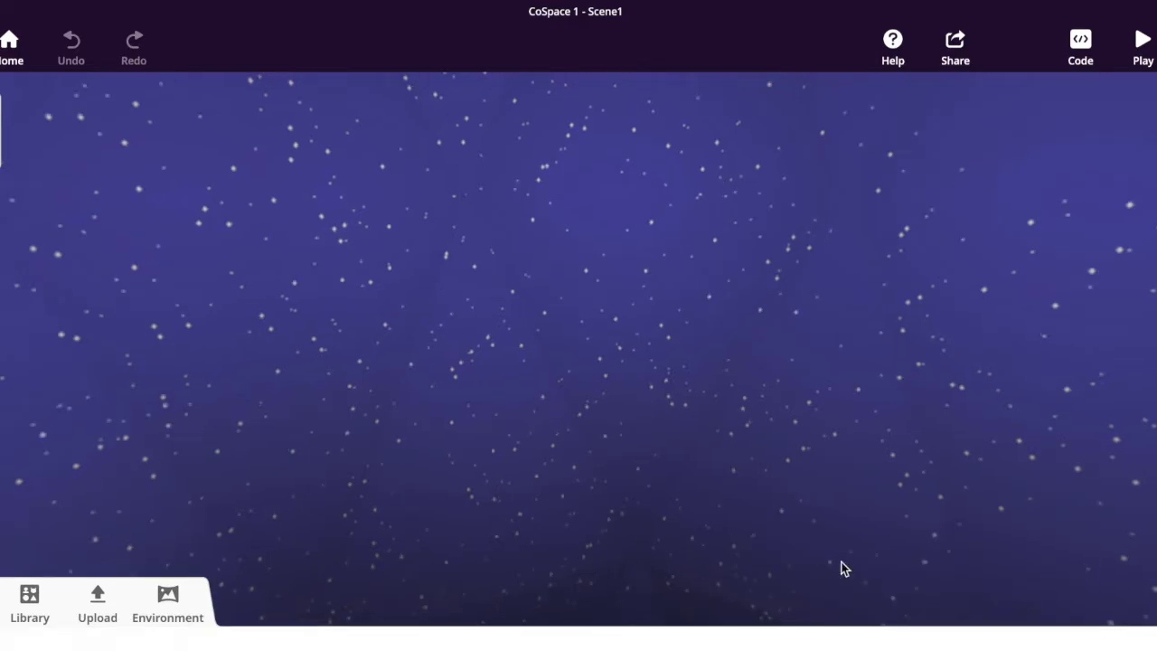
pyautogui.click(166, 628)
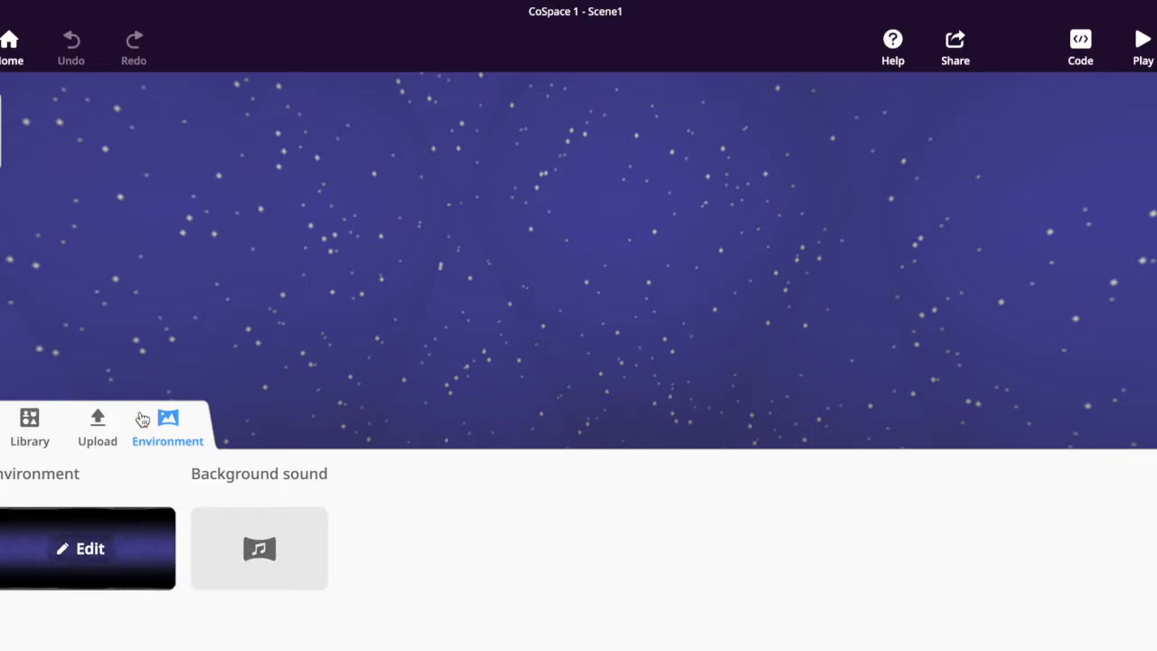
pyautogui.click(82, 549)
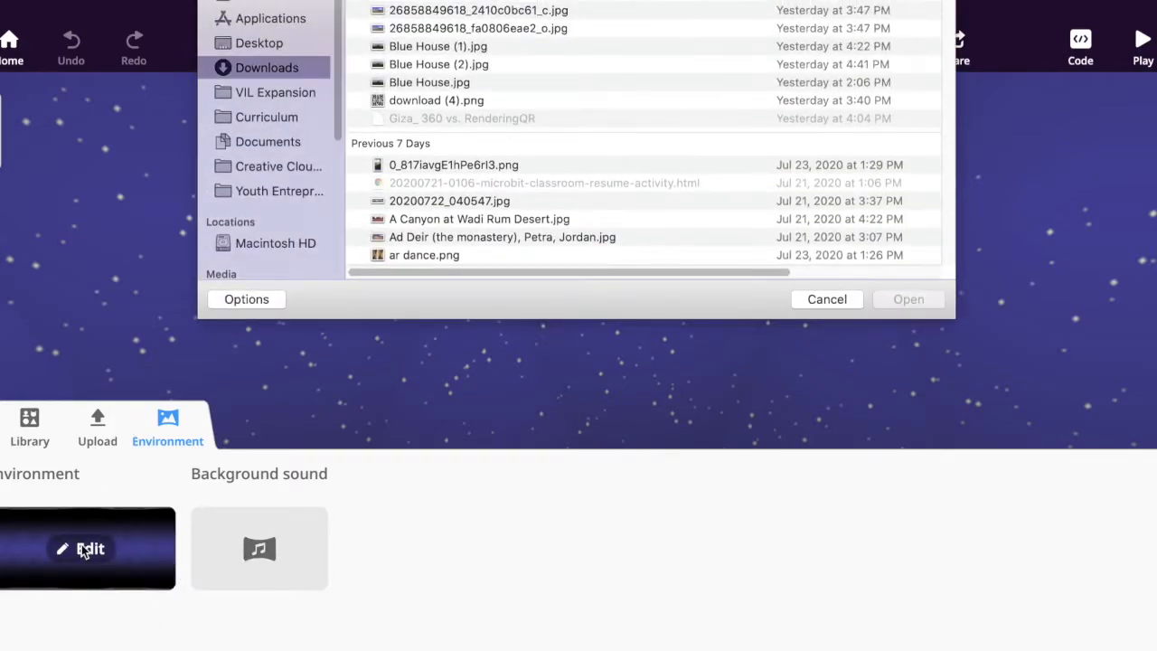
pyautogui.click(467, 84)
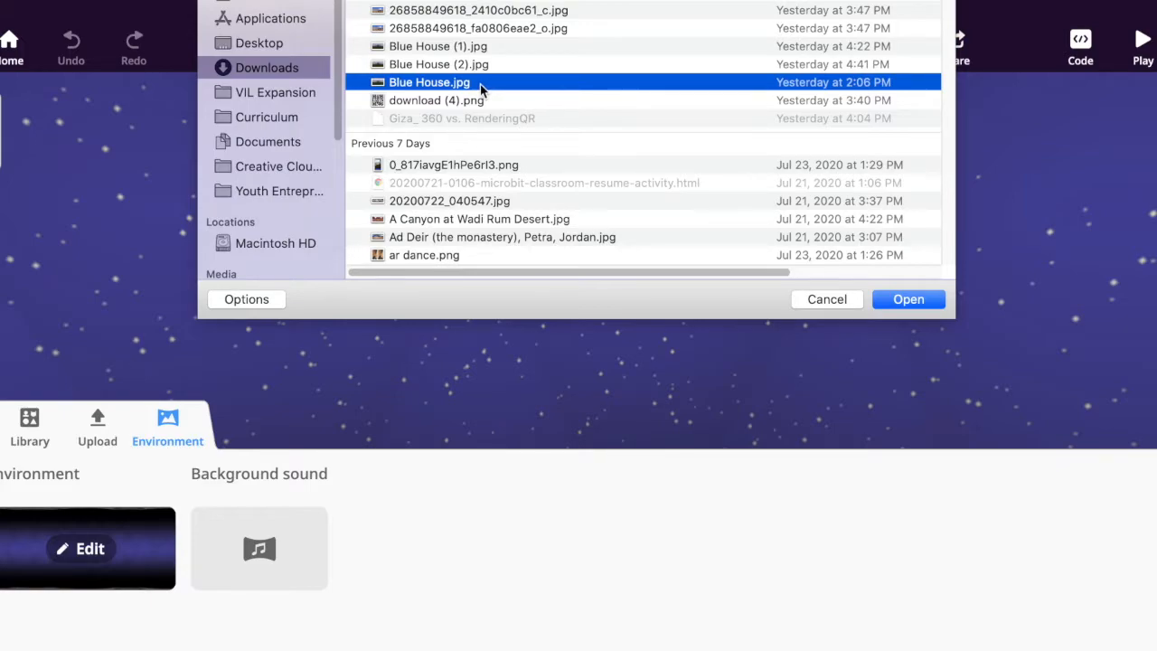
pyautogui.click(908, 299)
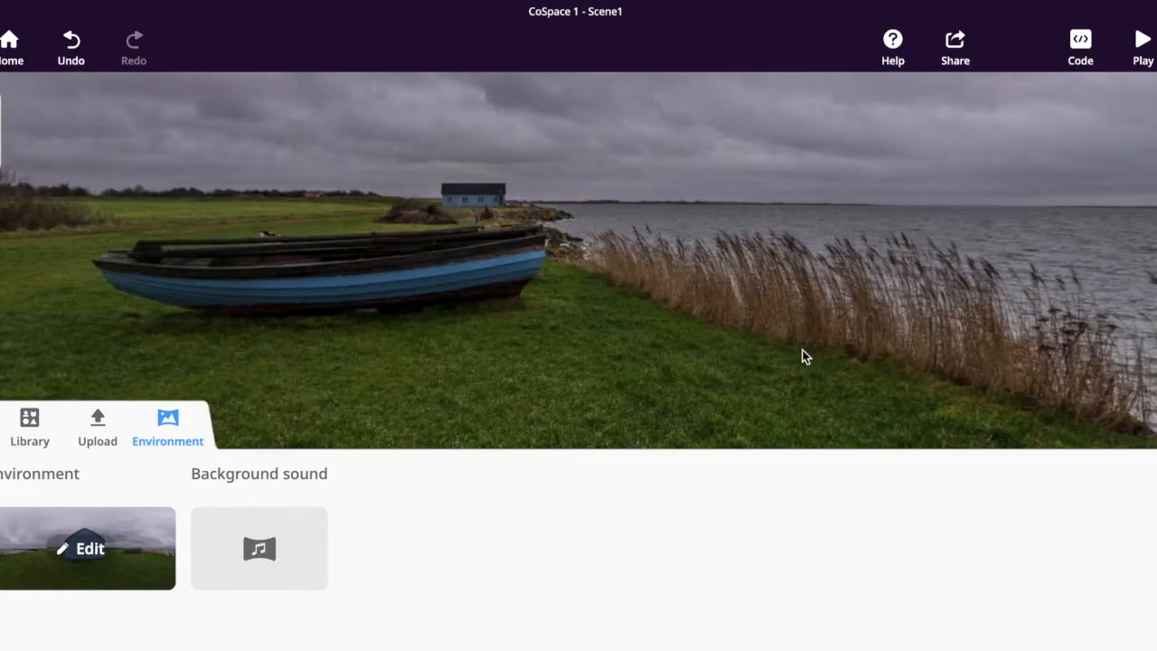
pyautogui.click(181, 436)
# - Add the People character with the dark shirt and green shorts to the scene in front of the blue boat
pyautogui.moveTo(765, 300); pyautogui.dragTo(518, 440, button='right')
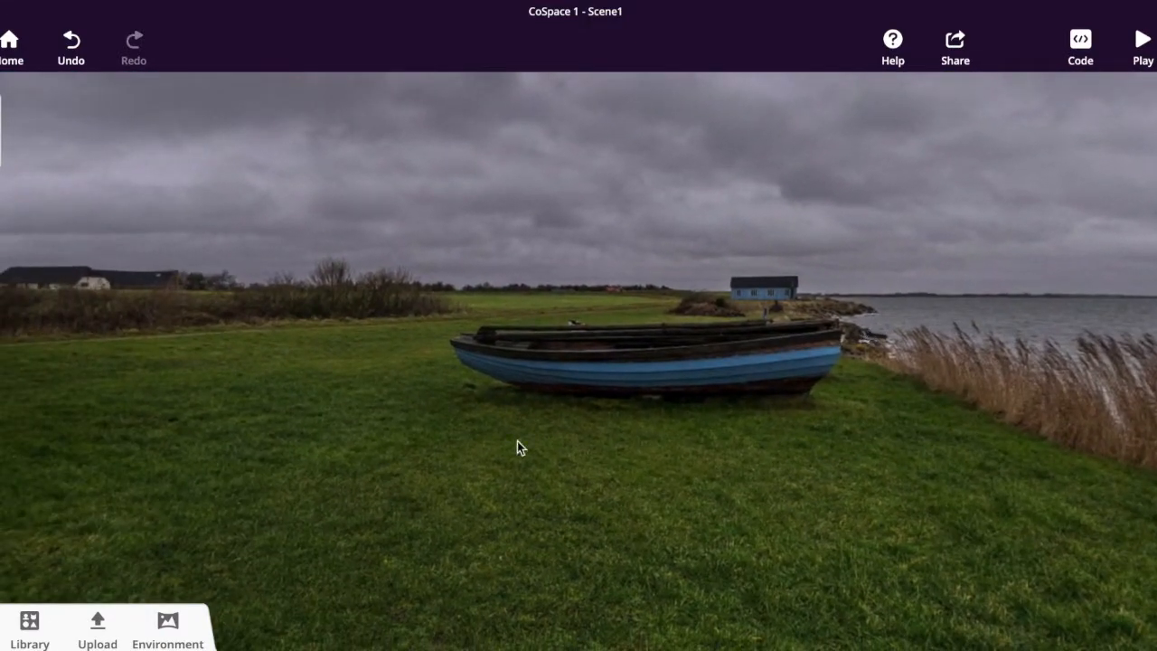
pyautogui.click(29, 633)
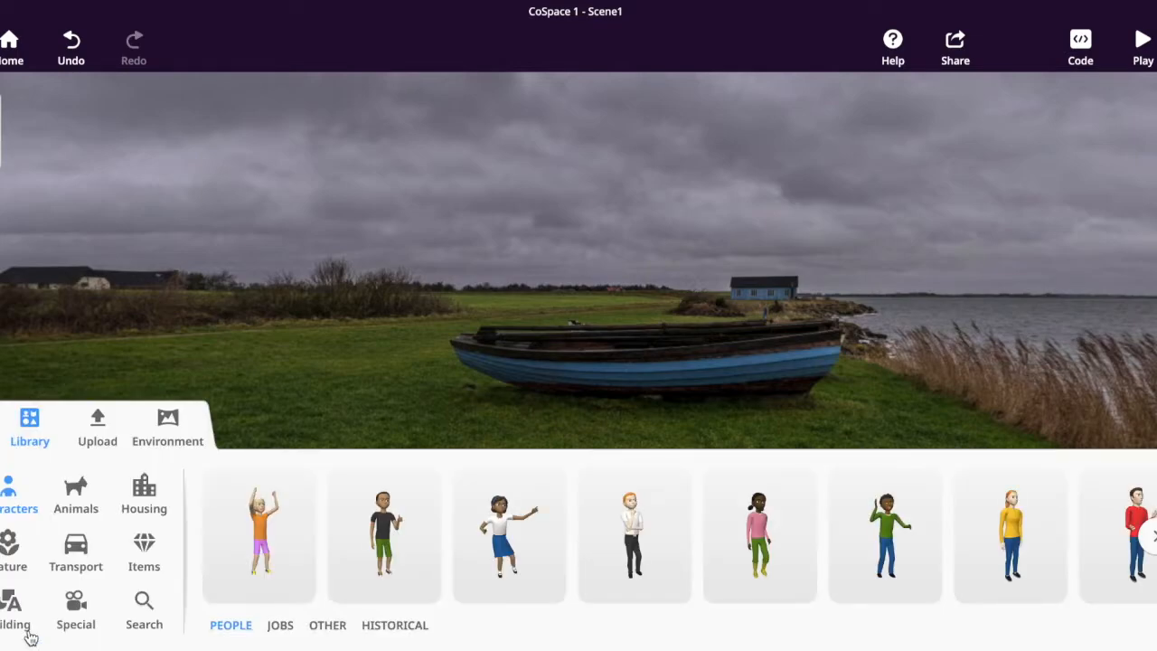
pyautogui.moveTo(385, 514); pyautogui.dragTo(716, 409)
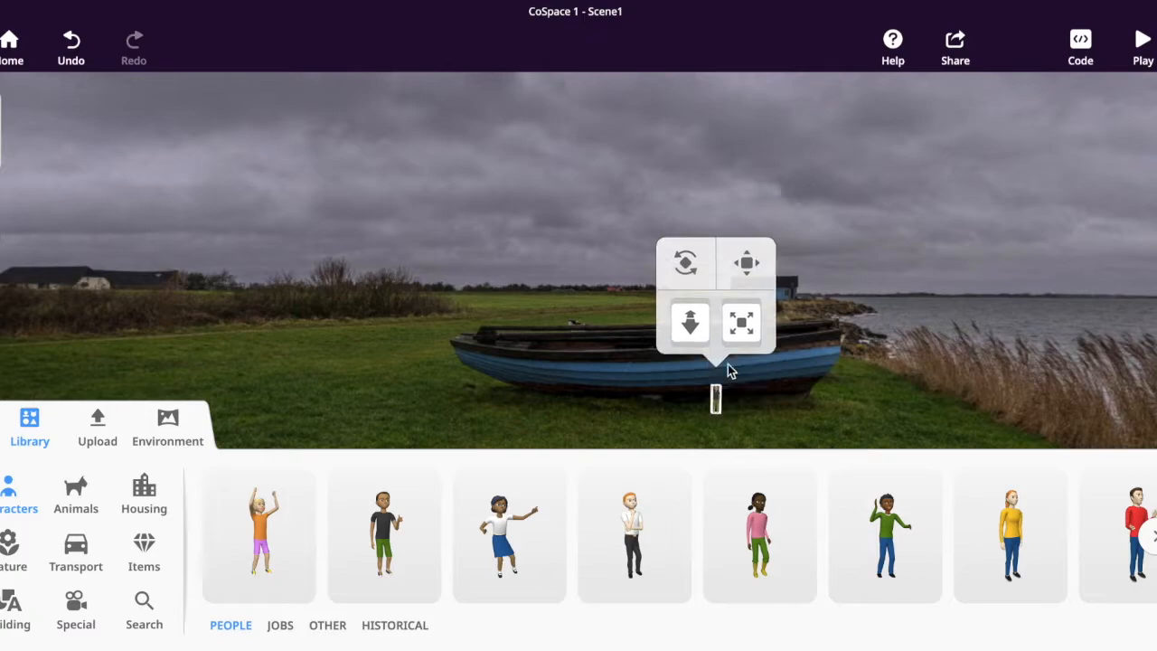
# - Enlarge the character to stand taller than the boat and move it toward the boat's end nearest the reeds
pyautogui.moveTo(743, 323); pyautogui.dragTo(754, 375)
pyautogui.moveTo(717, 417); pyautogui.dragTo(741, 297)
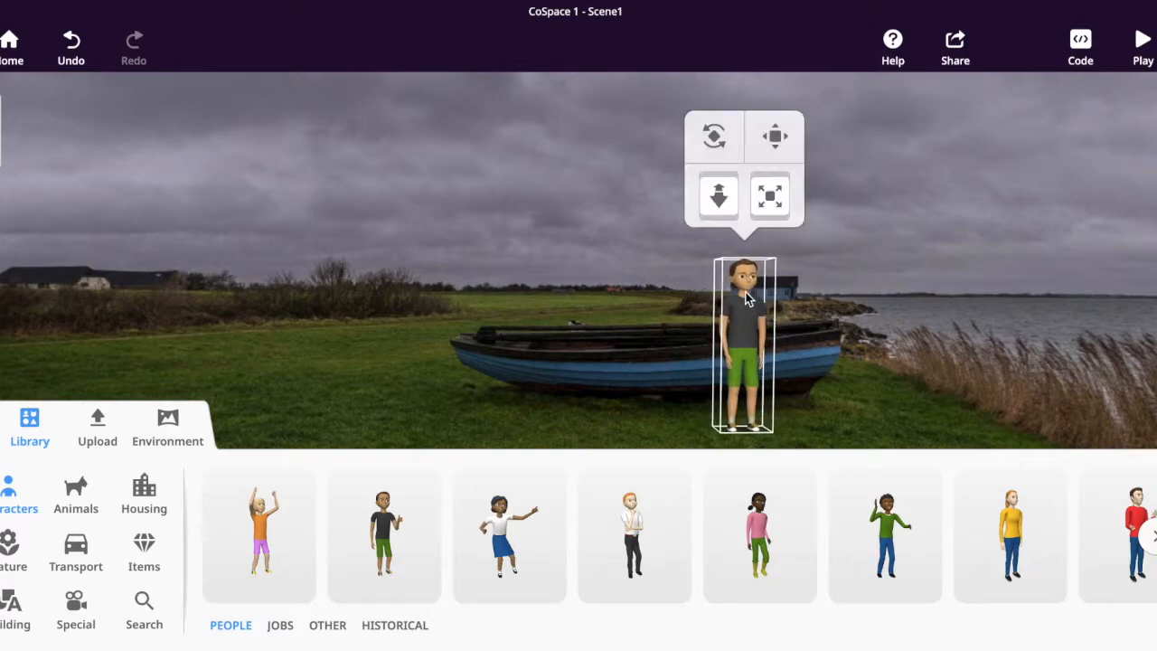
pyautogui.moveTo(769, 195); pyautogui.dragTo(868, 140)
pyautogui.click(742, 293)
pyautogui.moveTo(755, 280); pyautogui.dragTo(781, 249)
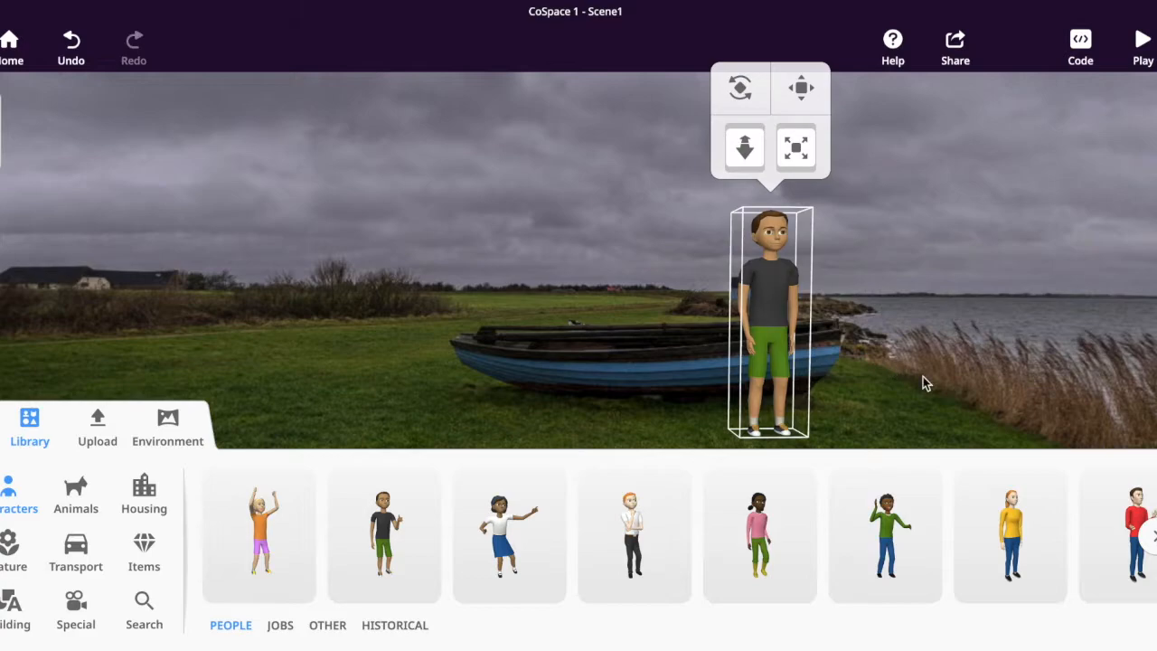
pyautogui.click(794, 318)
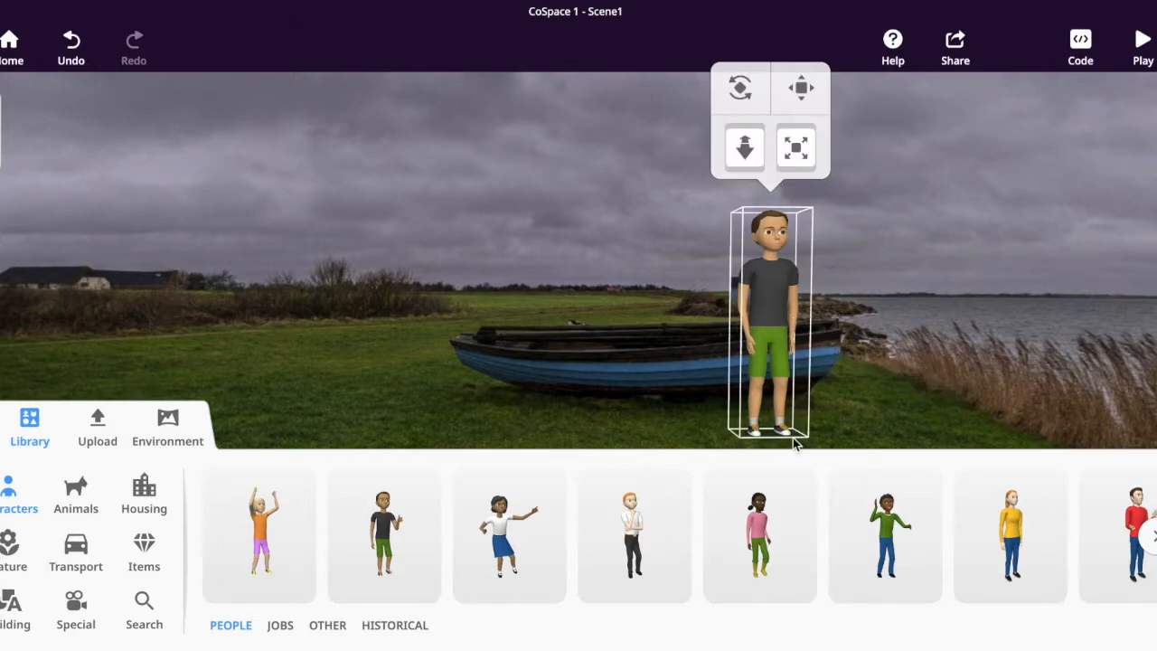
# - Rotate the character in front of the boat slightly about its vertical axis
pyautogui.click(743, 98)
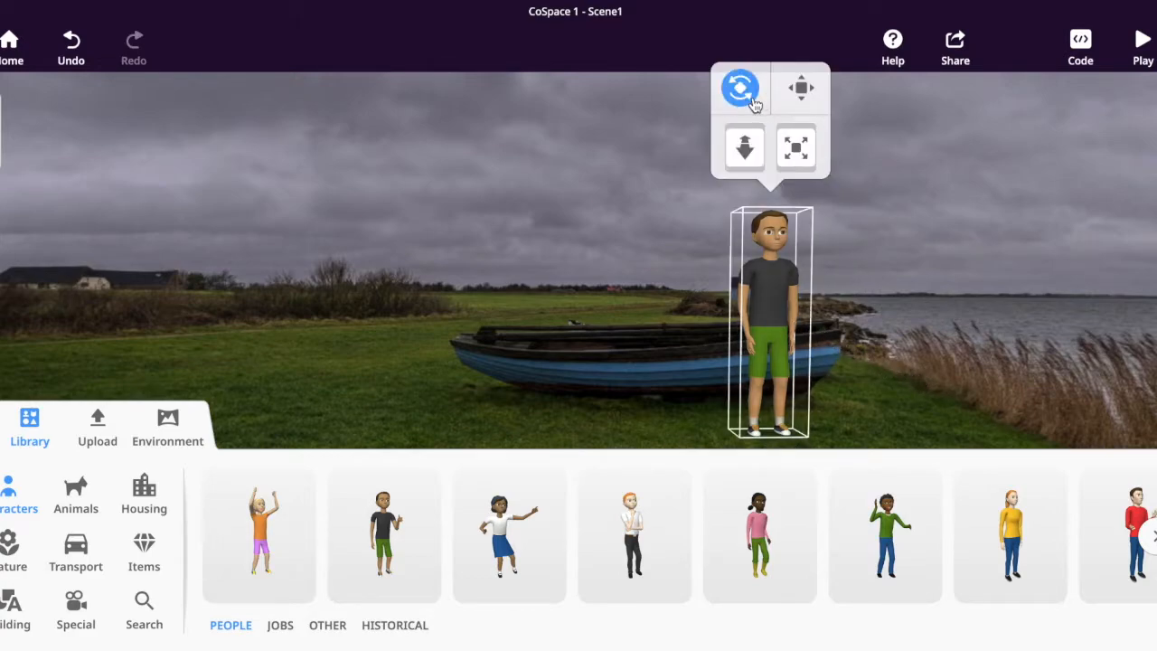
pyautogui.click(746, 101)
pyautogui.click(743, 90)
pyautogui.moveTo(883, 332); pyautogui.dragTo(841, 337)
# - Set the Casual boy character's animation to the Dance fun action
pyautogui.rightClick(764, 271)
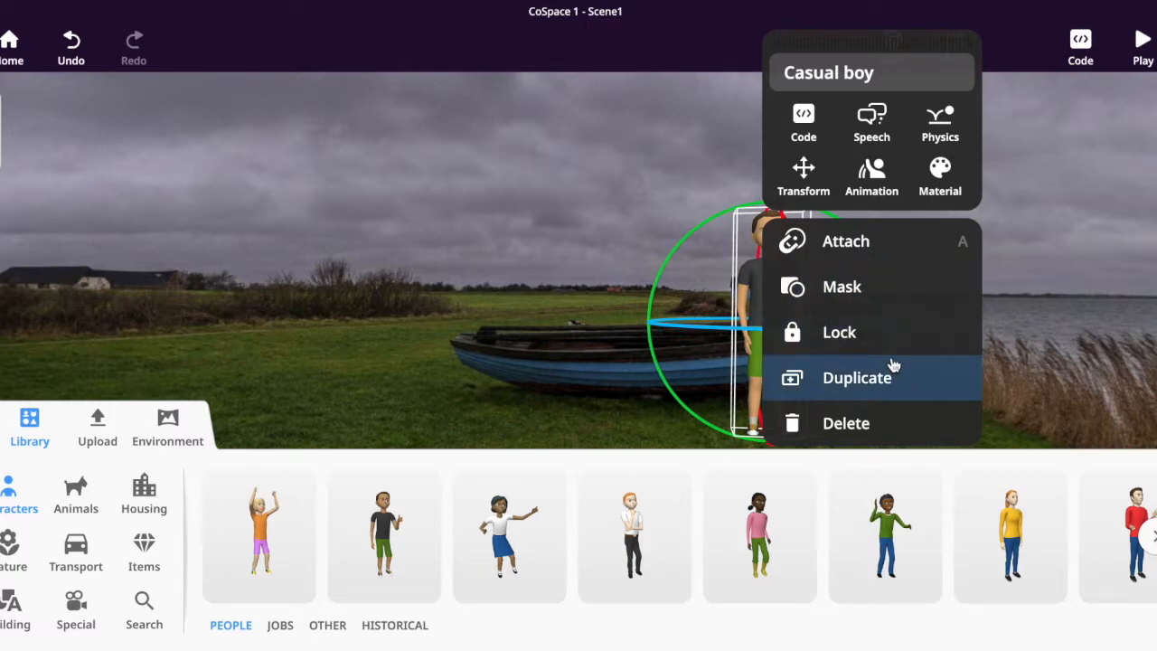
pyautogui.click(873, 181)
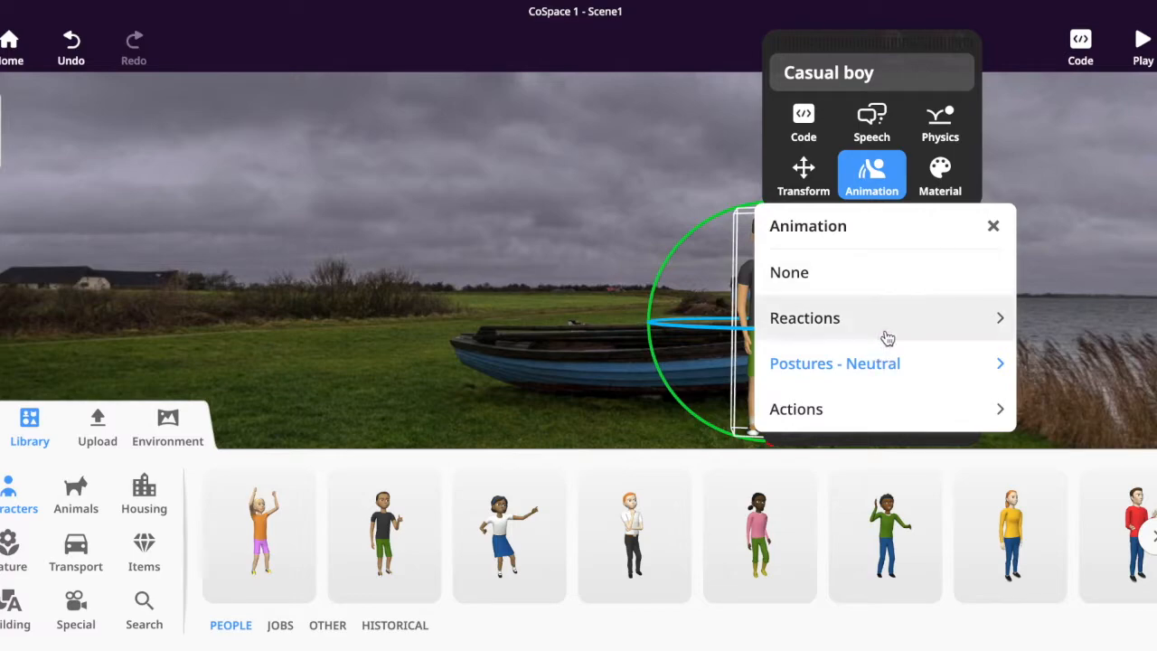
pyautogui.click(908, 404)
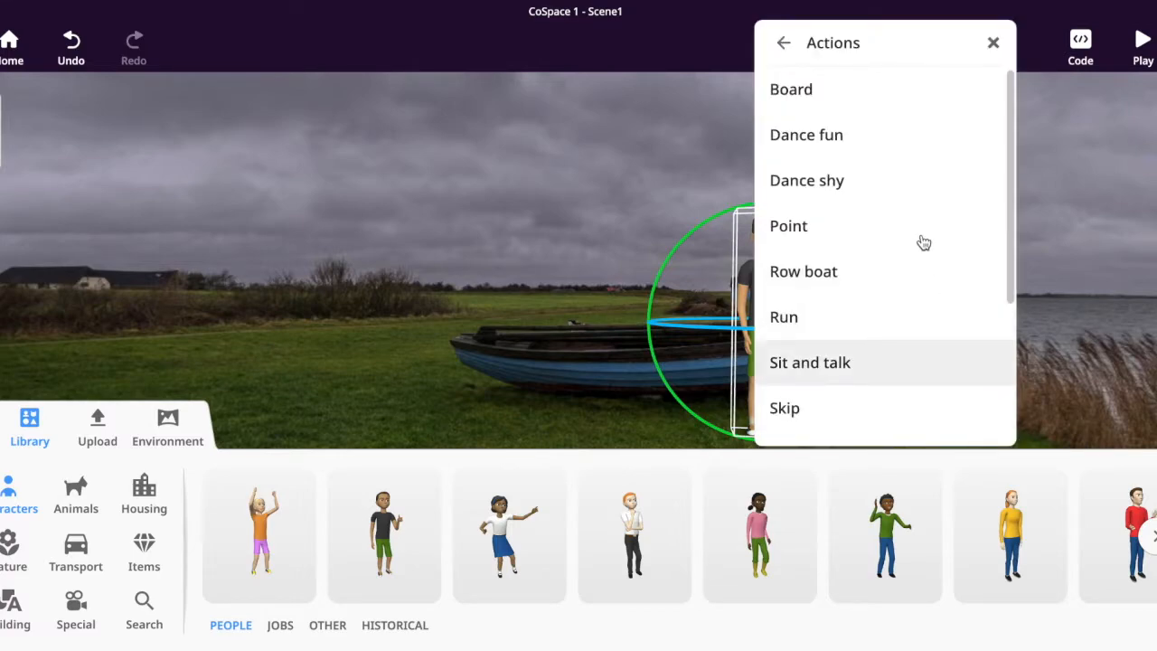
pyautogui.click(875, 148)
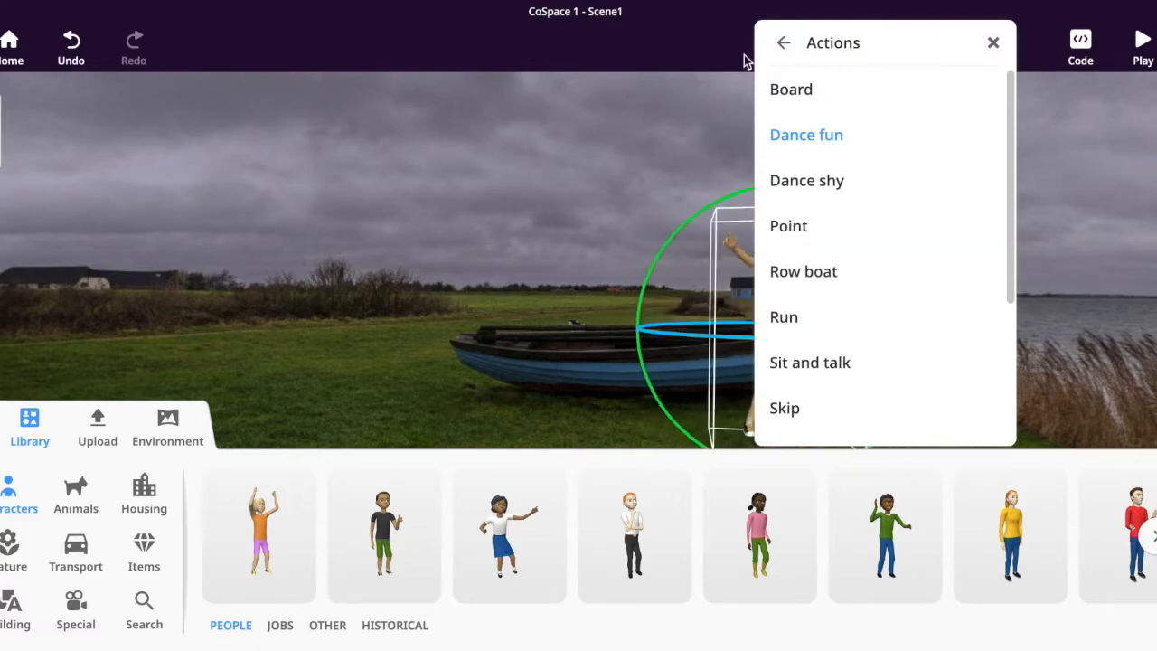
pyautogui.click(786, 45)
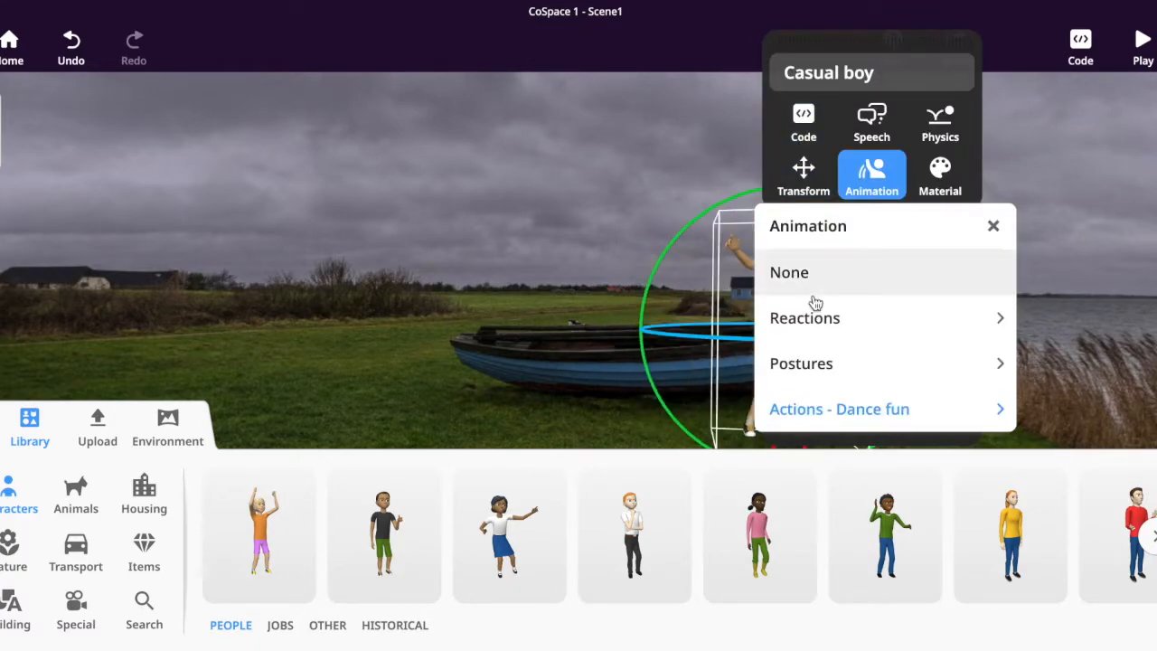
# - Give the Casual boy a Say speech bubble reading "Welcome to my 360 image!"
pyautogui.click(873, 120)
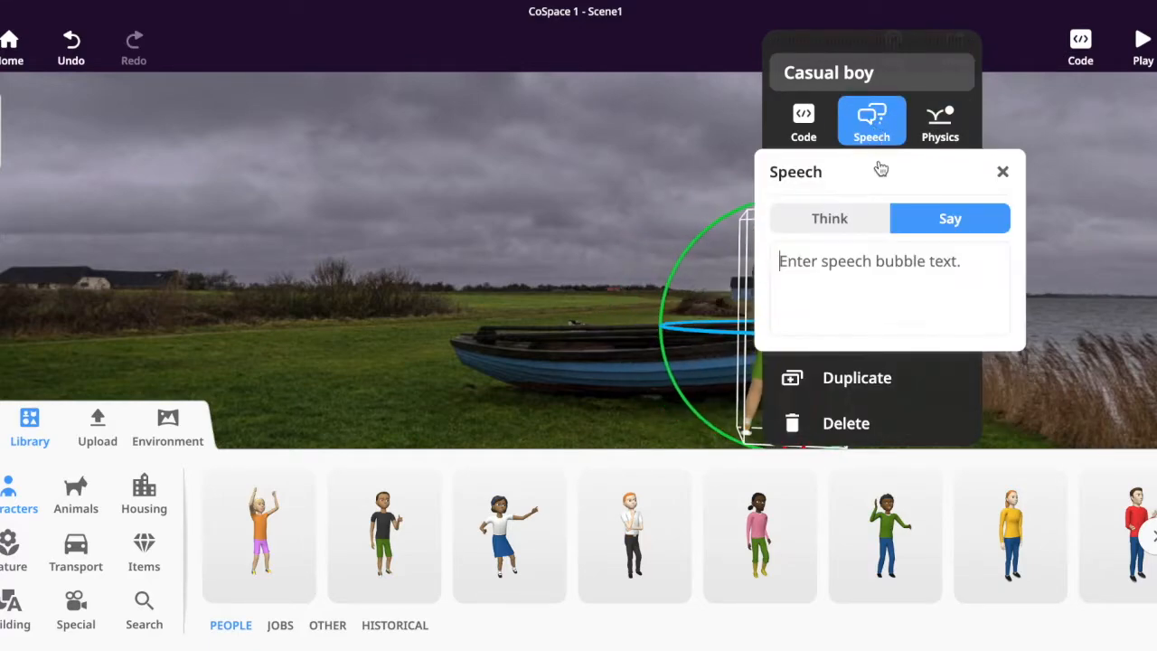
pyautogui.write('Welcome to my')
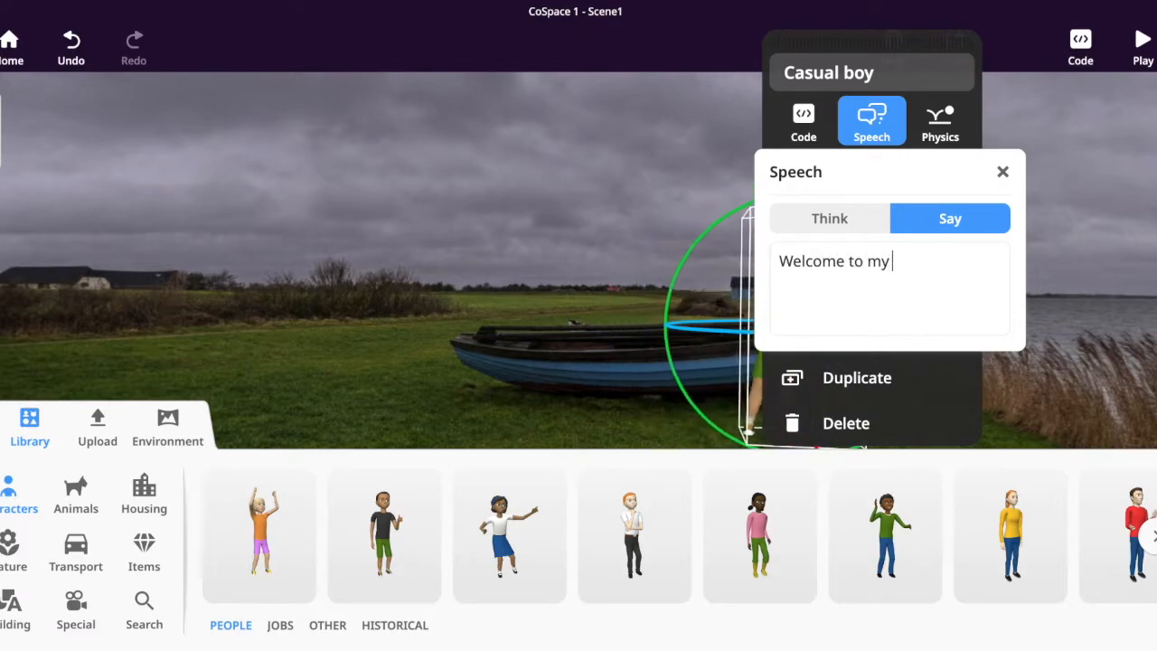
pyautogui.write(' 360 image!')
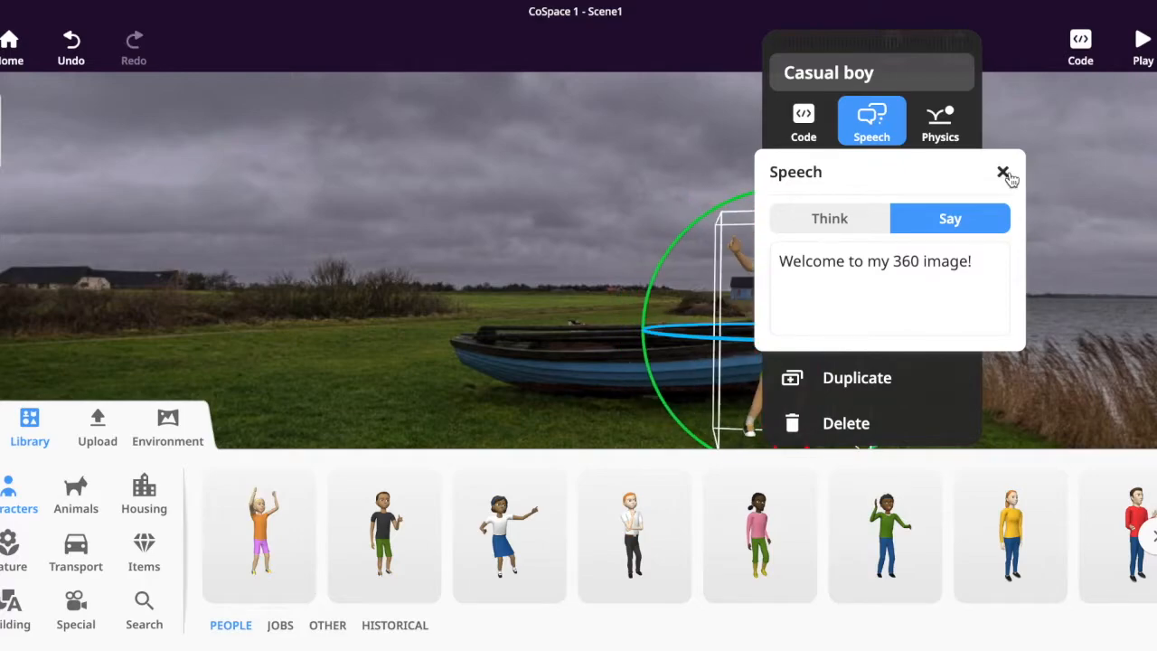
pyautogui.click(1003, 174)
pyautogui.click(1069, 215)
pyautogui.moveTo(959, 233); pyautogui.dragTo(941, 263)
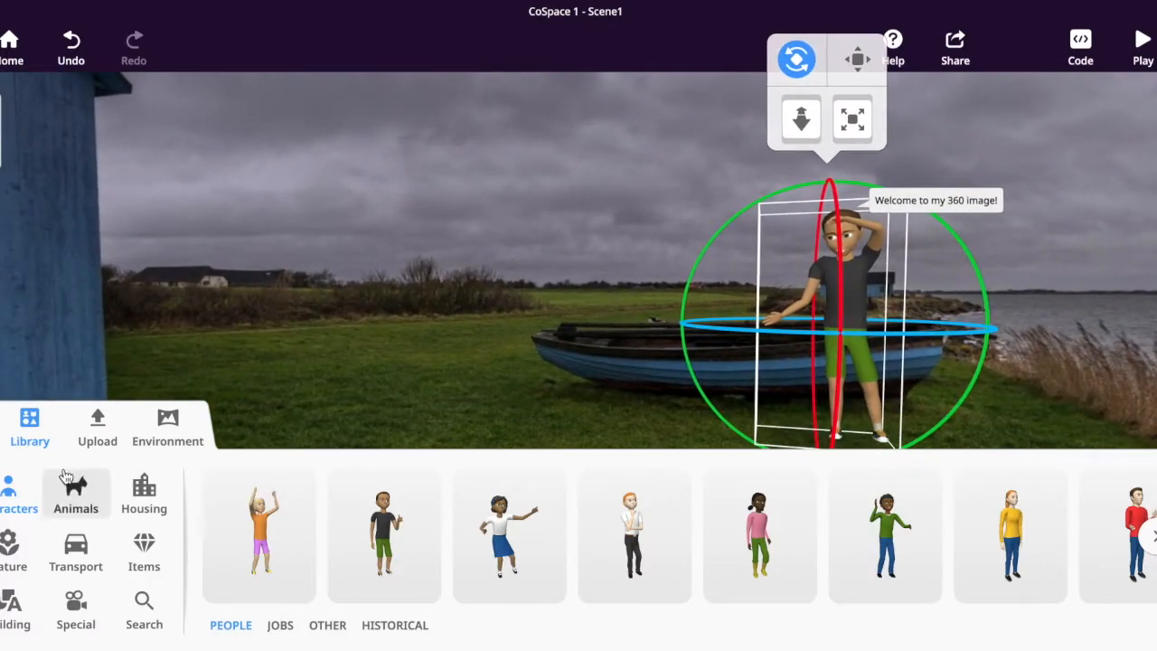
# - Search the library for "door" and place the plain Door on the grass between the blue house and the boat
pyautogui.click(146, 625)
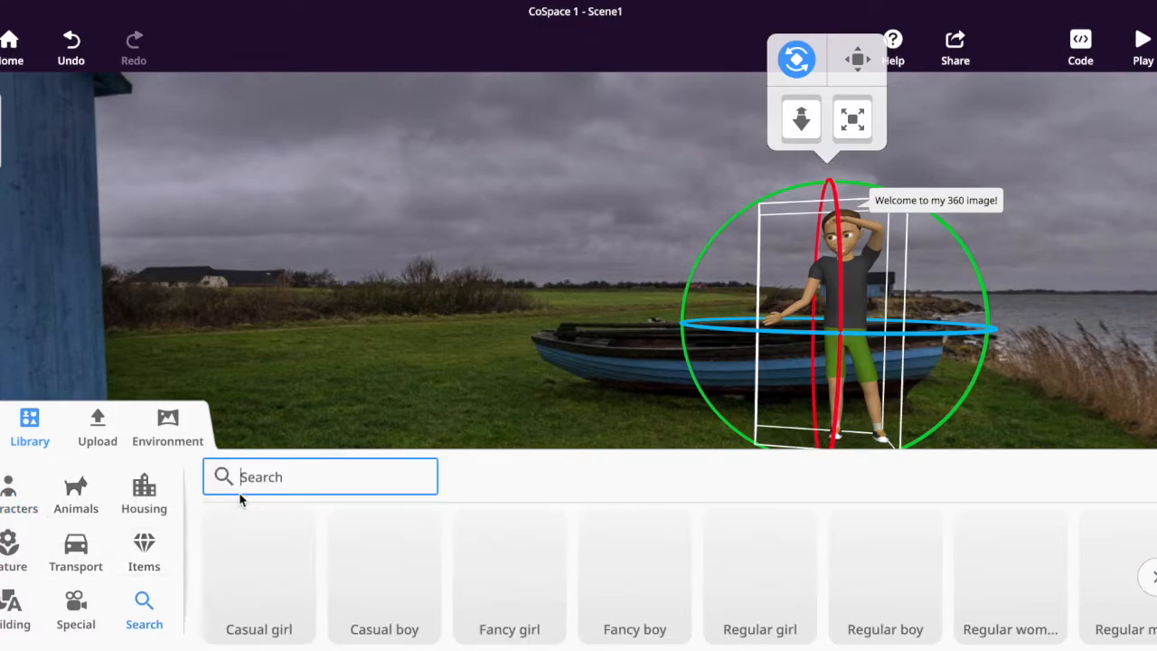
pyautogui.write('door')
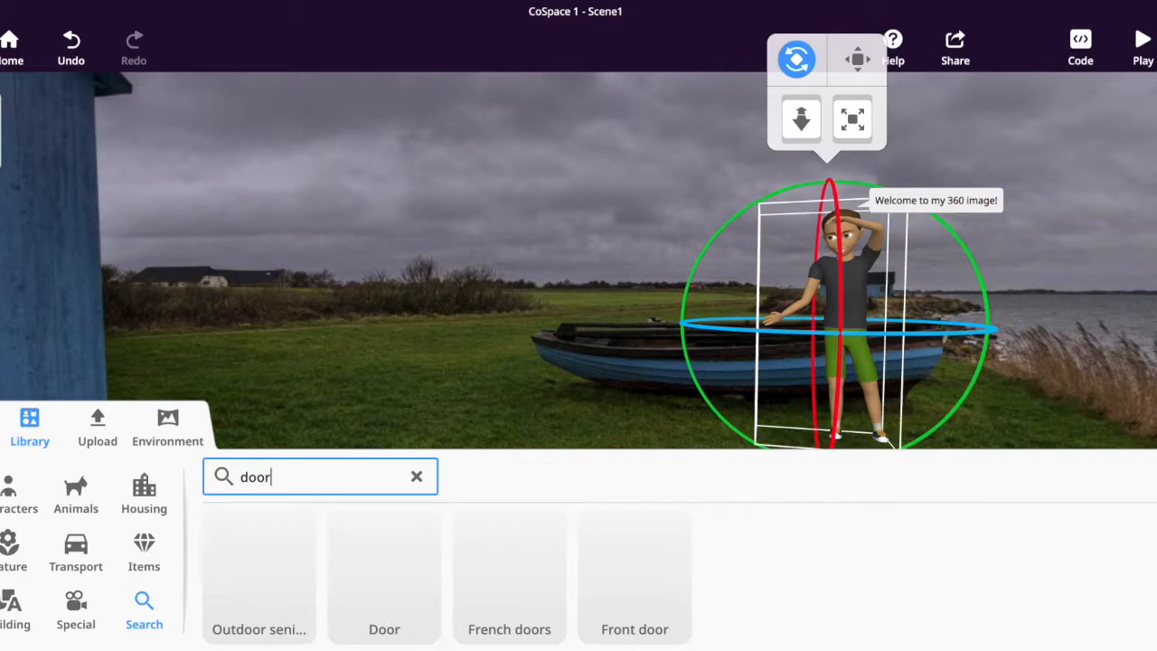
pyautogui.moveTo(396, 591); pyautogui.dragTo(401, 369)
# - Adjust the door's position, size and rotation so it stands upright on the grass, facing the viewer and slightly taller than the character
pyautogui.moveTo(426, 235); pyautogui.dragTo(426, 291)
pyautogui.moveTo(431, 384); pyautogui.dragTo(455, 233)
pyautogui.moveTo(440, 165); pyautogui.dragTo(484, 141)
pyautogui.moveTo(482, 338); pyautogui.dragTo(678, 314)
pyautogui.moveTo(440, 292); pyautogui.dragTo(424, 239)
pyautogui.moveTo(280, 284); pyautogui.dragTo(566, 290)
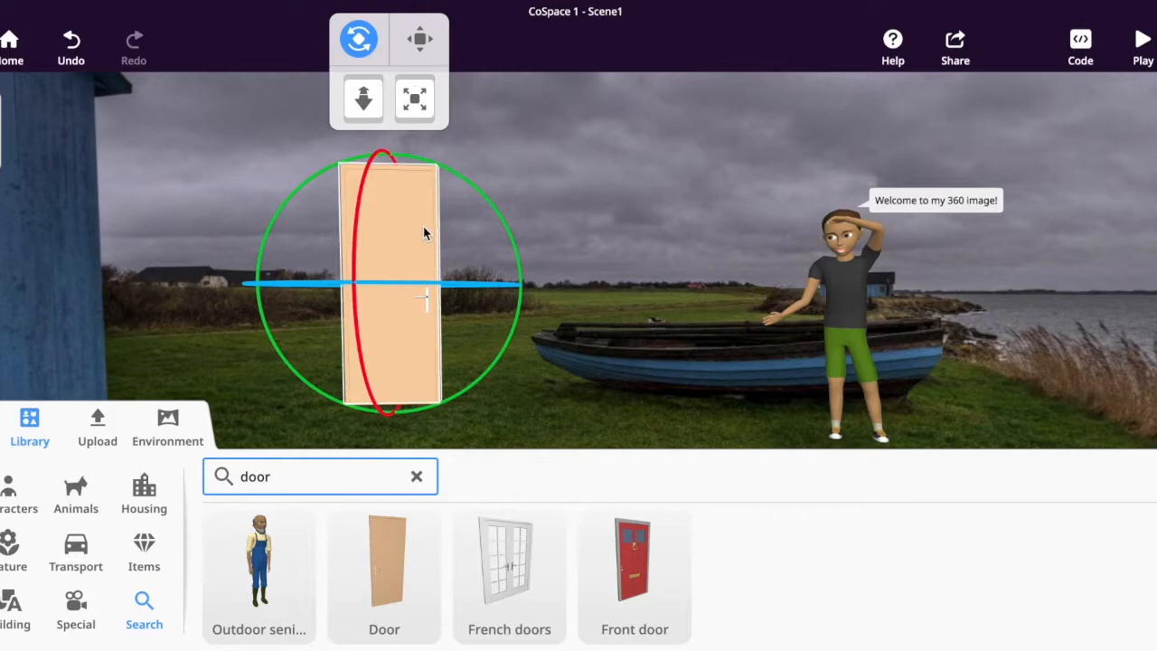
# - Change the door's material color to medium green
pyautogui.rightClick(427, 228)
pyautogui.click(602, 171)
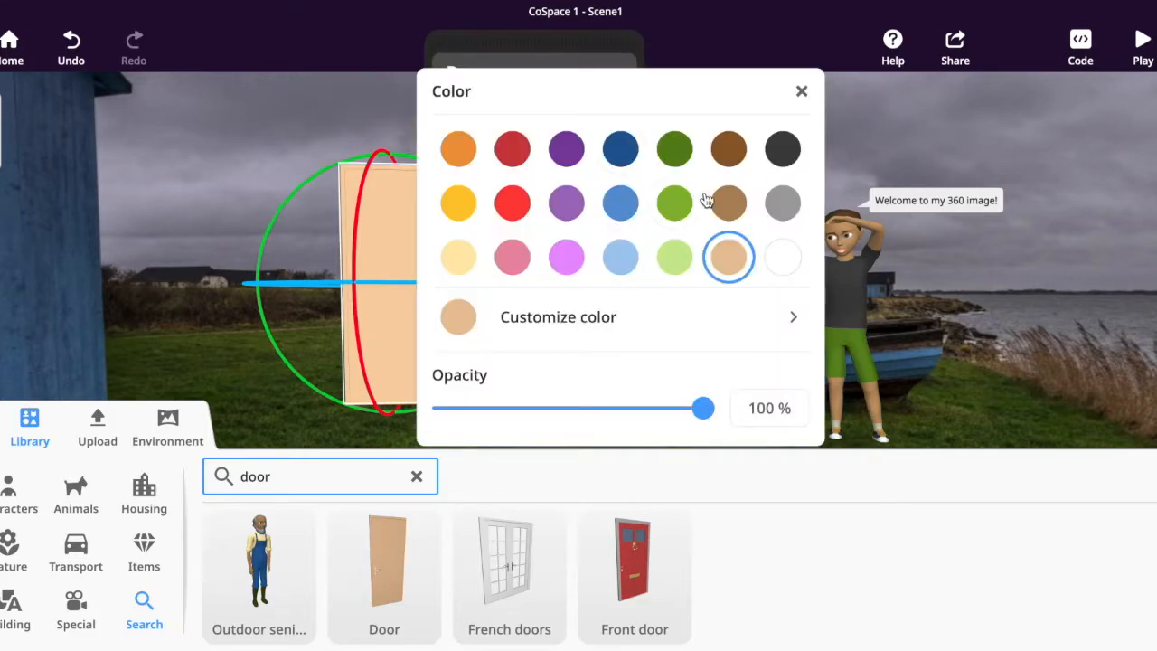
pyautogui.click(674, 200)
pyautogui.click(1009, 287)
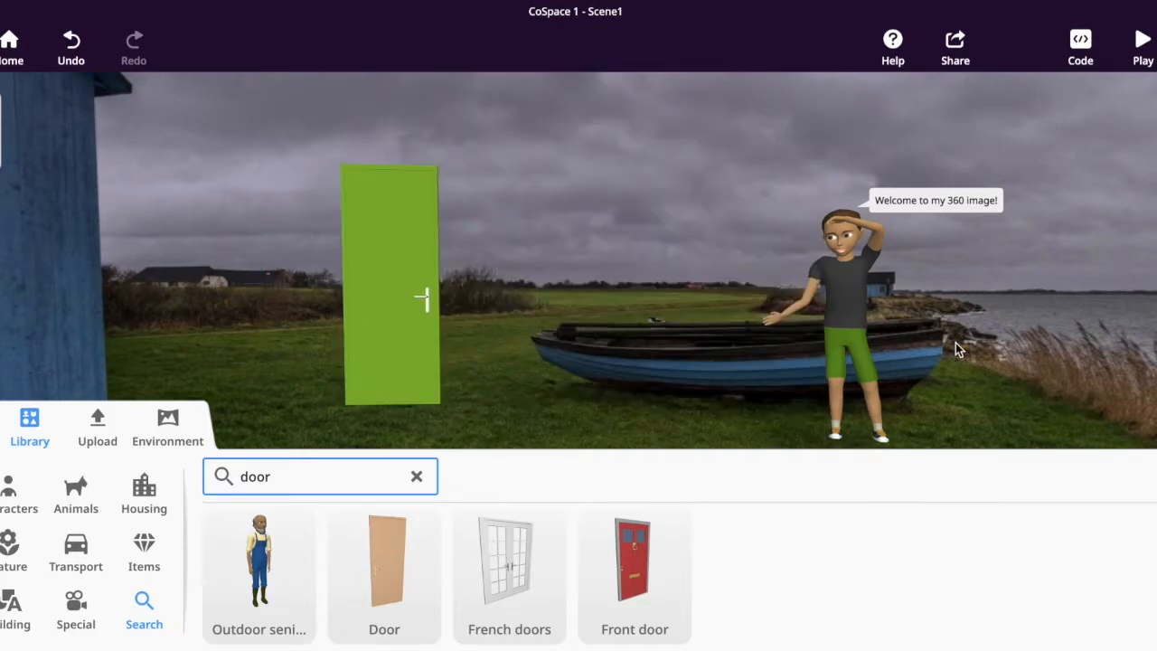
# - Add a white text panel from the Building objects and raise it into the sky beside the green door
pyautogui.click(13, 602)
pyautogui.moveTo(642, 541); pyautogui.dragTo(562, 238)
pyautogui.moveTo(598, 96); pyautogui.dragTo(629, 13)
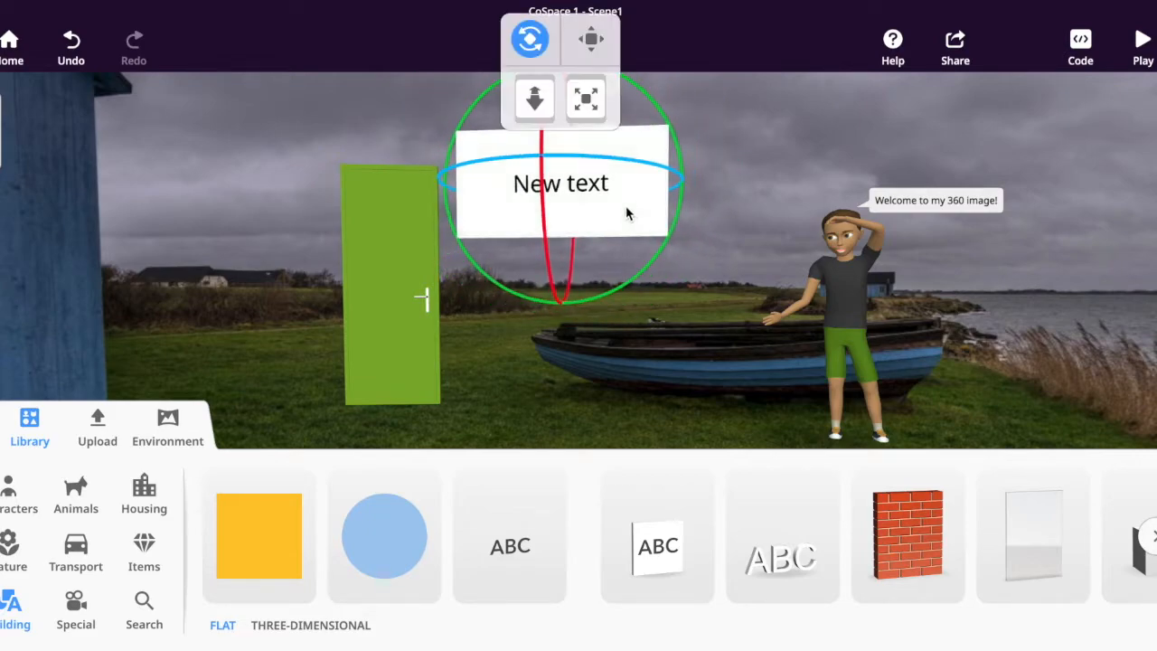
# - Replace the panel's text with "Click on door to go to 3D rendering."
pyautogui.click(625, 206)
pyautogui.click(592, 188)
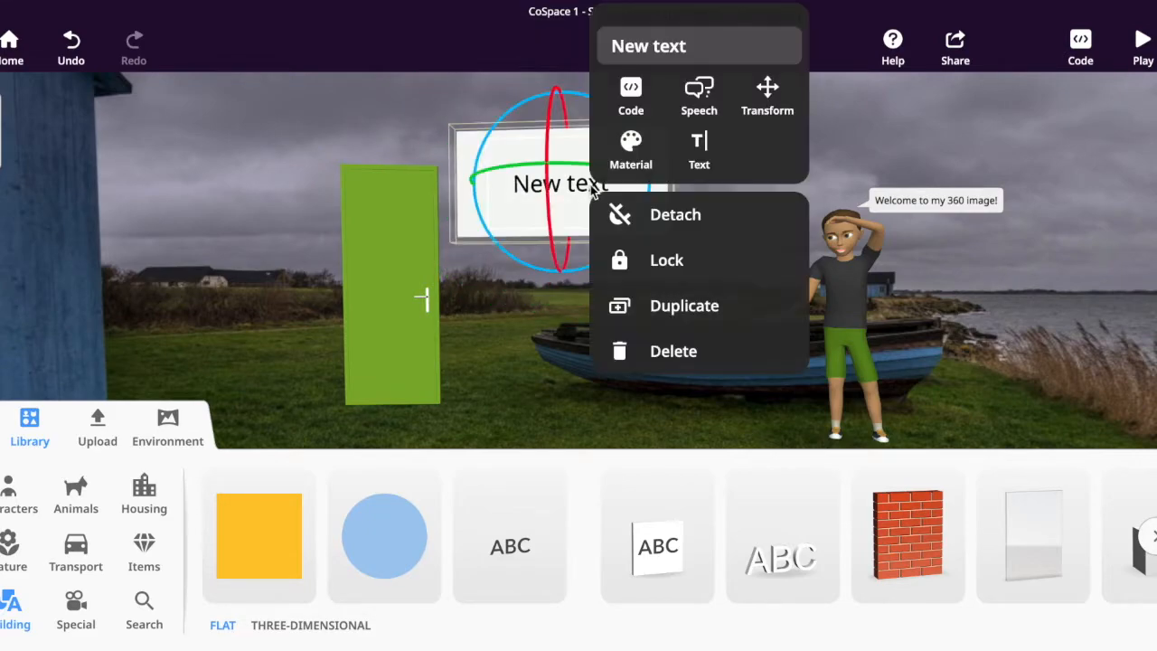
pyautogui.click(694, 148)
pyautogui.tripleClick(671, 276)
pyautogui.write('Click on door to go to 3D ')
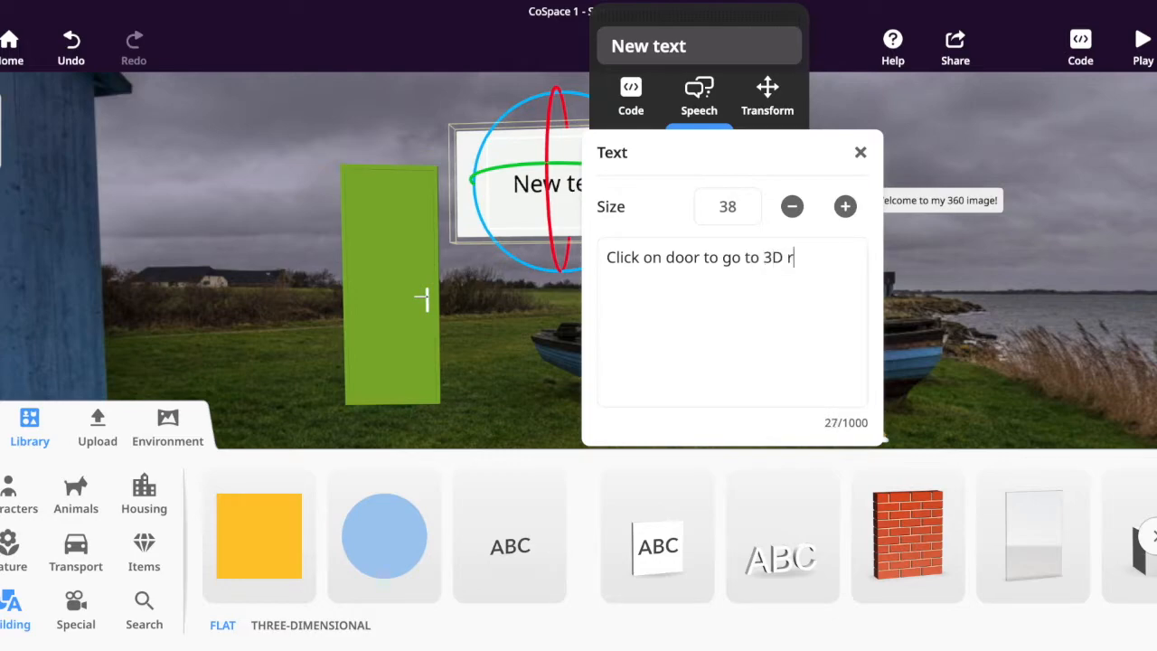
pyautogui.write('rendering')
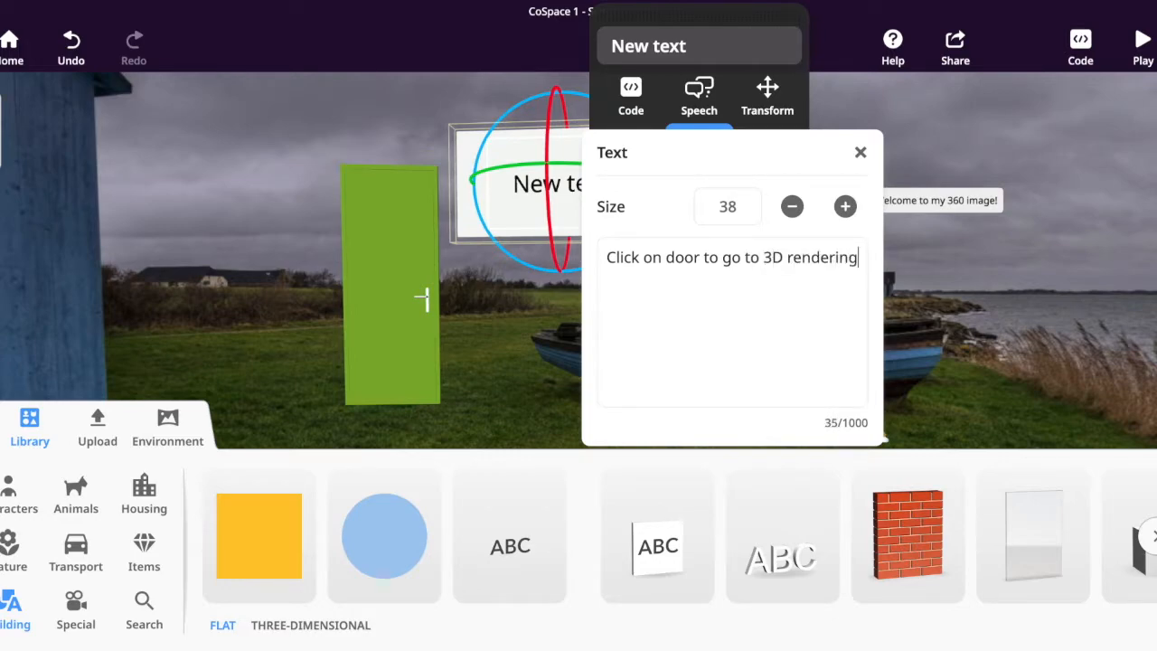
pyautogui.write('.')
pyautogui.click(545, 308)
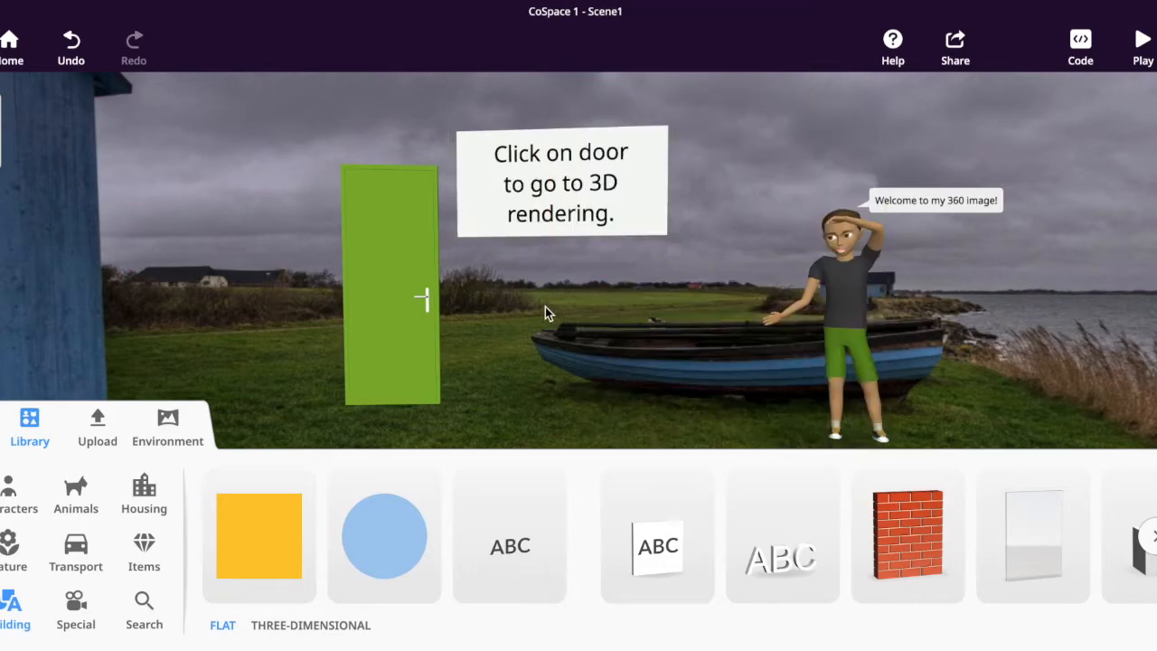
# - Reposition the text panel so it floats above the green door, undoing the enlargement made along the way
pyautogui.click(631, 199)
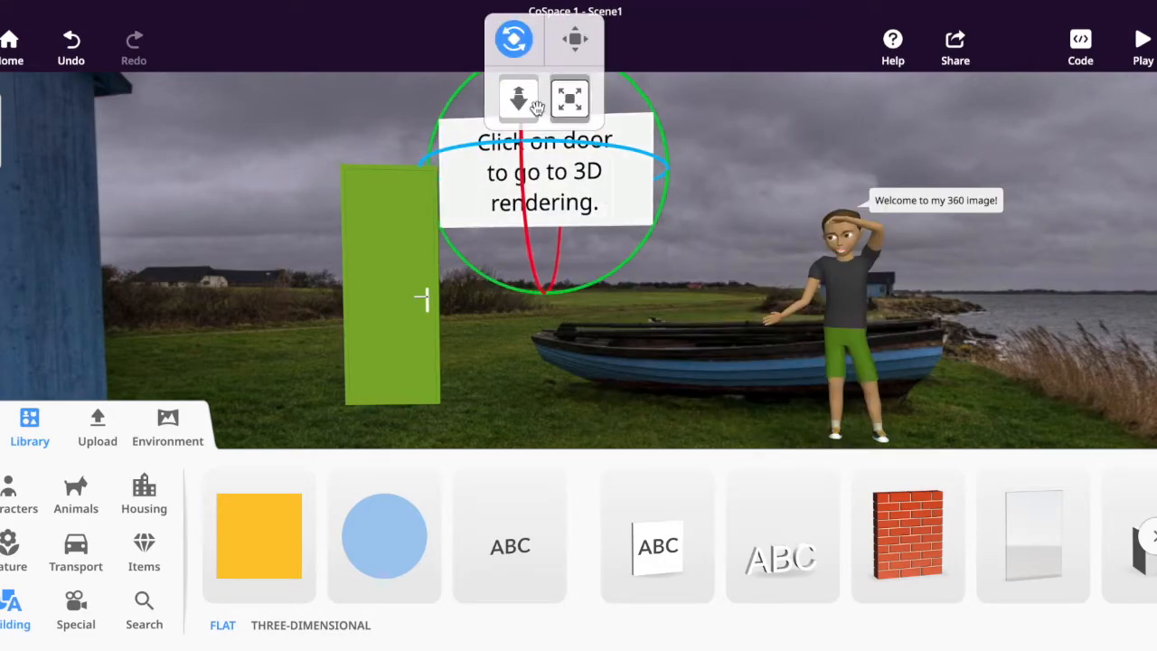
pyautogui.moveTo(518, 97); pyautogui.dragTo(536, 100)
pyautogui.moveTo(621, 193)
pyautogui.mouseDown()
pyautogui.moveTo(649, 166)
pyautogui.moveTo(636, 178)
pyautogui.mouseUp()
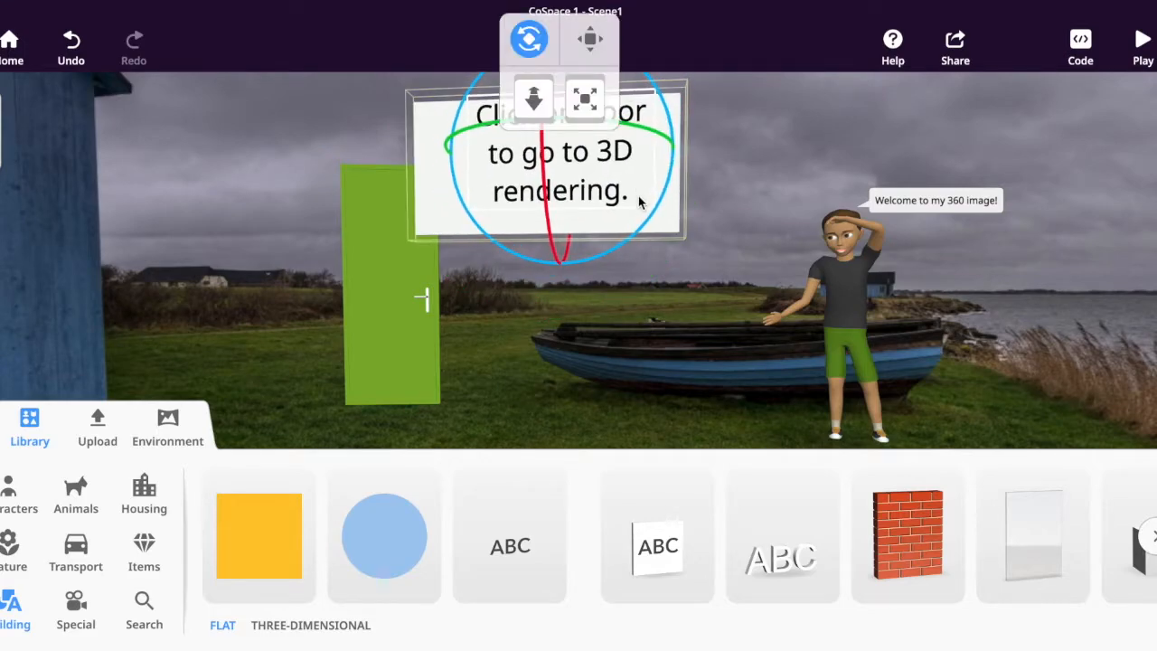
pyautogui.hotkey('ctrl', 'z')
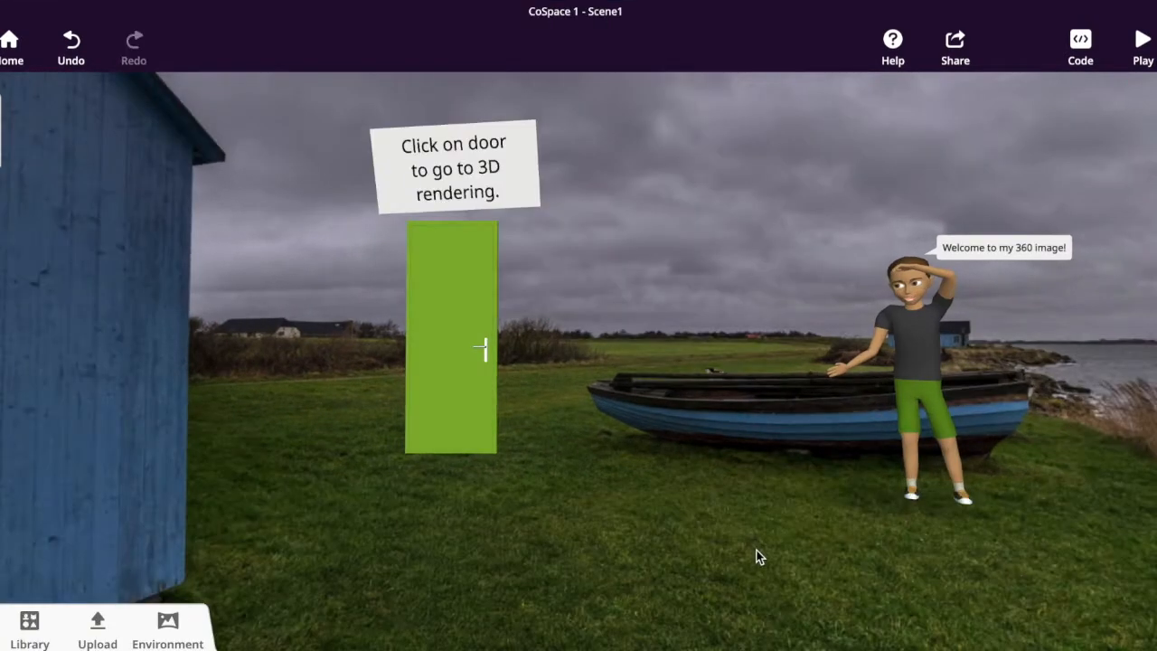
pyautogui.moveTo(714, 351)
pyautogui.mouseDown()
pyautogui.moveTo(656, 382)
pyautogui.moveTo(645, 292)
pyautogui.moveTo(717, 310)
pyautogui.moveTo(759, 343)
pyautogui.moveTo(699, 360)
pyautogui.mouseUp()
pyautogui.click(818, 372)
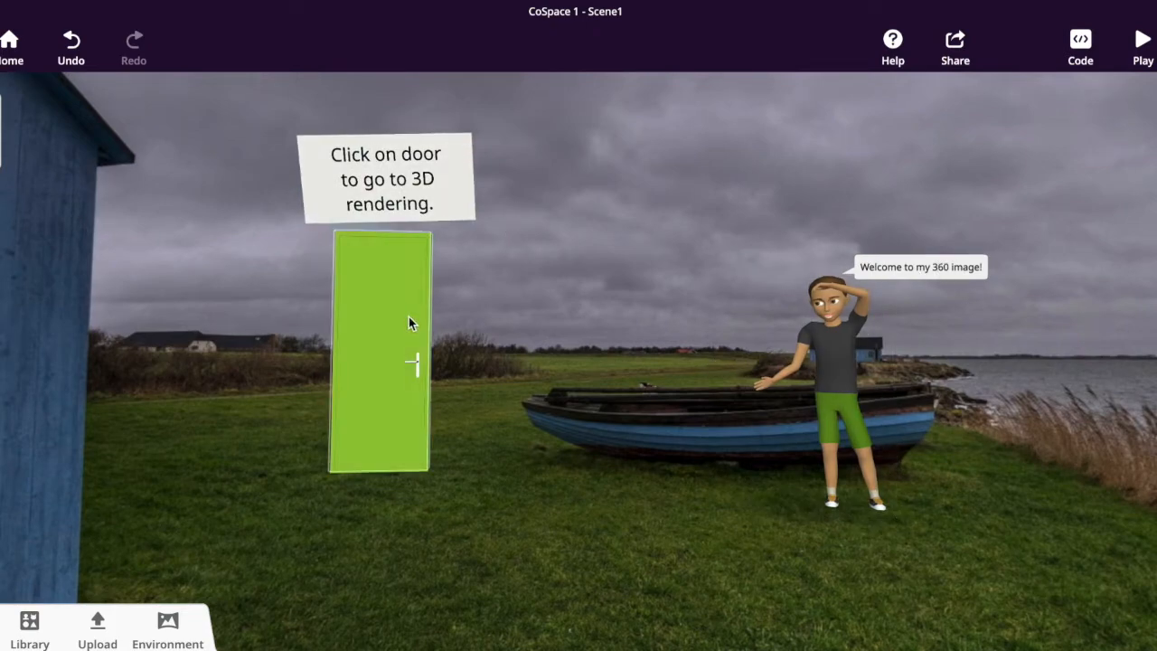
pyautogui.moveTo(655, 431); pyautogui.dragTo(679, 421)
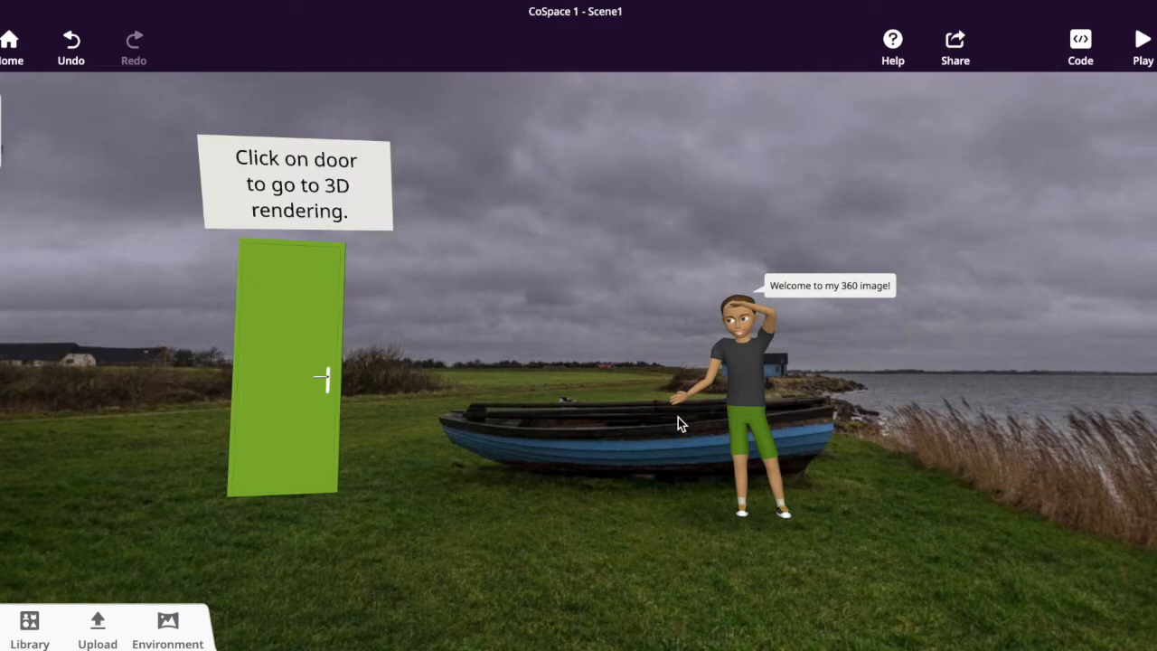
pyautogui.moveTo(912, 387); pyautogui.dragTo(964, 390)
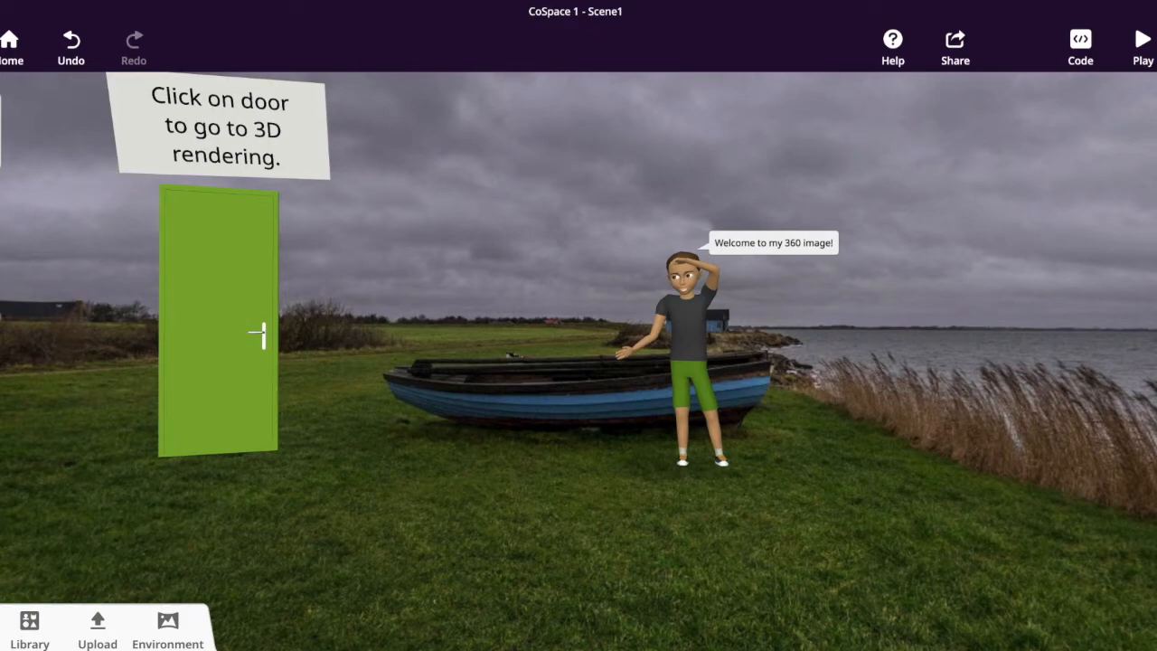
# - Add a second scene to the CoSpace using the Empty scene template under 3D environment
pyautogui.click(0, 115)
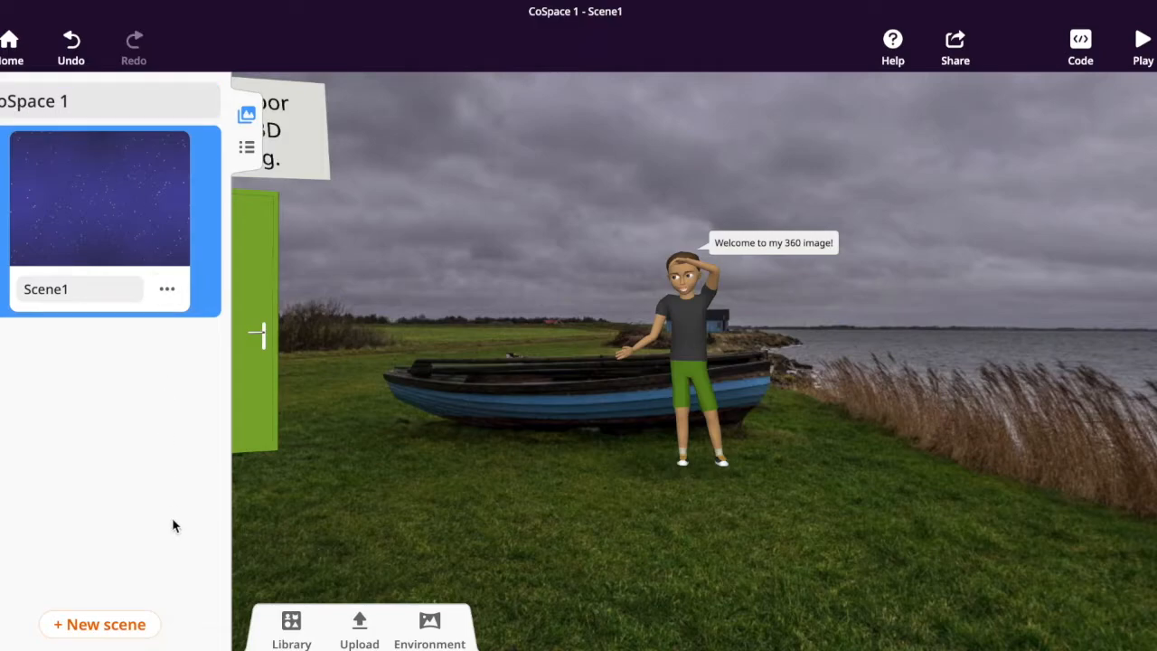
pyautogui.click(121, 634)
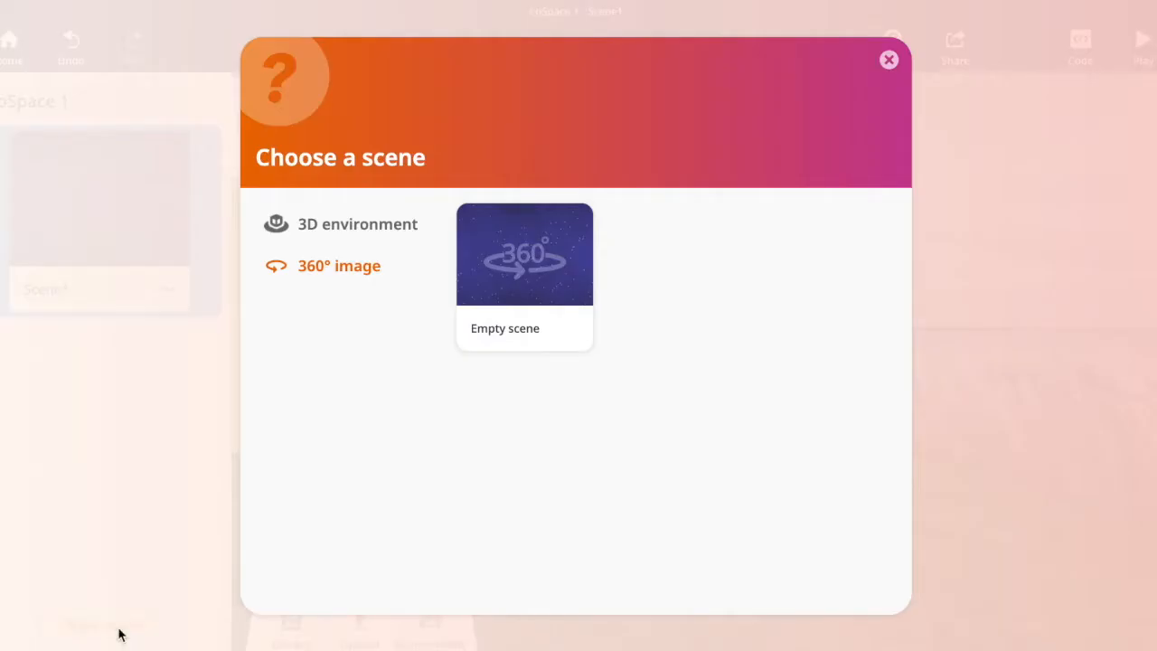
pyautogui.click(316, 232)
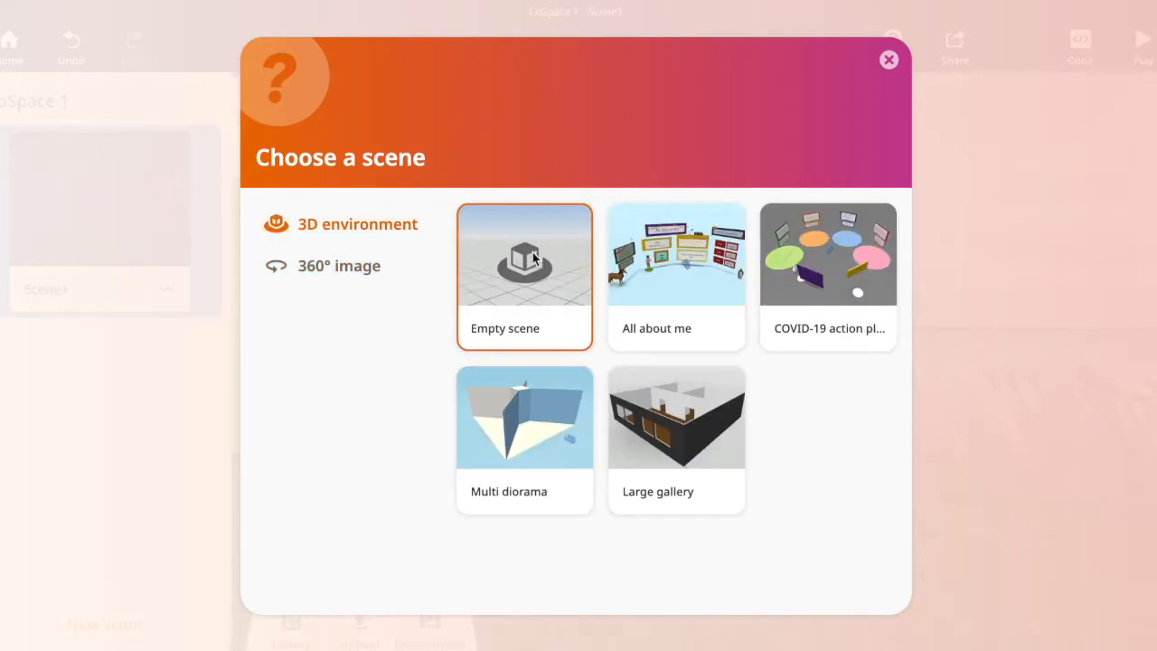
pyautogui.click(534, 260)
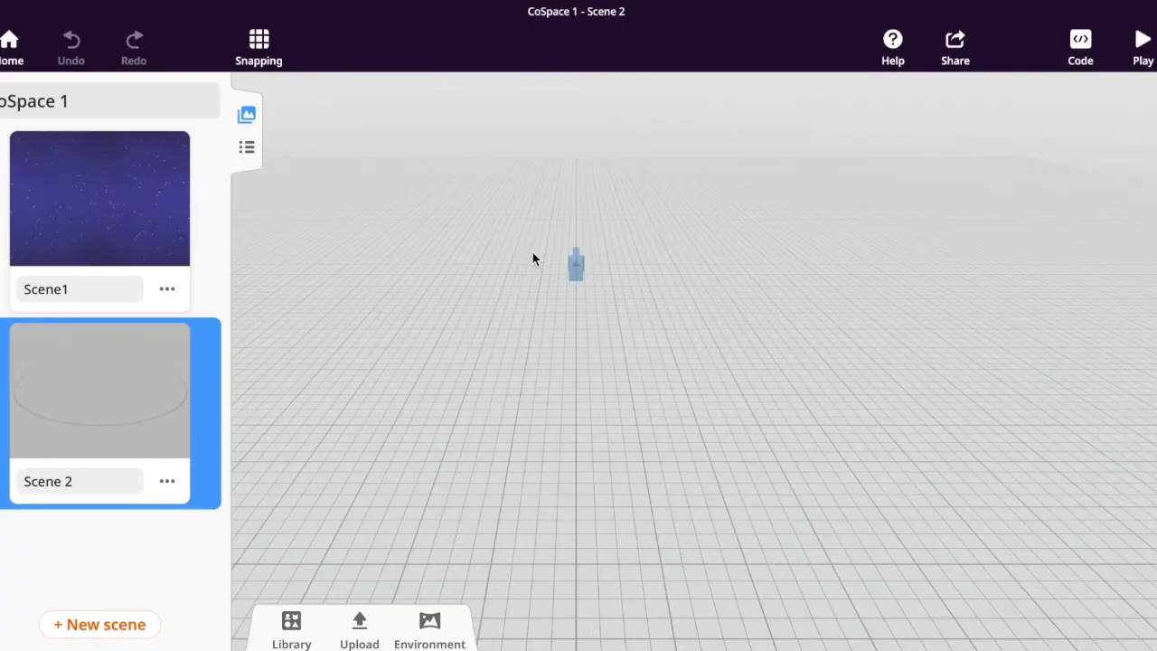
# - Set Scene 2's environment to the flat green meadow with a distant tree line and its mood to cloudy
pyautogui.click(246, 114)
pyautogui.moveTo(818, 281); pyautogui.dragTo(937, 301)
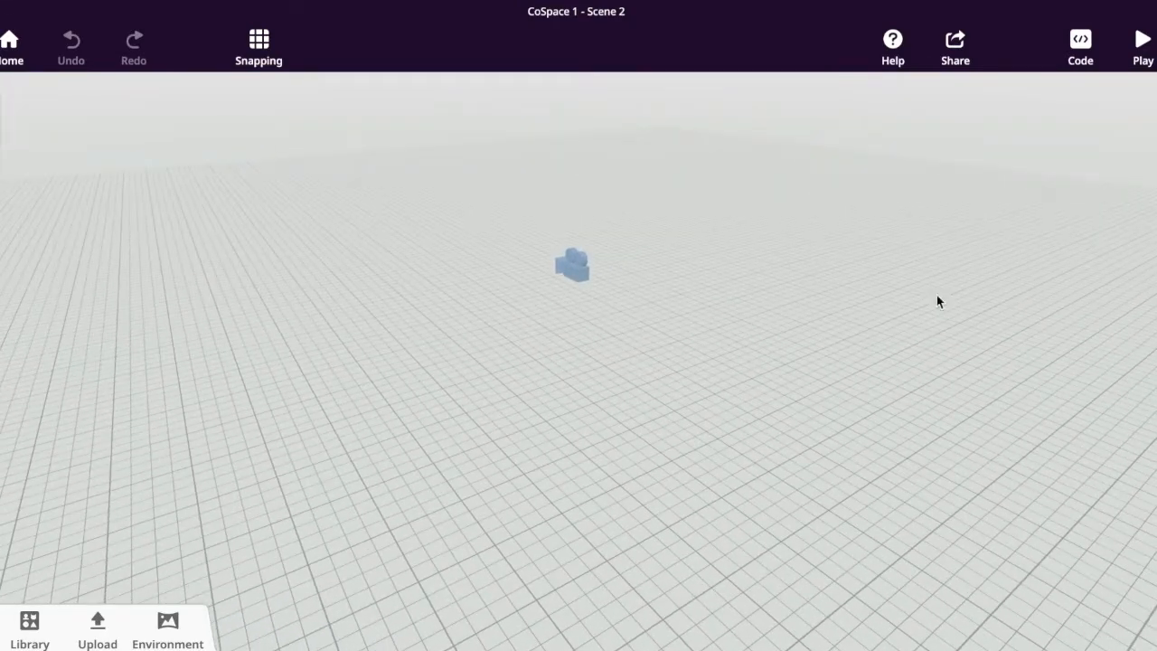
pyautogui.click(182, 623)
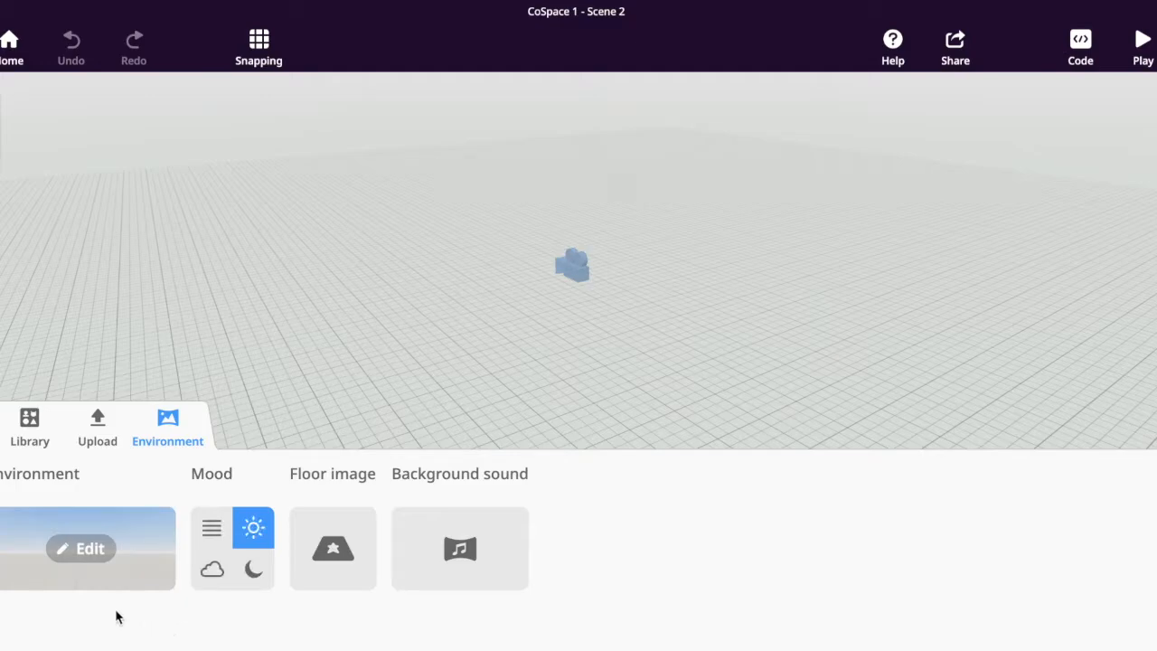
pyautogui.click(90, 548)
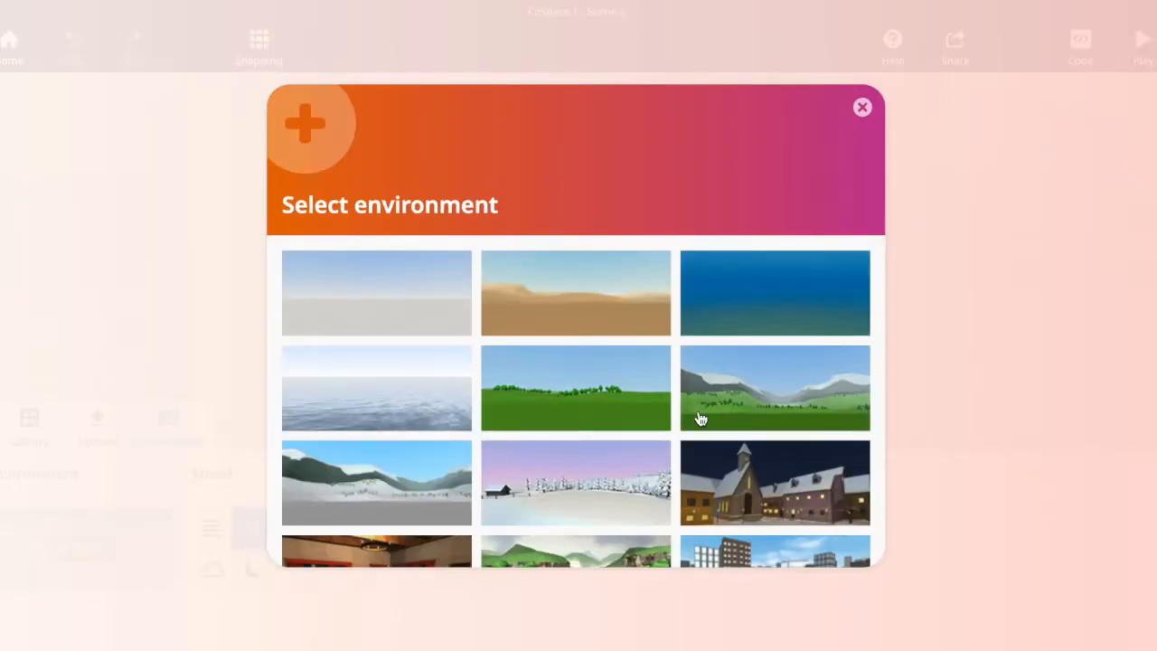
pyautogui.scroll(-3, 692, 361)
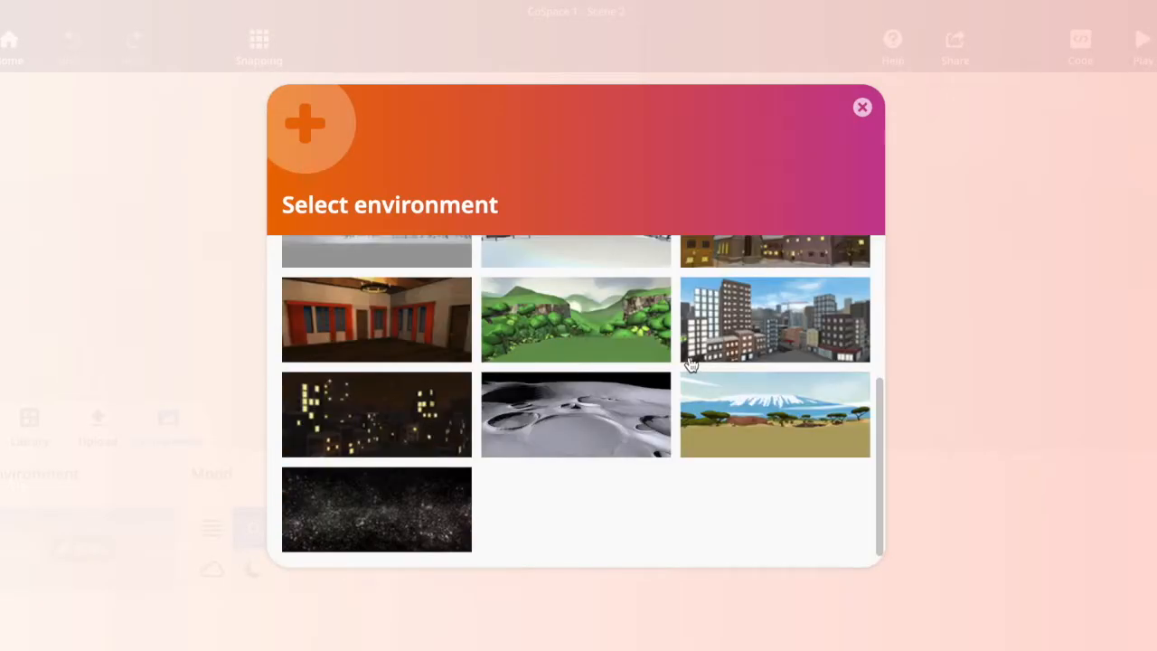
pyautogui.scroll(4, 629, 455)
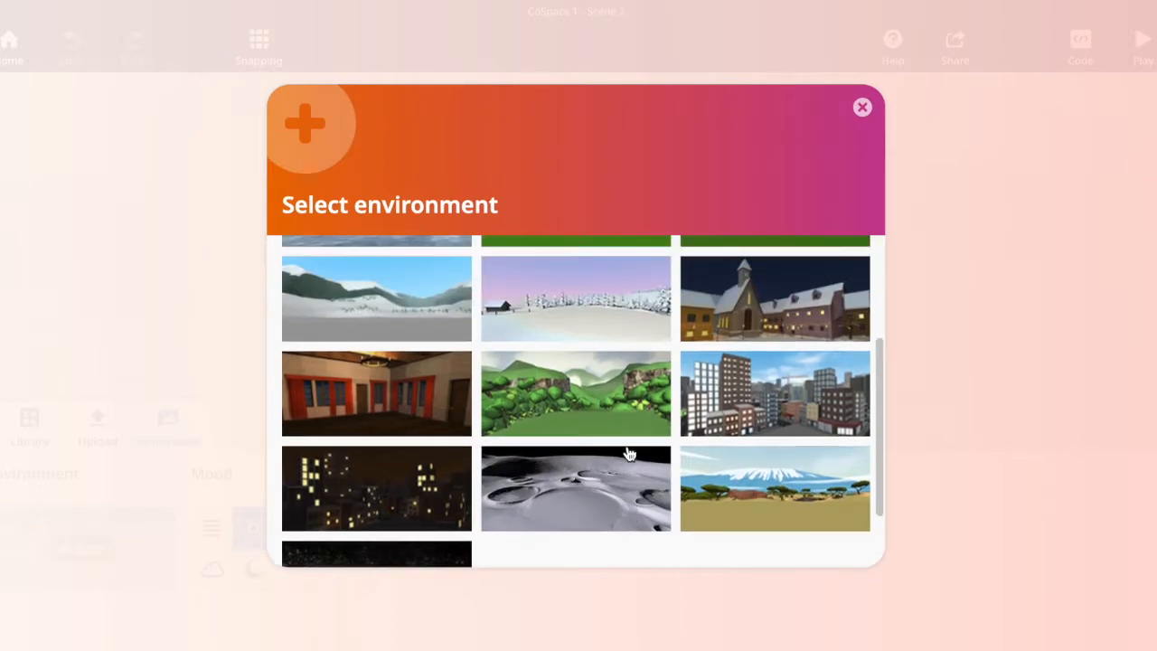
pyautogui.scroll(2, 629, 455)
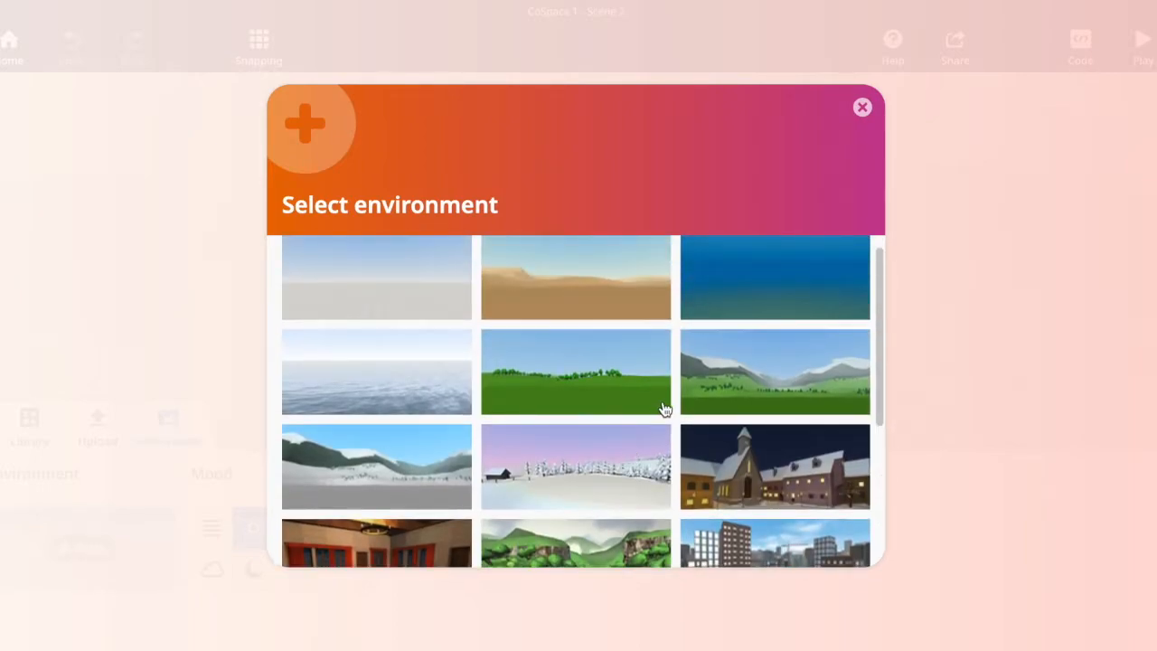
pyautogui.scroll(1, 663, 408)
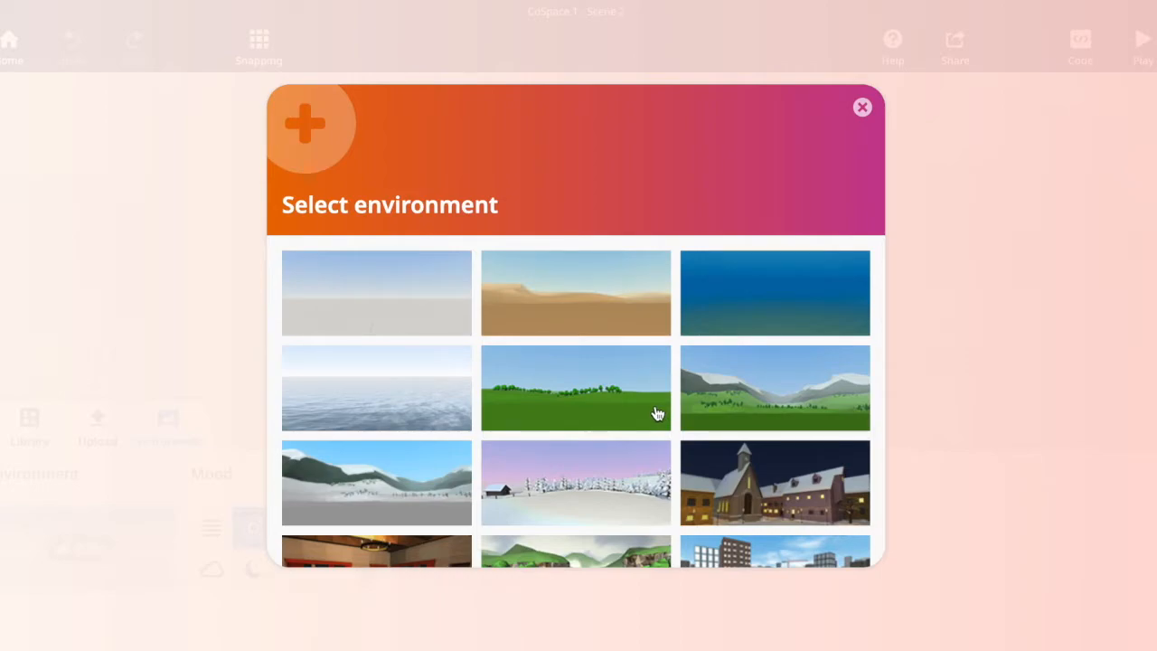
pyautogui.click(571, 394)
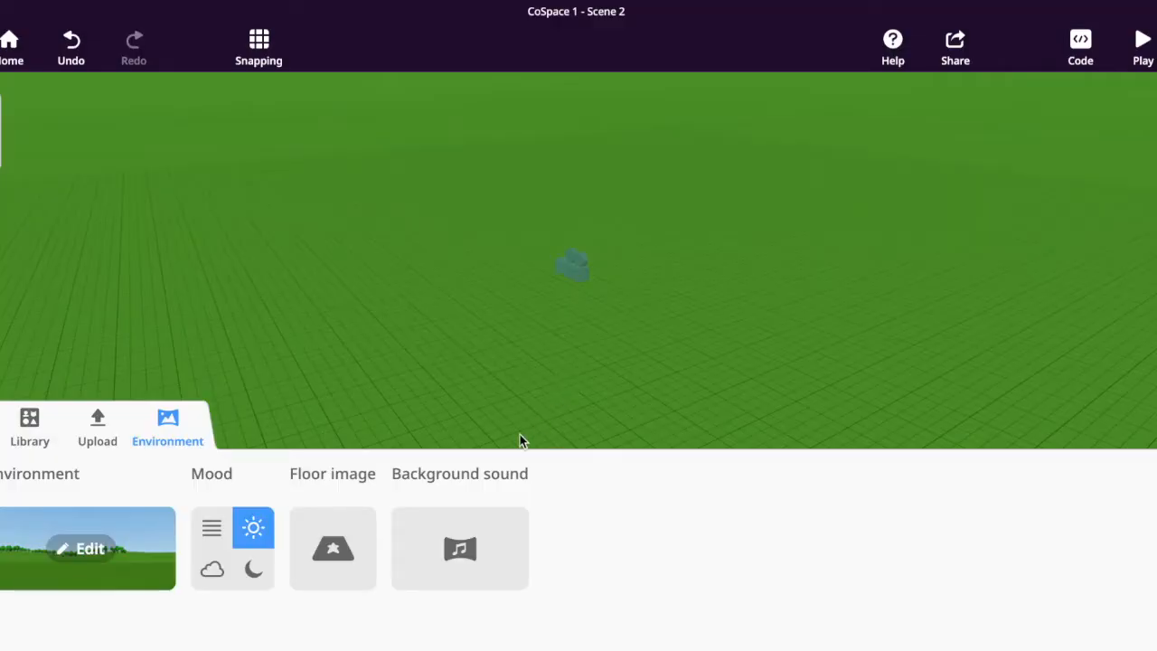
pyautogui.click(213, 572)
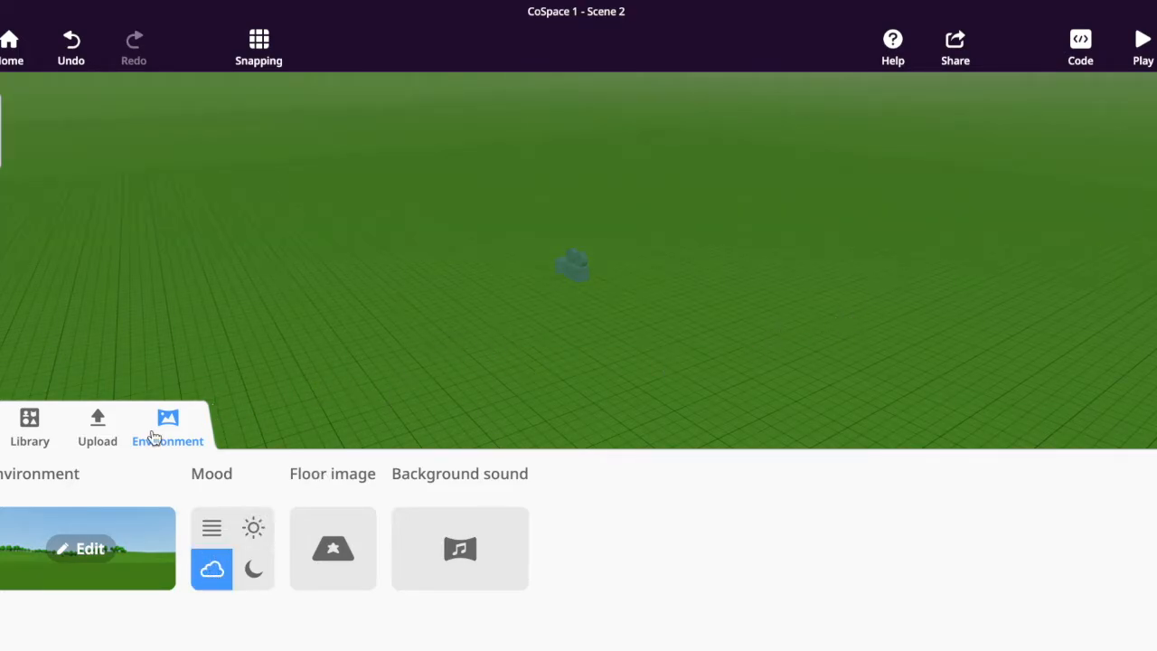
pyautogui.click(665, 328)
# - Add a flat square from the Building objects, enlarge it greatly and lay it on the grass beyond the camera
pyautogui.moveTo(863, 271); pyautogui.dragTo(979, 271)
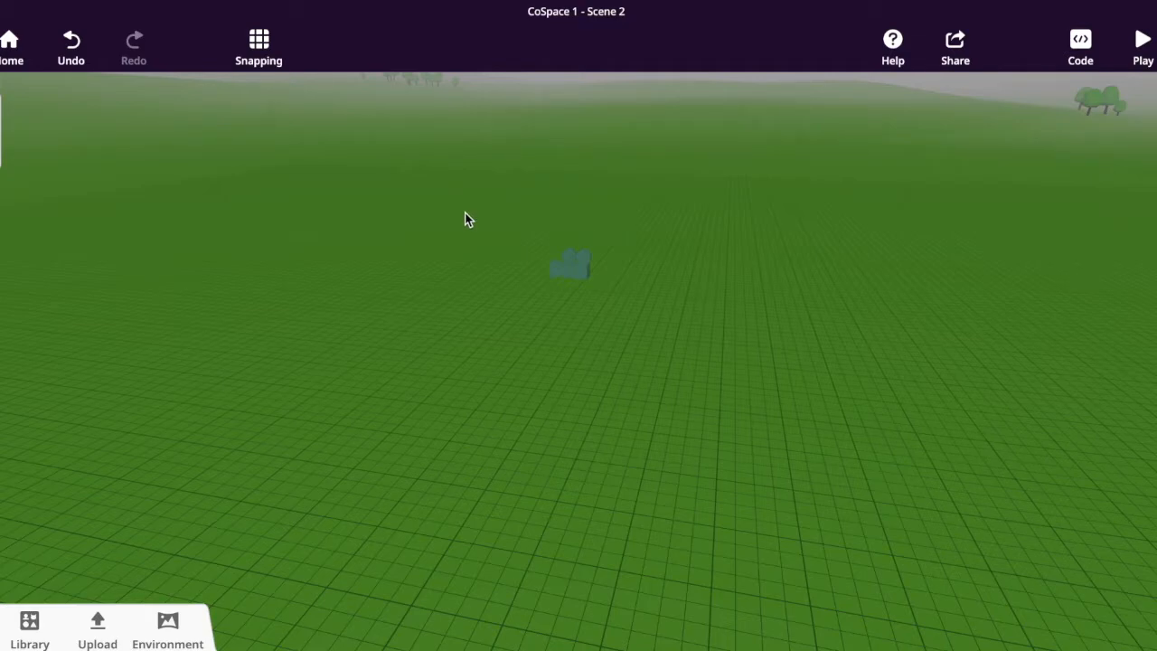
pyautogui.moveTo(695, 256); pyautogui.dragTo(726, 256)
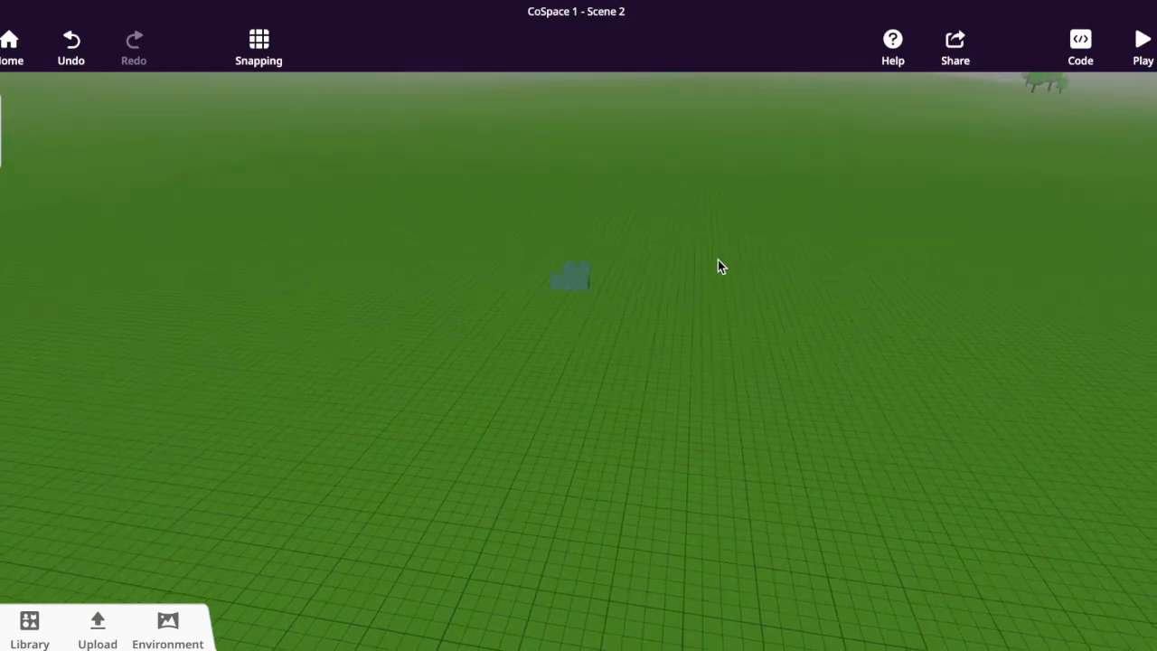
pyautogui.moveTo(713, 274); pyautogui.dragTo(702, 292)
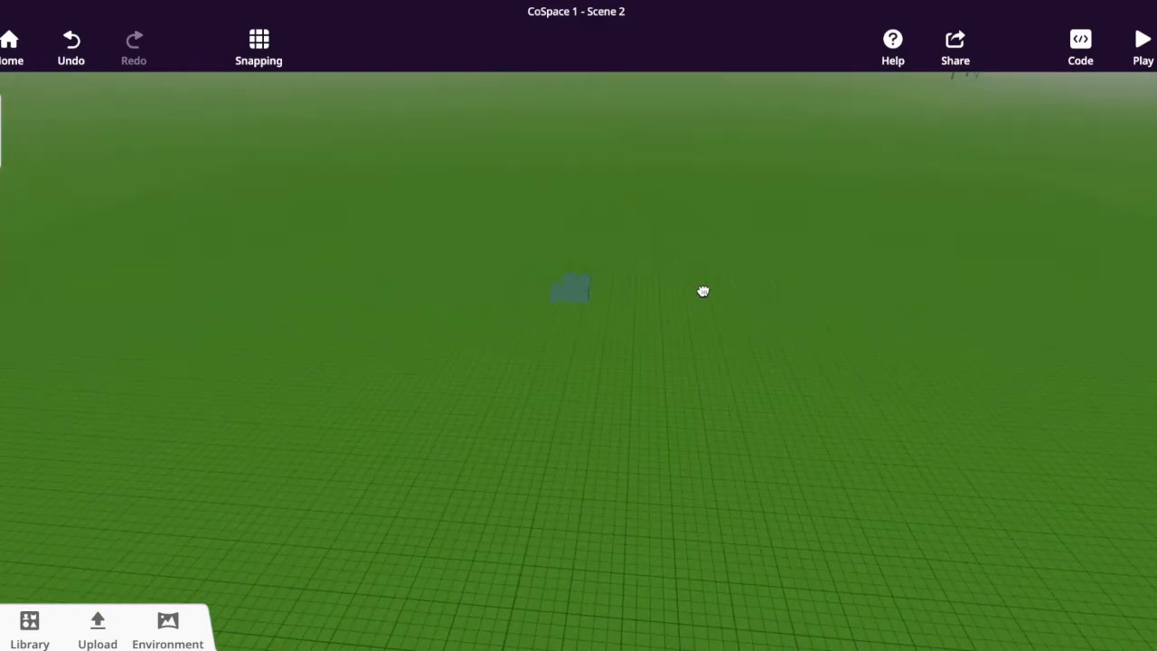
pyautogui.click(29, 630)
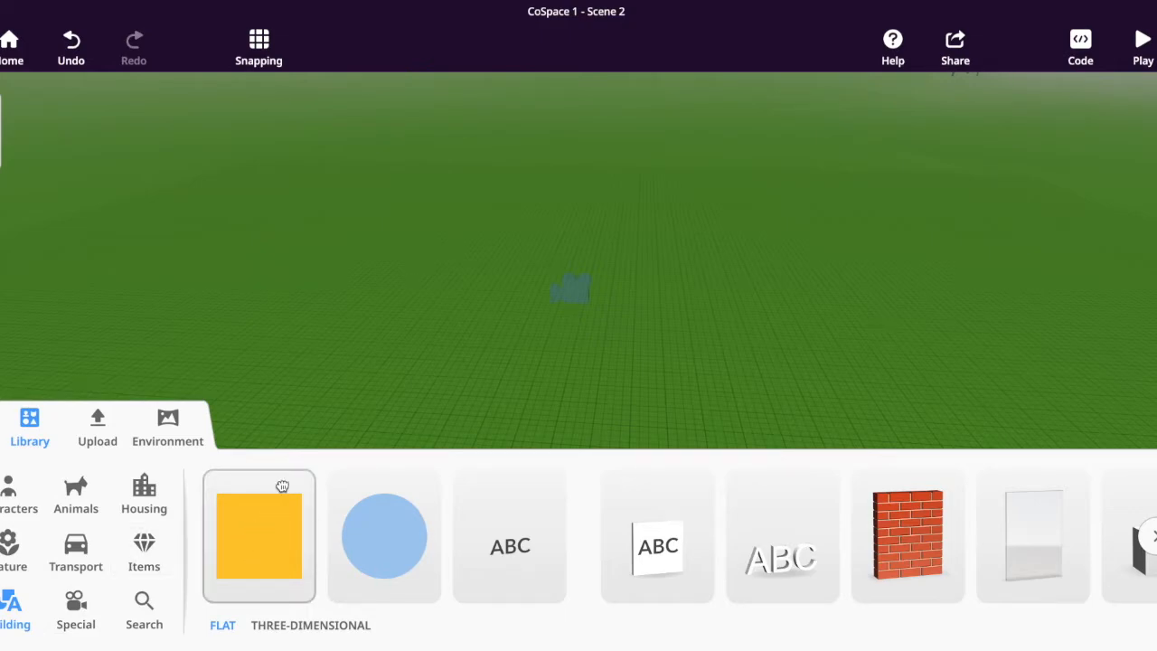
pyautogui.moveTo(282, 486); pyautogui.dragTo(489, 254)
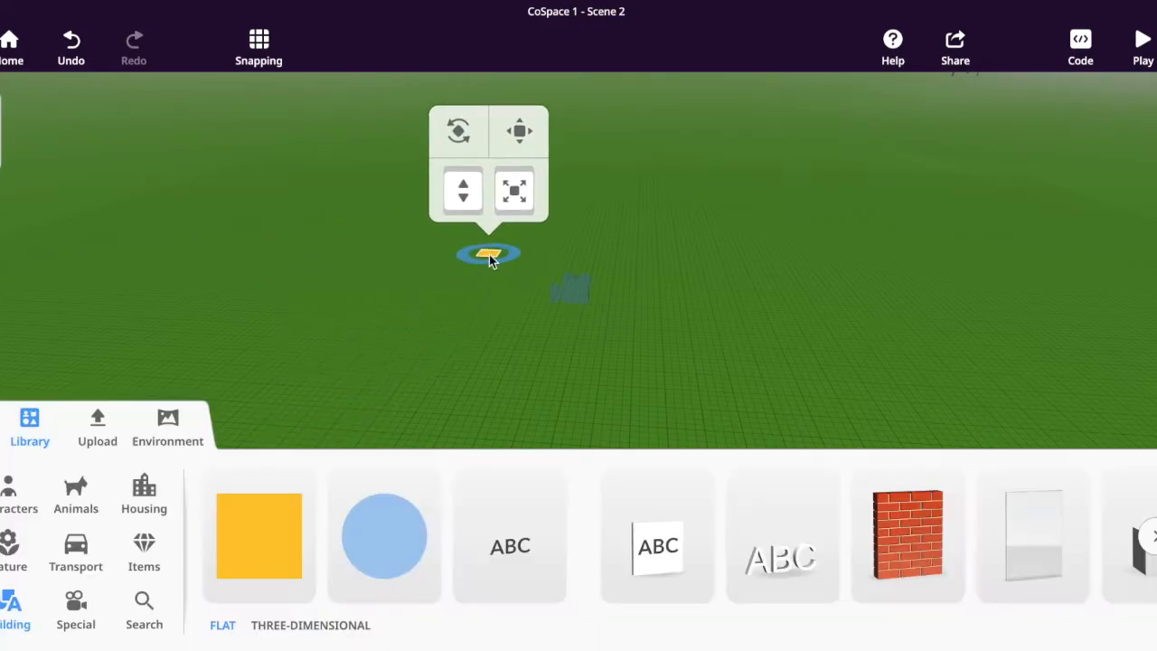
pyautogui.moveTo(515, 190); pyautogui.dragTo(270, 69)
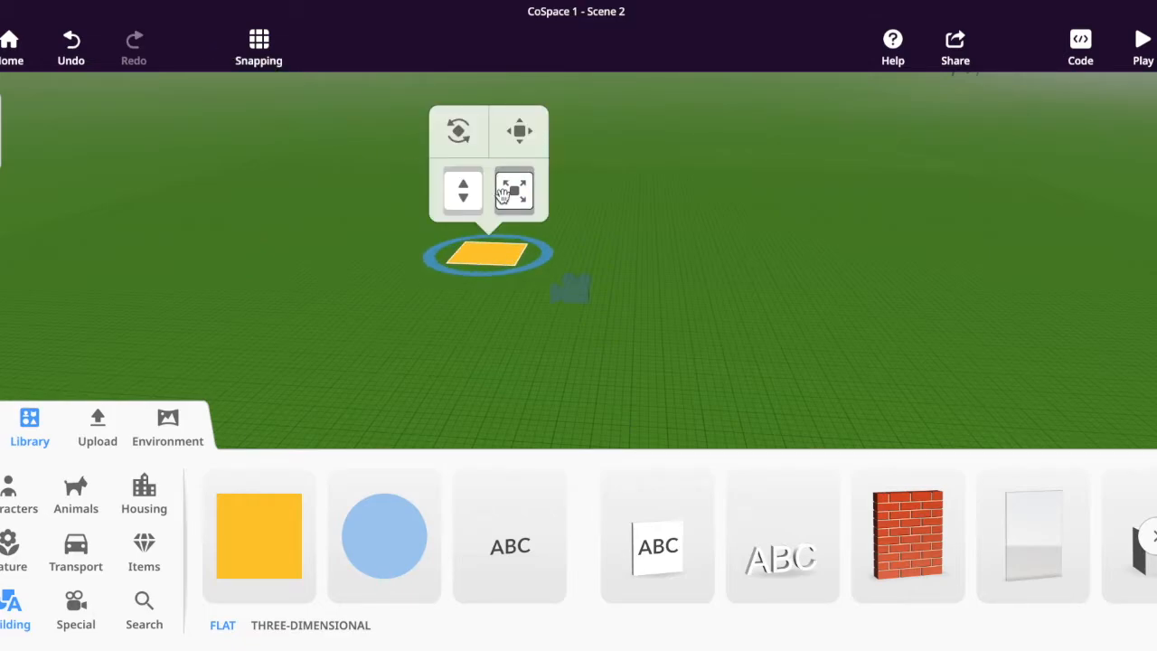
pyautogui.moveTo(507, 186); pyautogui.dragTo(721, 286)
pyautogui.moveTo(480, 162); pyautogui.dragTo(655, 288)
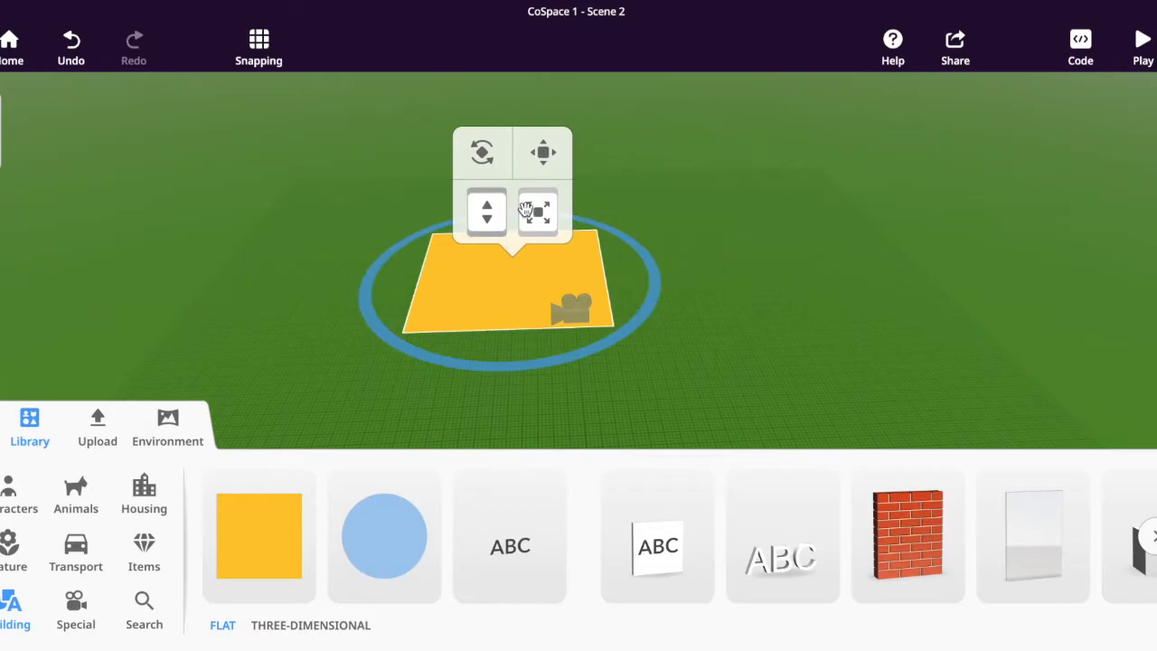
pyautogui.moveTo(540, 213); pyautogui.dragTo(357, 238)
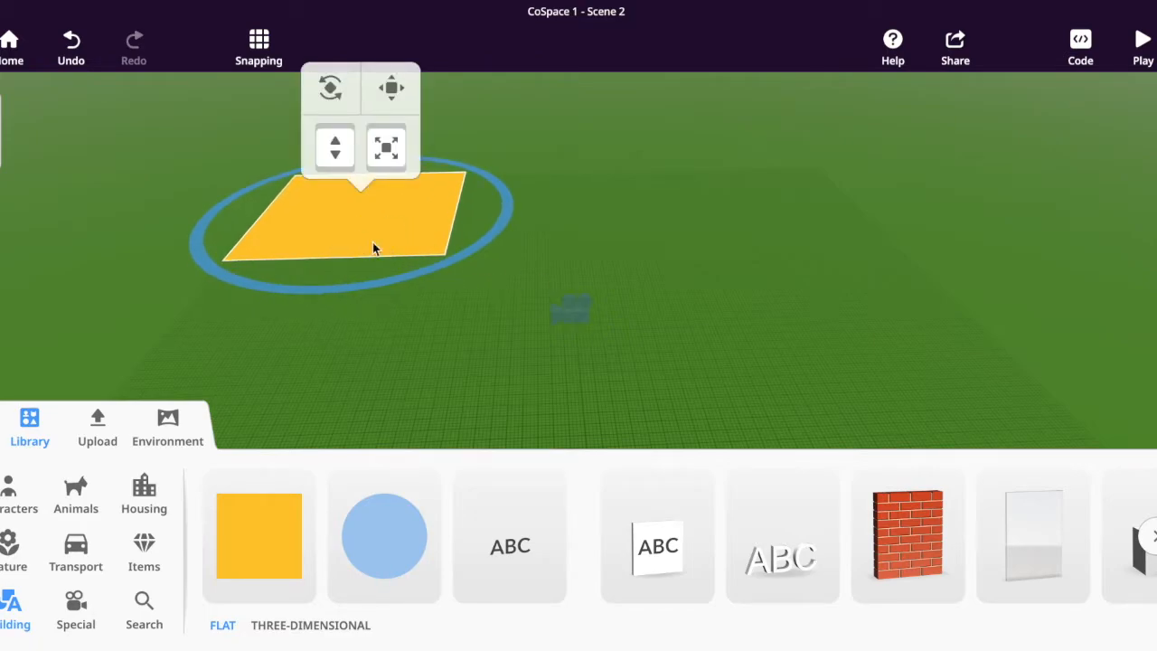
pyautogui.moveTo(386, 147); pyautogui.dragTo(458, 231)
pyautogui.click(445, 227)
# - Recolor the large flat square medium blue
pyautogui.rightClick(487, 248)
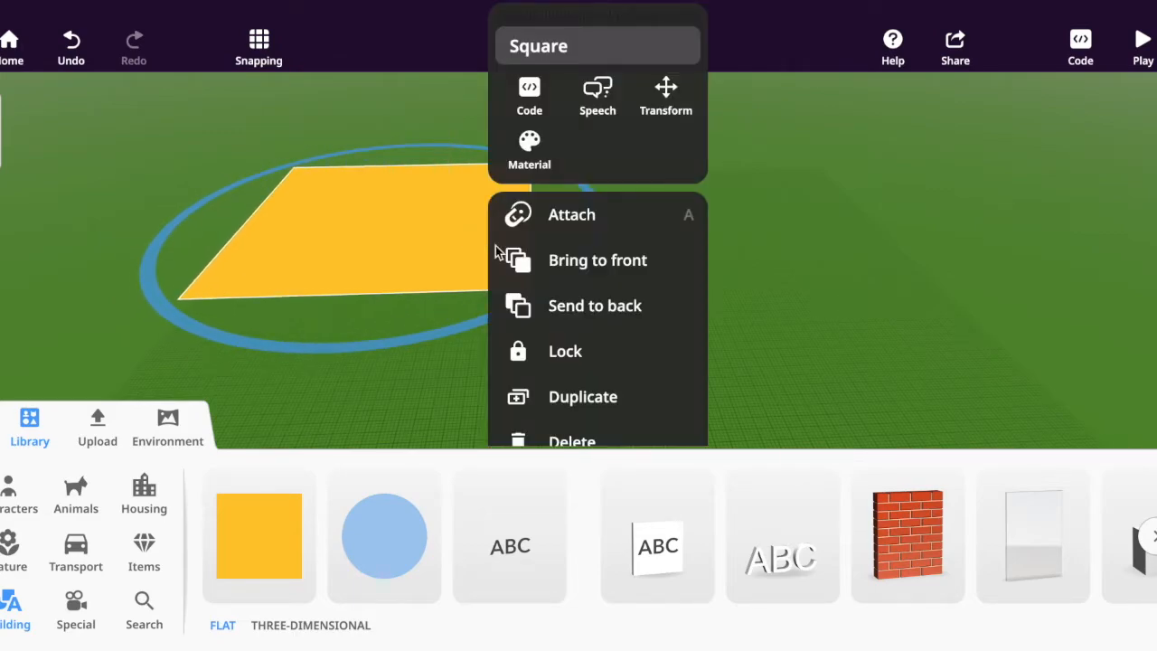
pyautogui.click(531, 163)
pyautogui.click(685, 203)
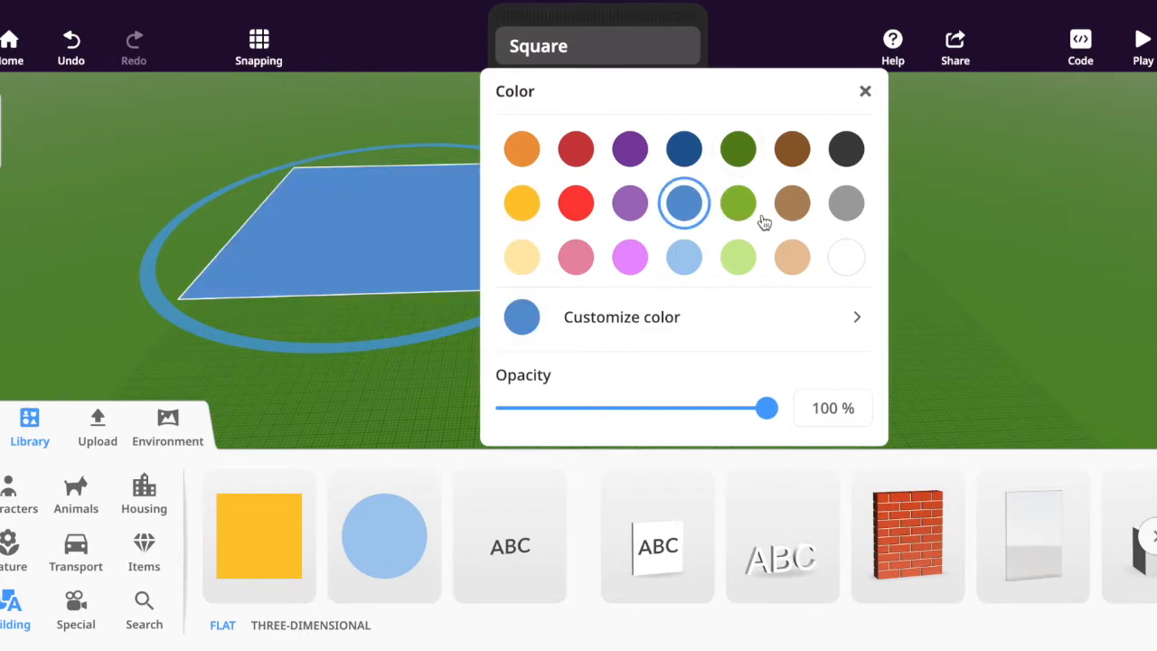
pyautogui.click(949, 248)
pyautogui.click(399, 269)
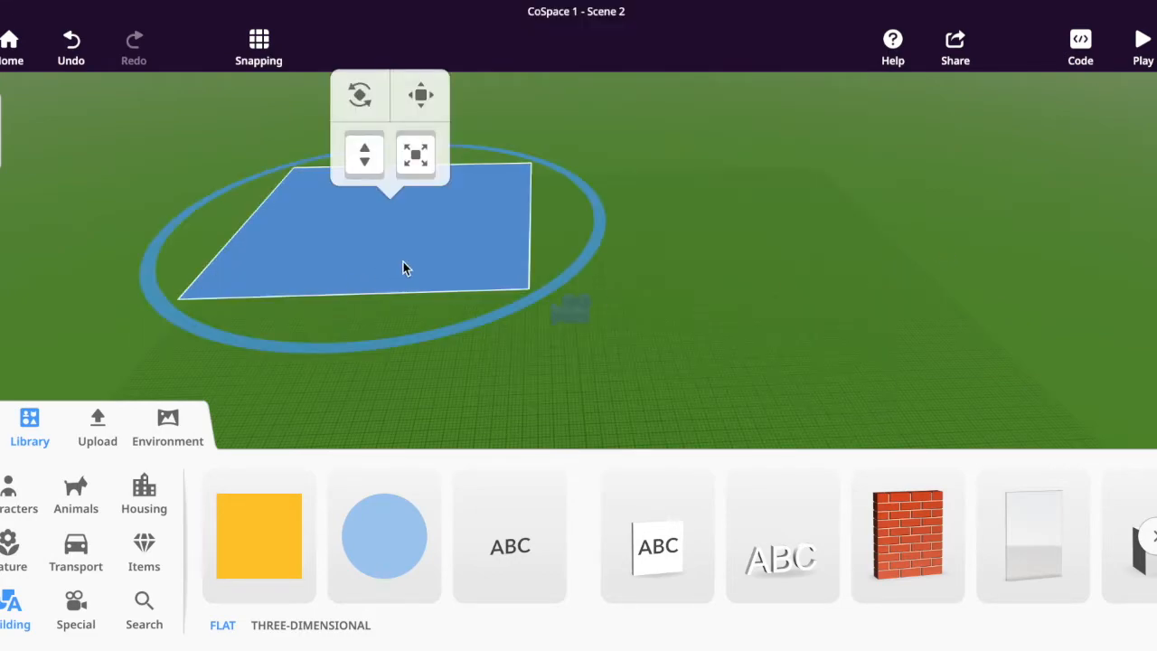
# - Duplicate the blue square twice and line the copies up side by side to form one long blue strip
pyautogui.rightClick(404, 262)
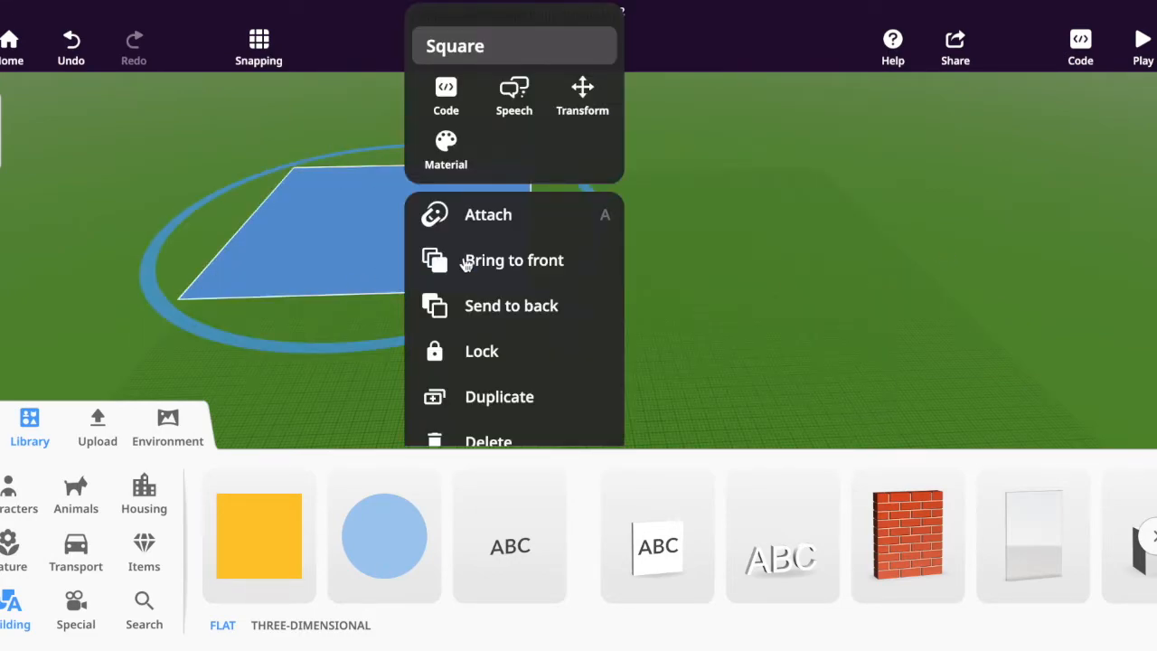
pyautogui.click(500, 396)
pyautogui.moveTo(459, 253); pyautogui.dragTo(731, 248)
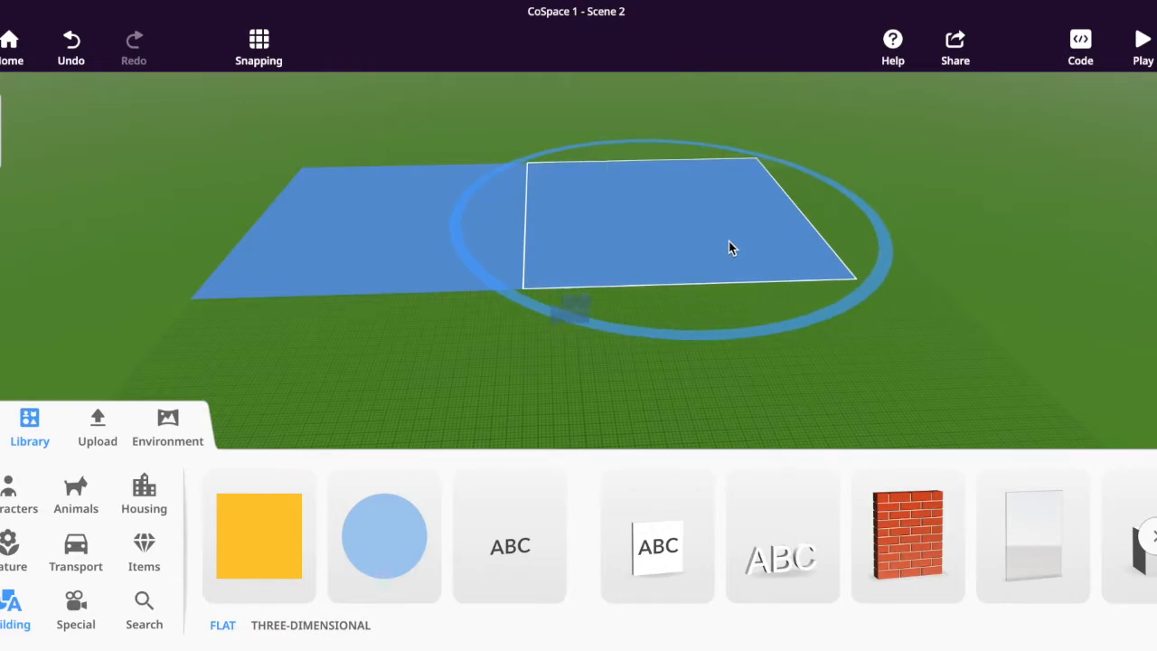
pyautogui.rightClick(731, 248)
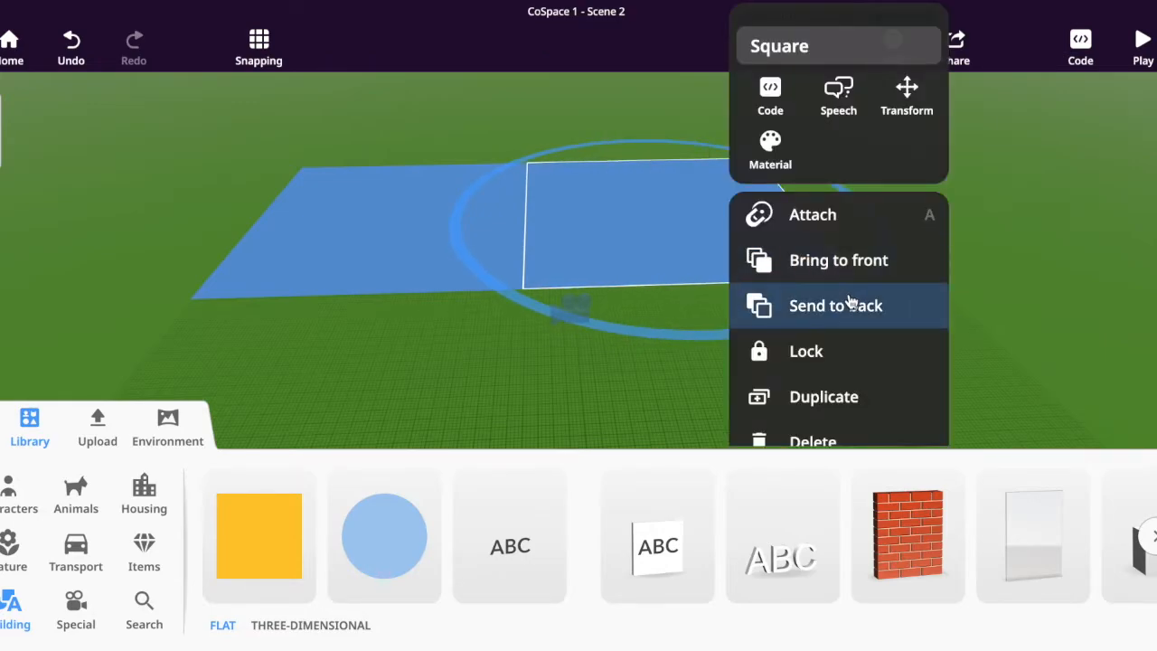
pyautogui.click(848, 396)
pyautogui.moveTo(792, 252); pyautogui.dragTo(954, 253)
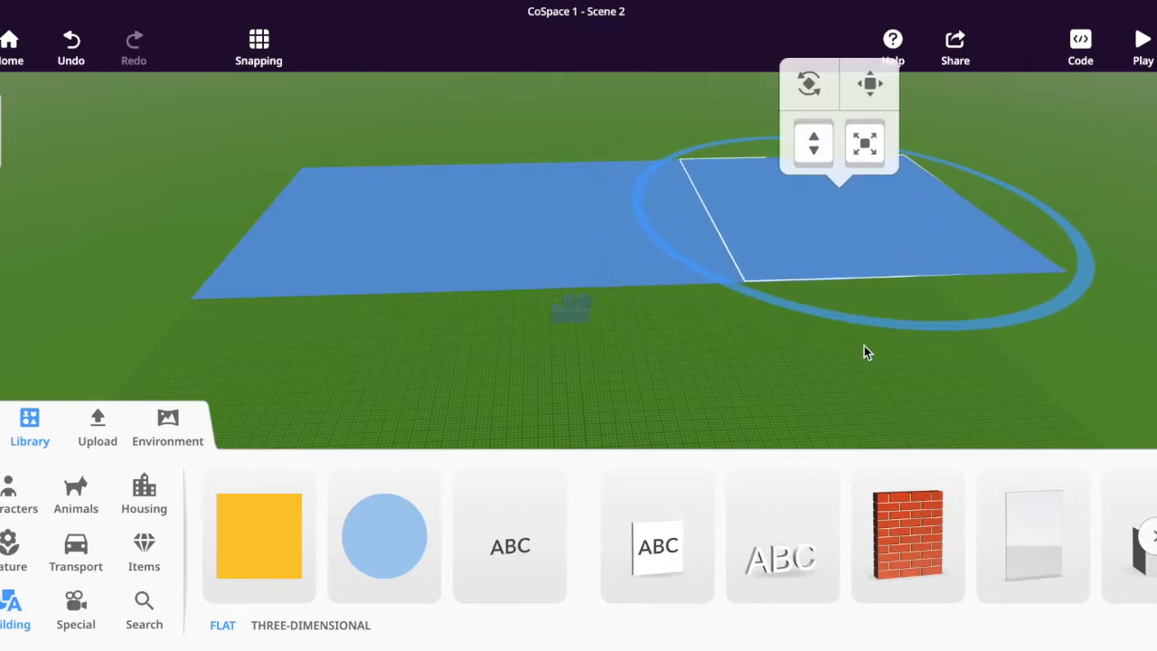
# - Add the blue house from the Housing library's City objects to the grass on the camera's side of the blue strip
pyautogui.moveTo(689, 365); pyautogui.dragTo(452, 244)
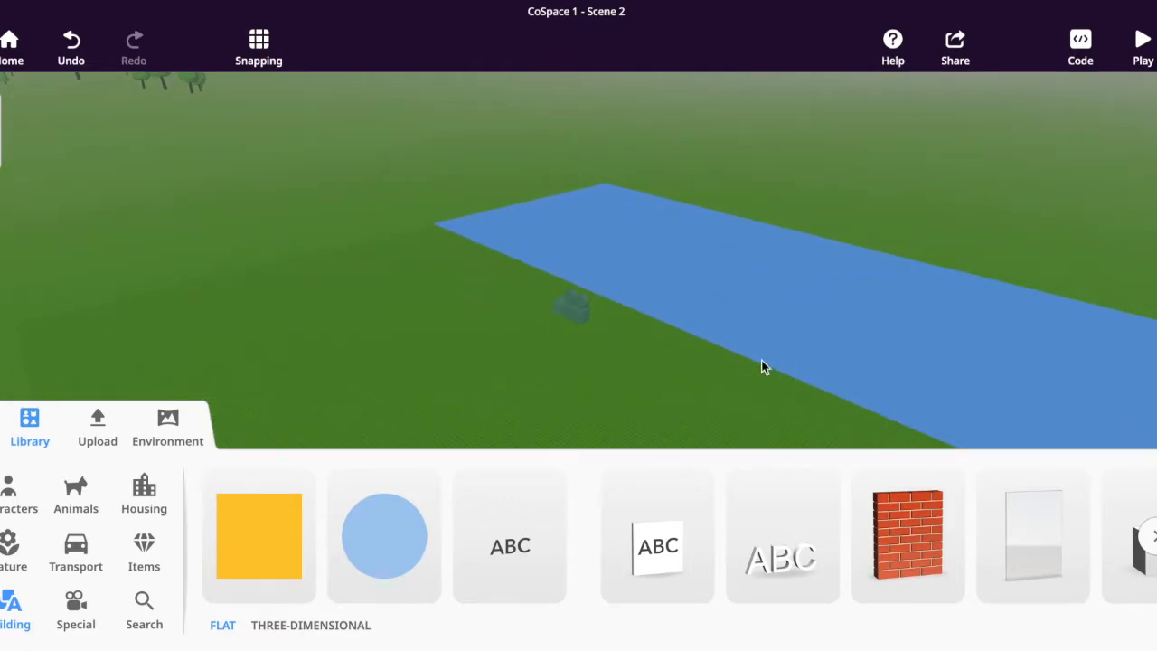
pyautogui.moveTo(656, 398); pyautogui.dragTo(529, 385)
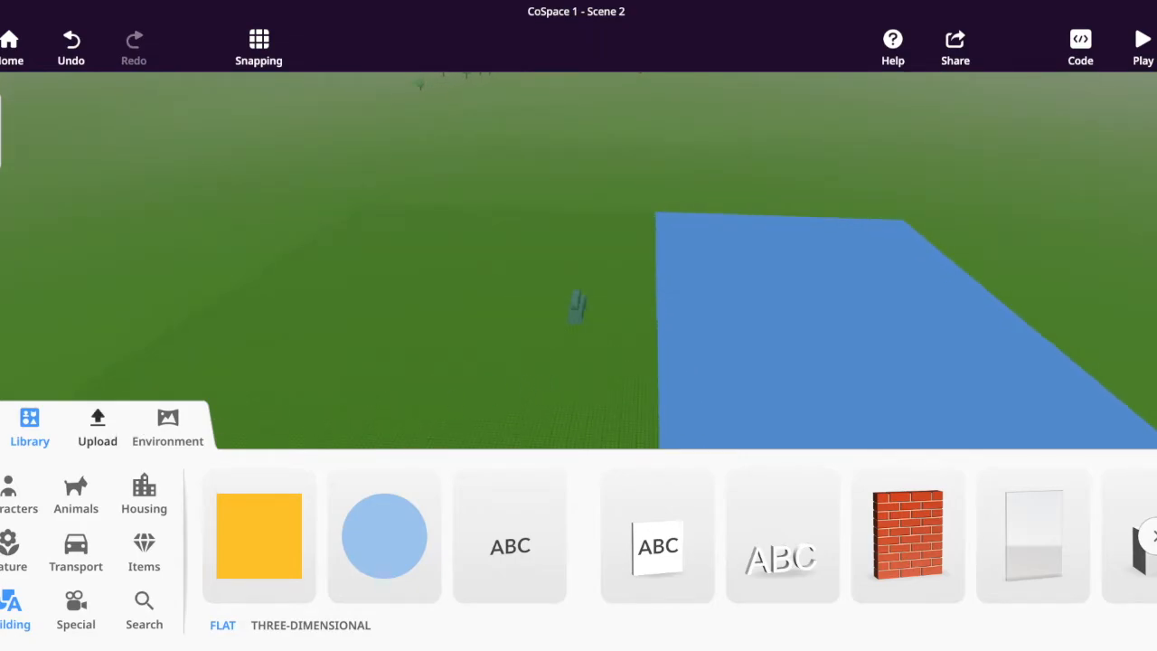
pyautogui.click(178, 500)
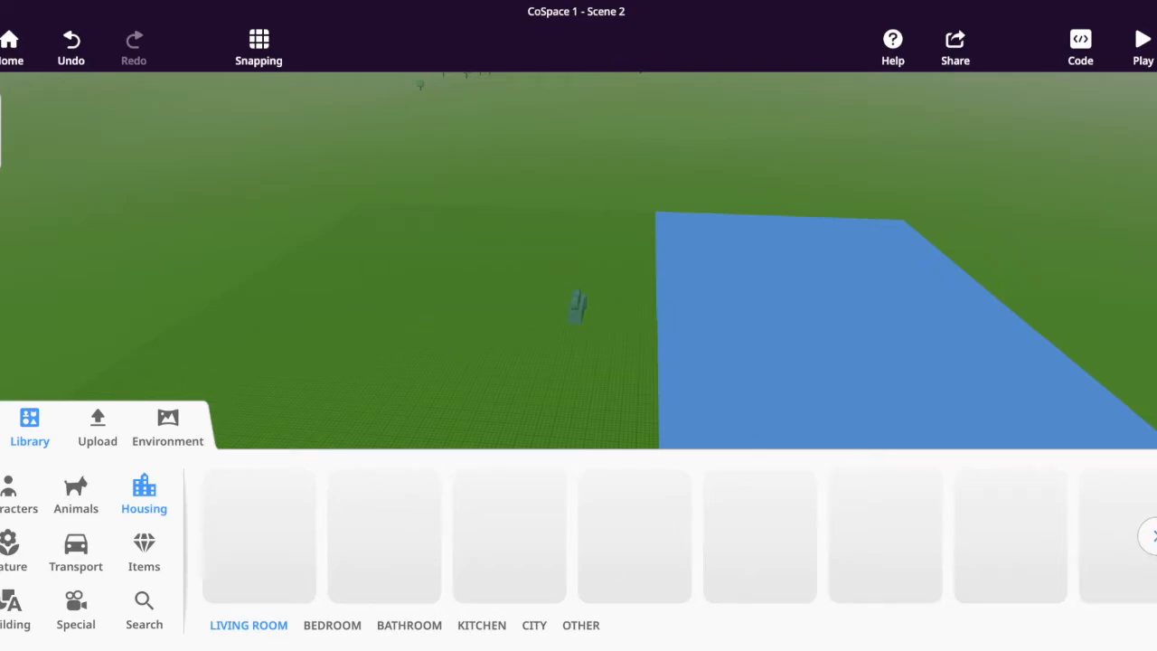
pyautogui.click(1154, 539)
pyautogui.click(1153, 540)
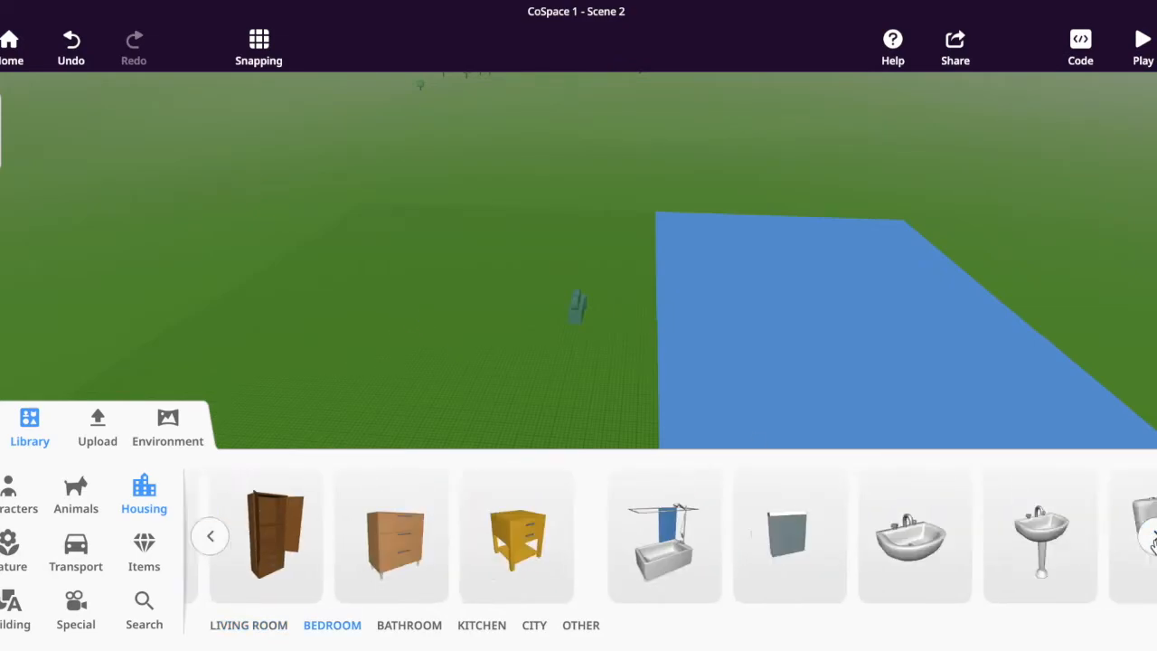
pyautogui.click(1153, 539)
pyautogui.click(1154, 540)
pyautogui.click(1154, 540)
pyautogui.click(1153, 540)
pyautogui.click(1153, 540)
pyautogui.click(1153, 540)
pyautogui.click(1154, 539)
pyautogui.click(1153, 540)
pyautogui.click(1154, 540)
pyautogui.moveTo(1085, 551); pyautogui.dragTo(435, 394)
# - Enlarge the blue house and position it on the grass with its door side towards the blue strip
pyautogui.moveTo(443, 273); pyautogui.dragTo(829, 100)
pyautogui.moveTo(546, 382); pyautogui.dragTo(653, 236)
pyautogui.moveTo(662, 158); pyautogui.dragTo(662, 157)
pyautogui.moveTo(540, 416); pyautogui.dragTo(624, 375)
pyautogui.moveTo(676, 302); pyautogui.dragTo(697, 241)
pyautogui.moveTo(447, 252); pyautogui.dragTo(376, 240)
pyautogui.click(519, 372)
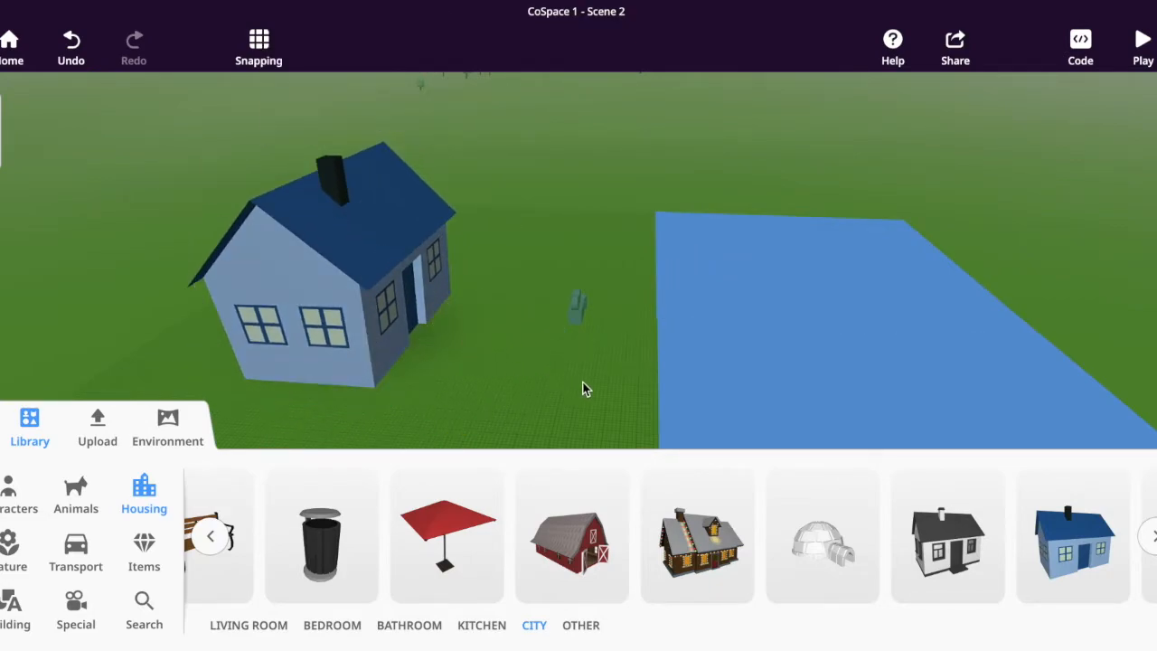
# - Add the person in a black shirt and green shorts between the house and the blue strip, and enlarge the figure
pyautogui.click(18, 496)
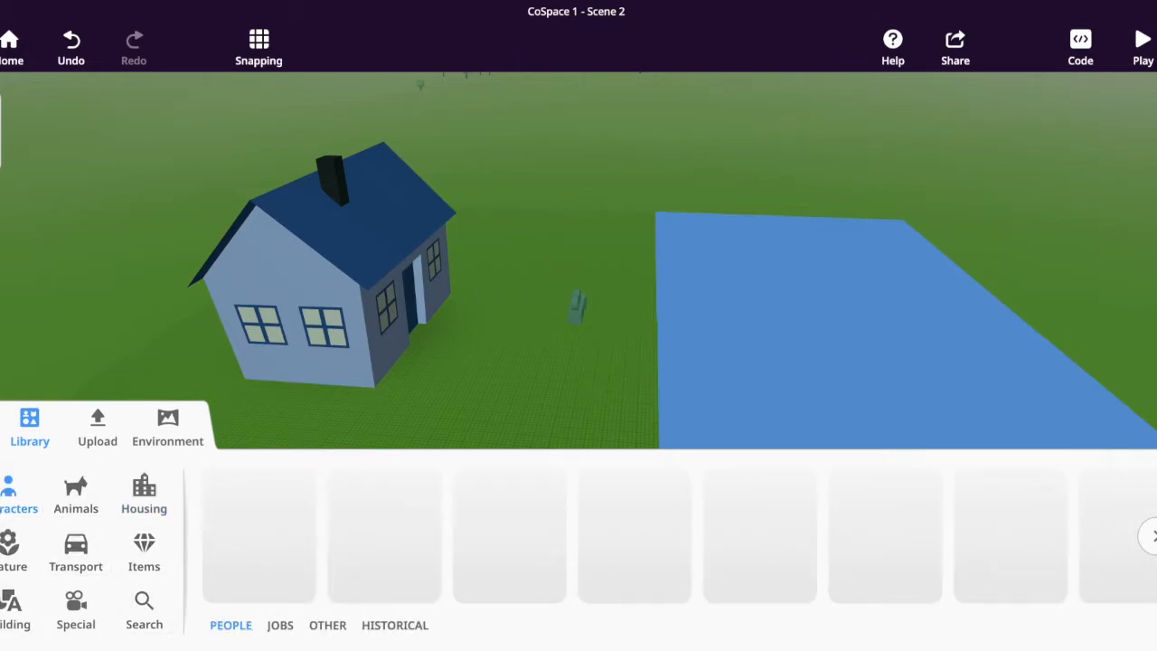
pyautogui.moveTo(412, 473); pyautogui.dragTo(597, 267)
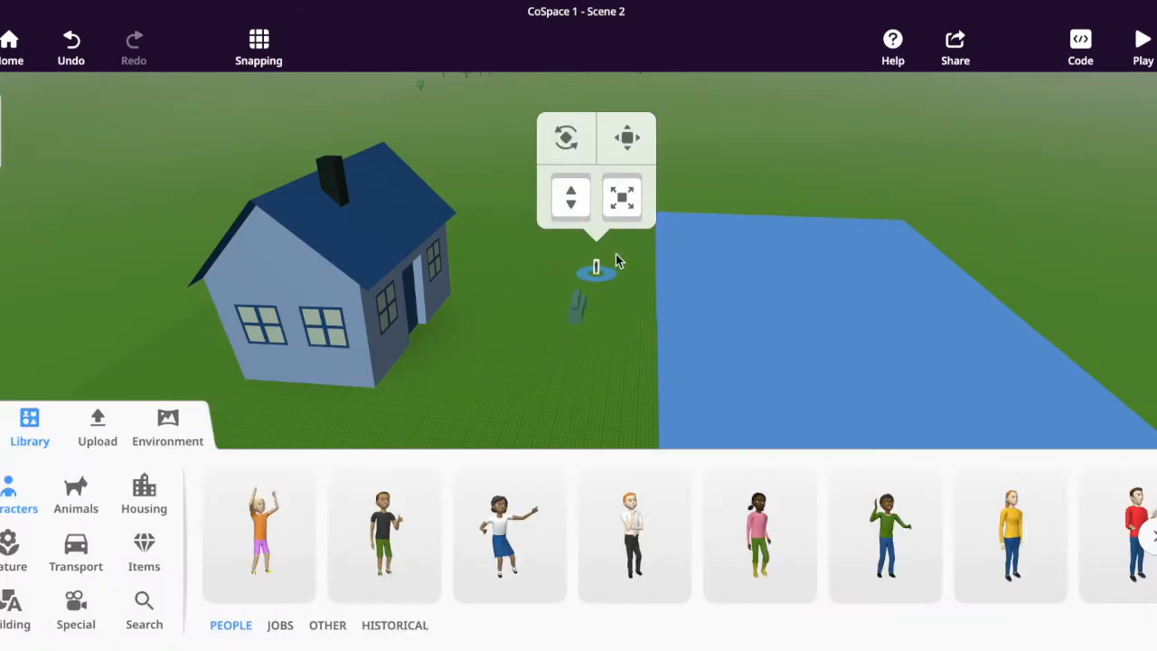
pyautogui.click(620, 196)
pyautogui.moveTo(738, 108); pyautogui.dragTo(734, 120)
pyautogui.click(561, 376)
pyautogui.moveTo(563, 376); pyautogui.dragTo(510, 253)
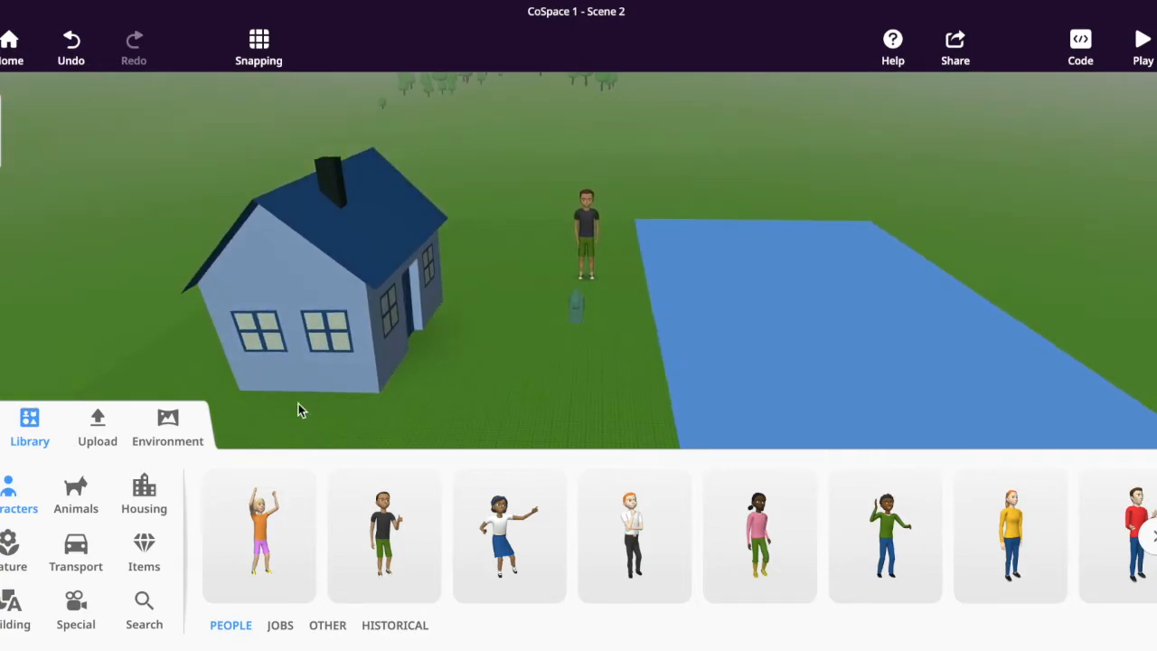
# - Add the plain wooden Door from the library's "door" search, enlarge it and stand it between the house and the person
pyautogui.click(144, 610)
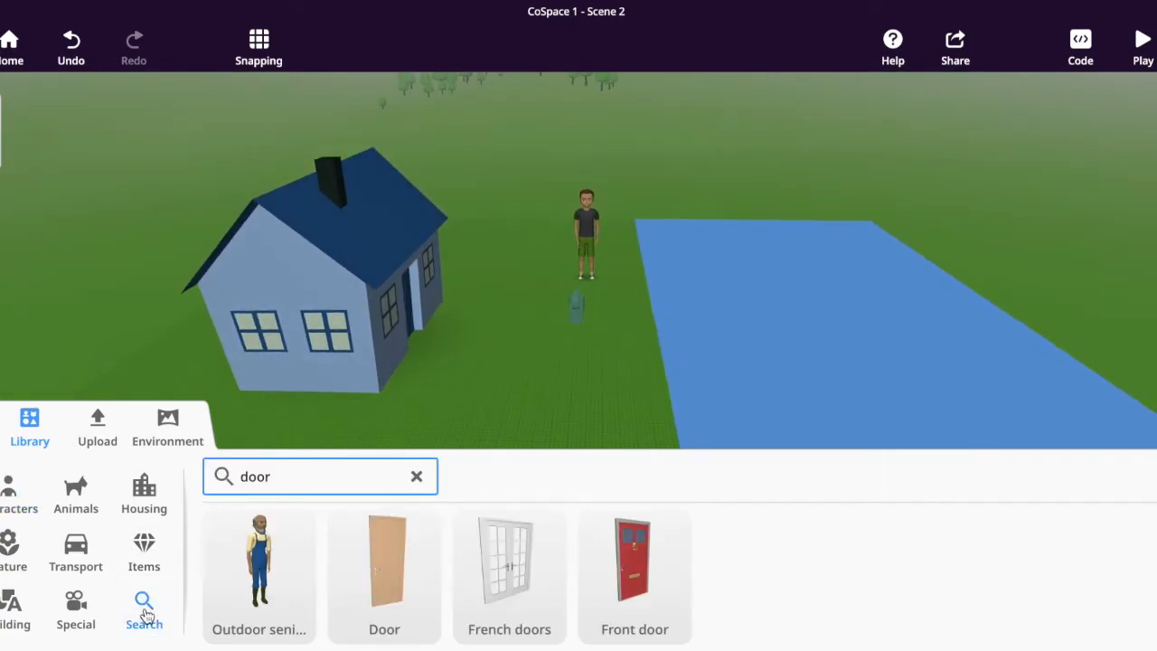
pyautogui.moveTo(384, 578); pyautogui.dragTo(513, 283)
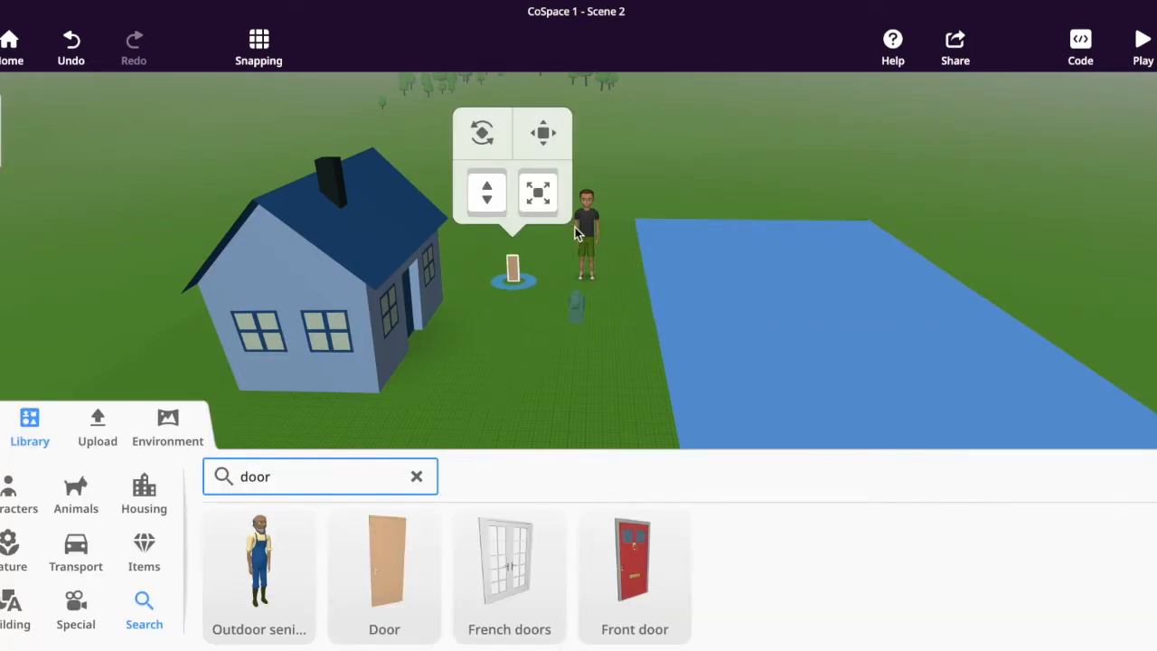
pyautogui.moveTo(542, 197); pyautogui.dragTo(695, 105)
pyautogui.moveTo(512, 295); pyautogui.dragTo(521, 302)
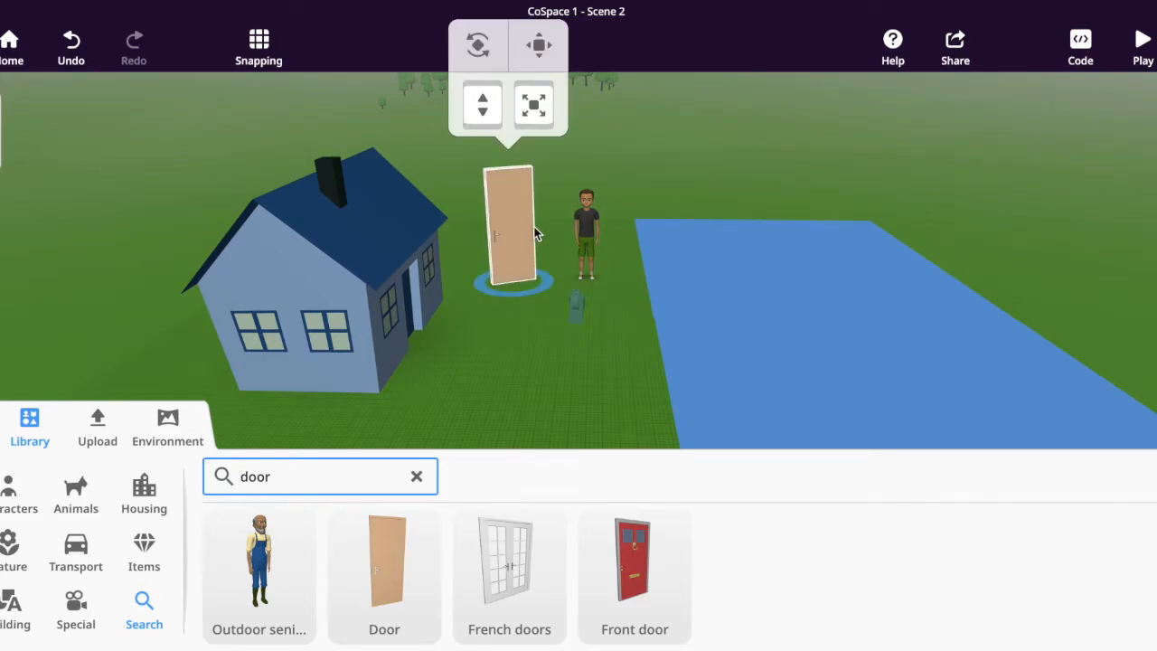
# - Shift the wooden door slightly to fine-tune its place between the house and the person, and close the library
pyautogui.moveTo(527, 234); pyautogui.dragTo(519, 223)
pyautogui.moveTo(597, 375); pyautogui.dragTo(542, 414)
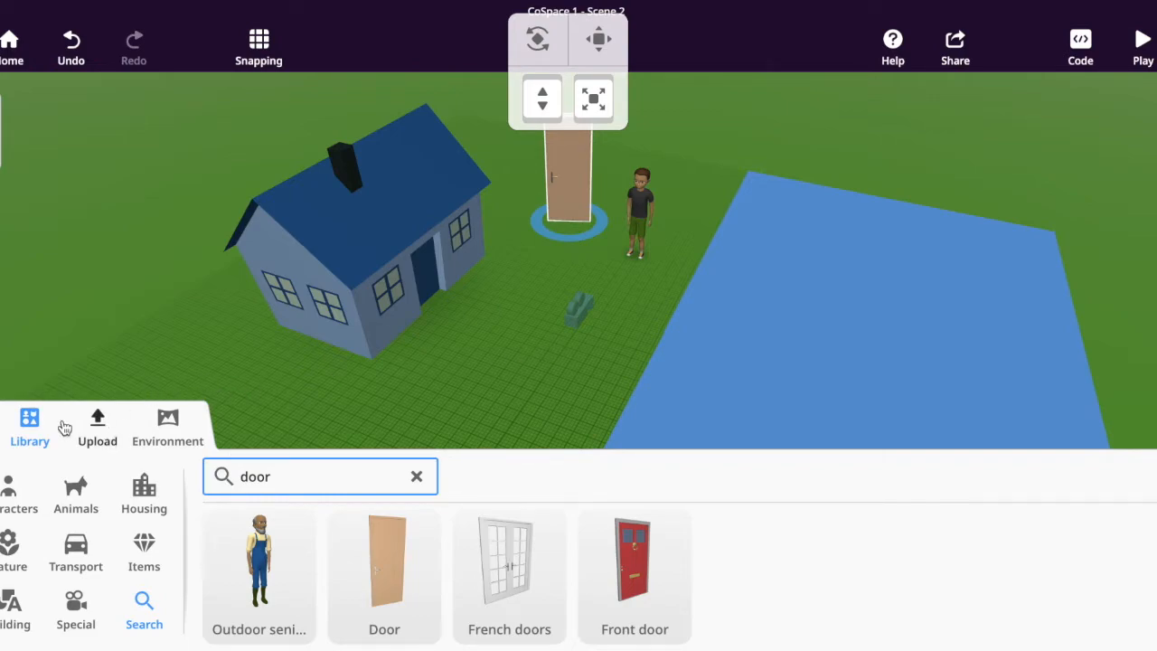
pyautogui.click(30, 426)
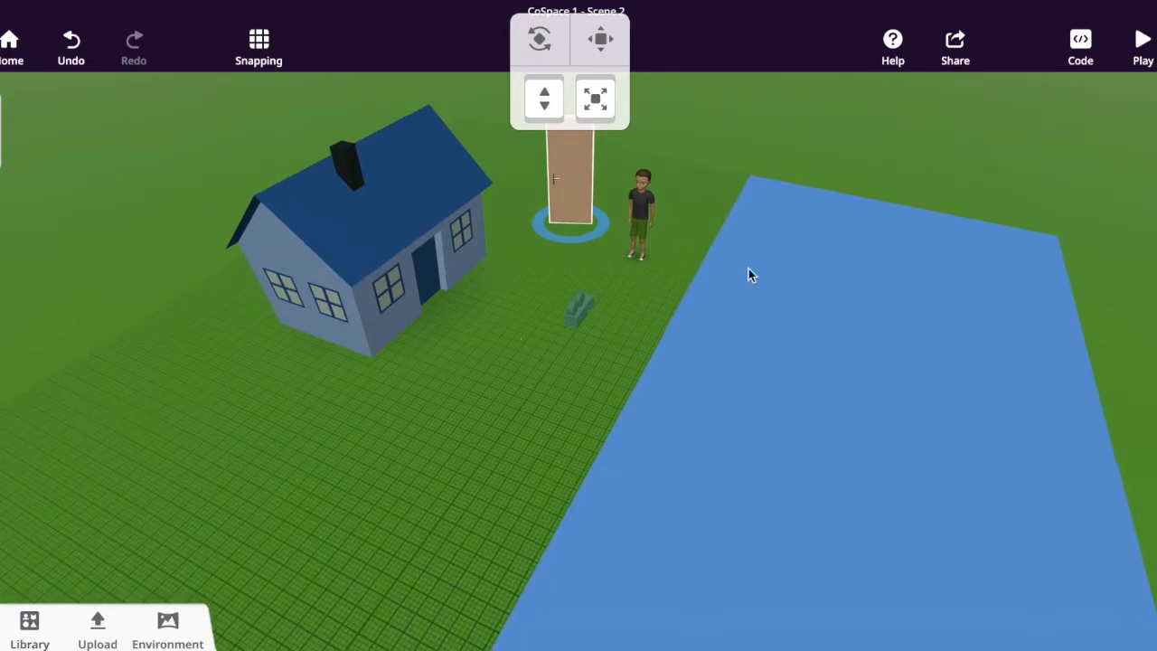
# - Preview the project from Scene 2, try the wooden door, look around the 360° scene and return to editing
pyautogui.click(1142, 45)
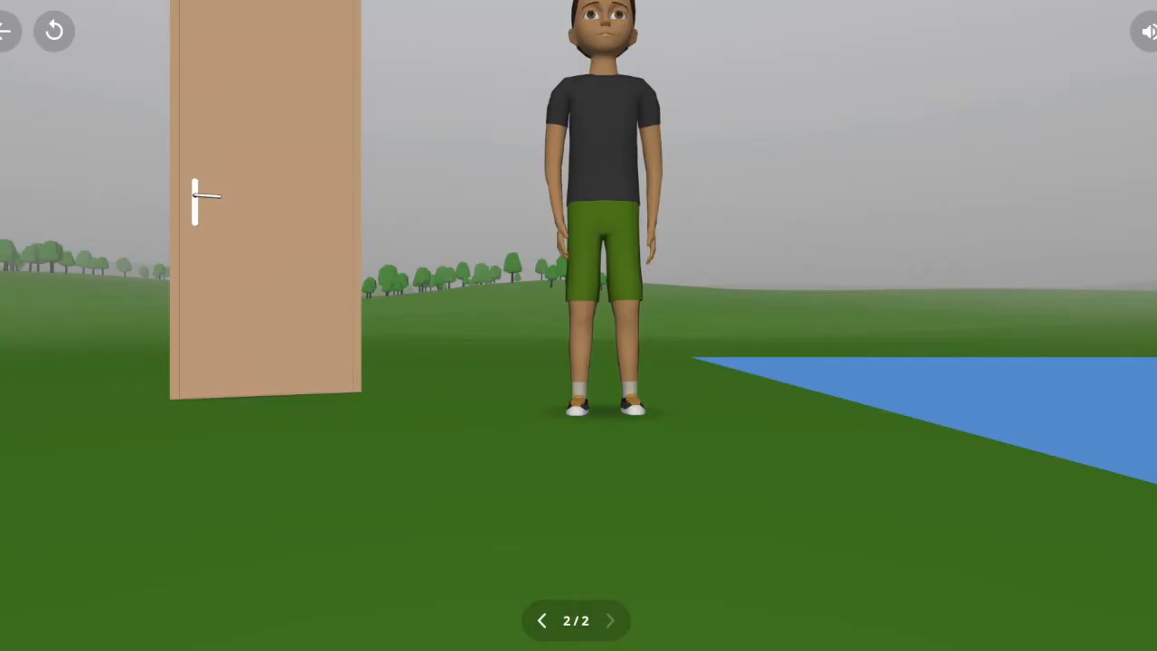
pyautogui.moveTo(837, 300); pyautogui.dragTo(517, 213)
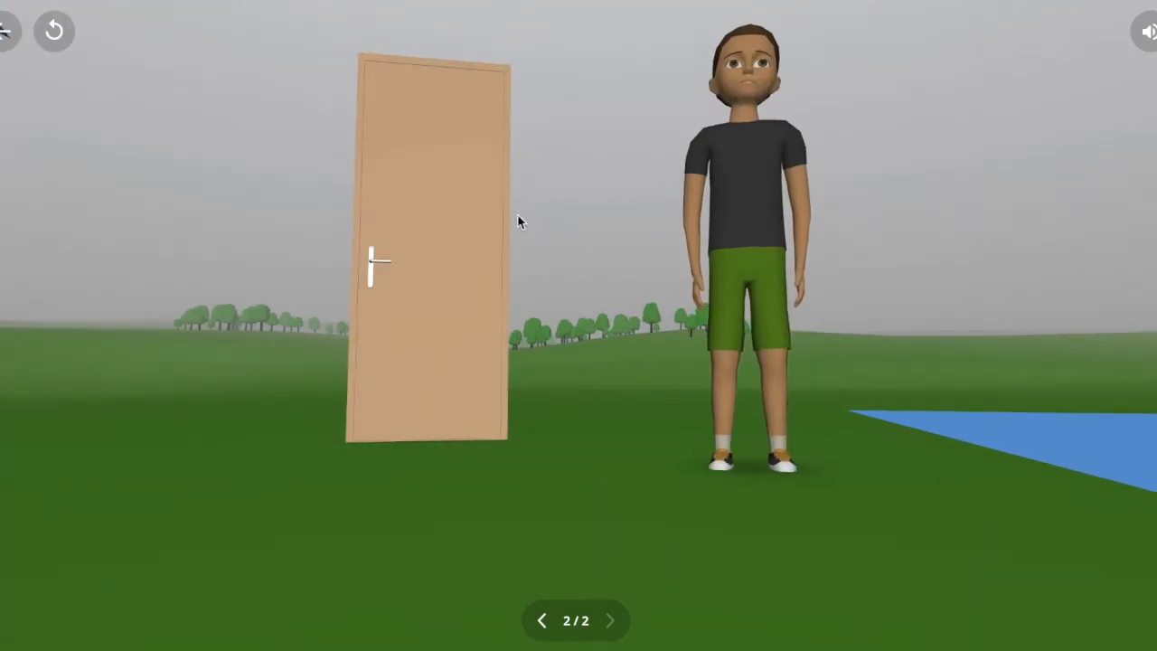
pyautogui.click(433, 238)
pyautogui.click(432, 240)
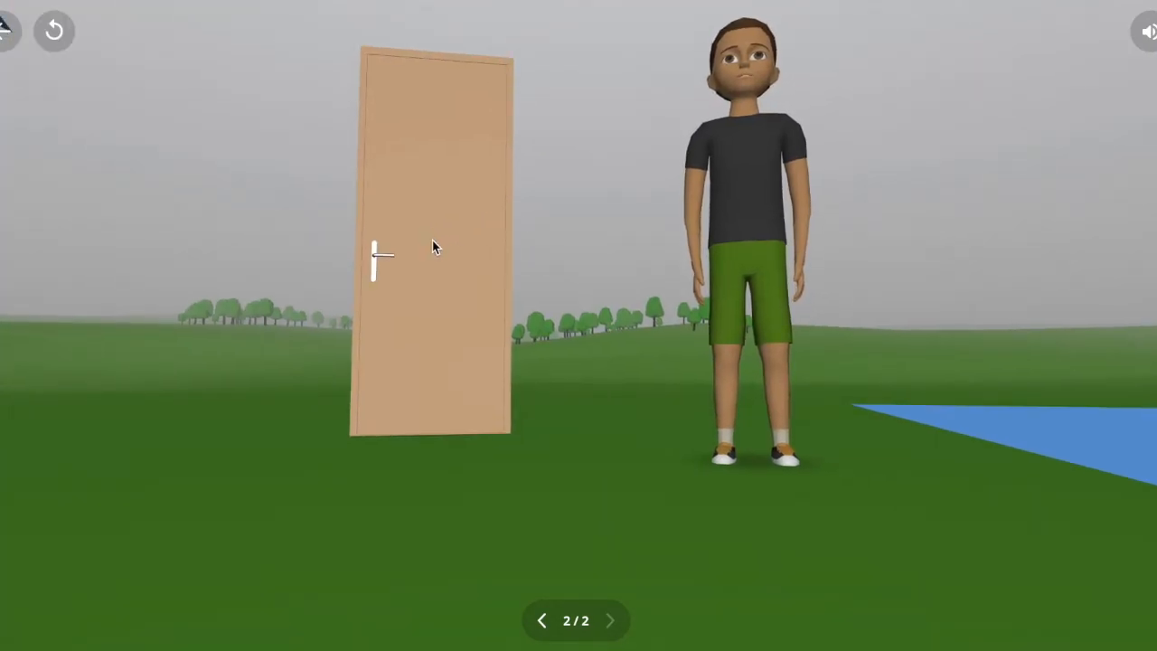
pyautogui.click(437, 240)
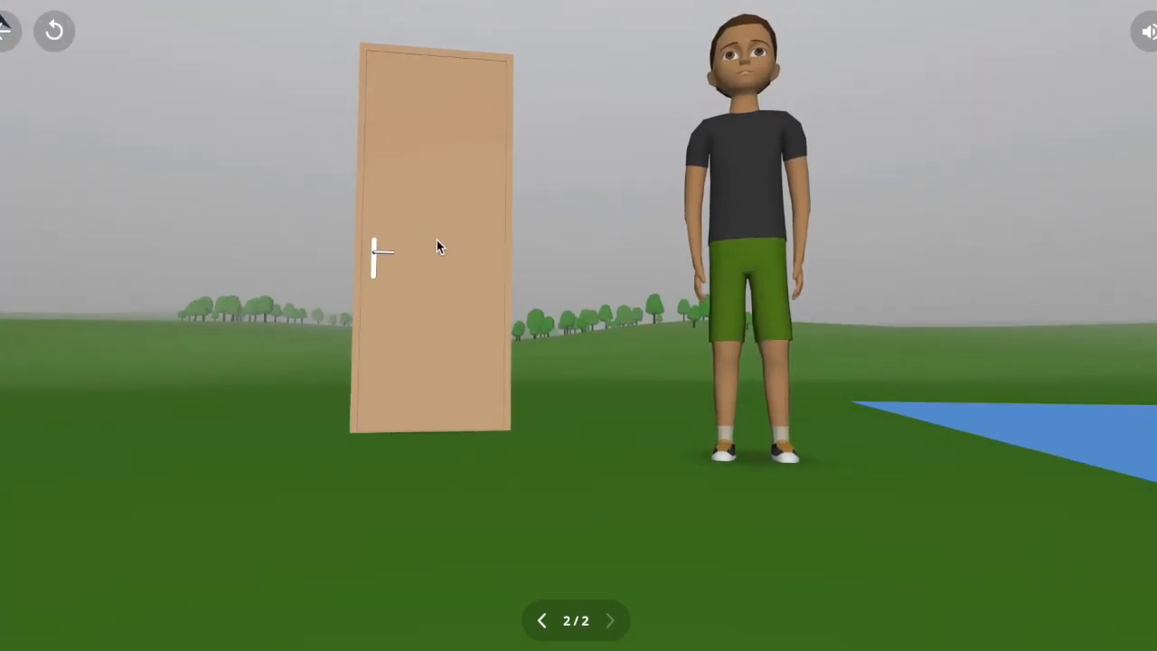
pyautogui.click(547, 621)
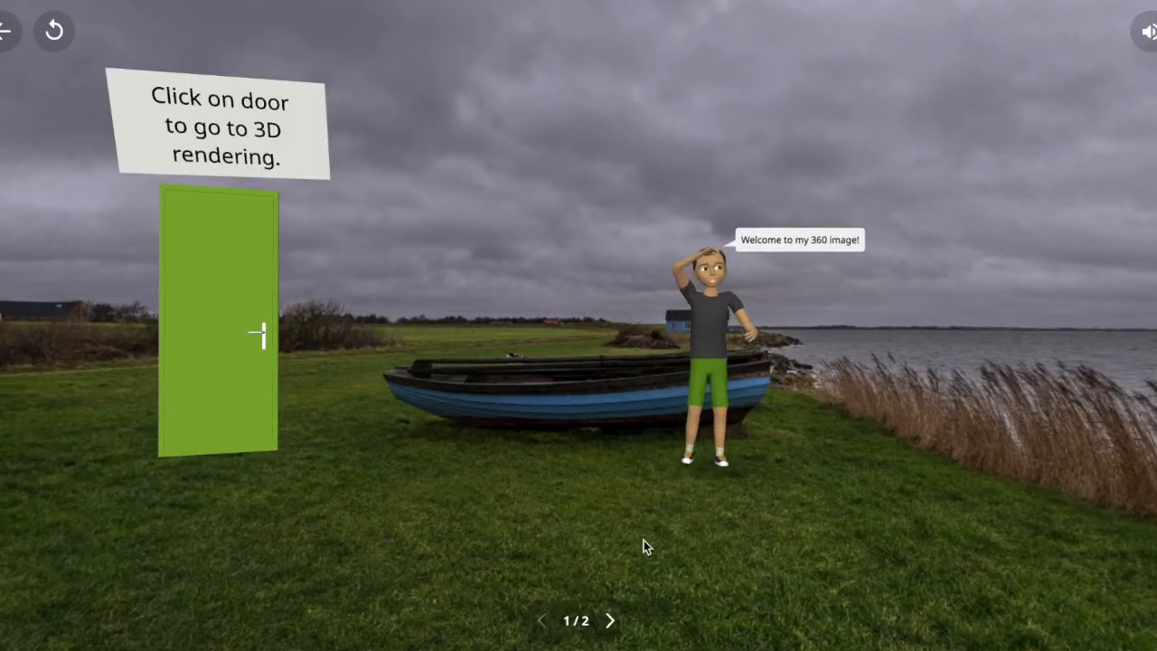
pyautogui.moveTo(765, 426); pyautogui.dragTo(645, 380)
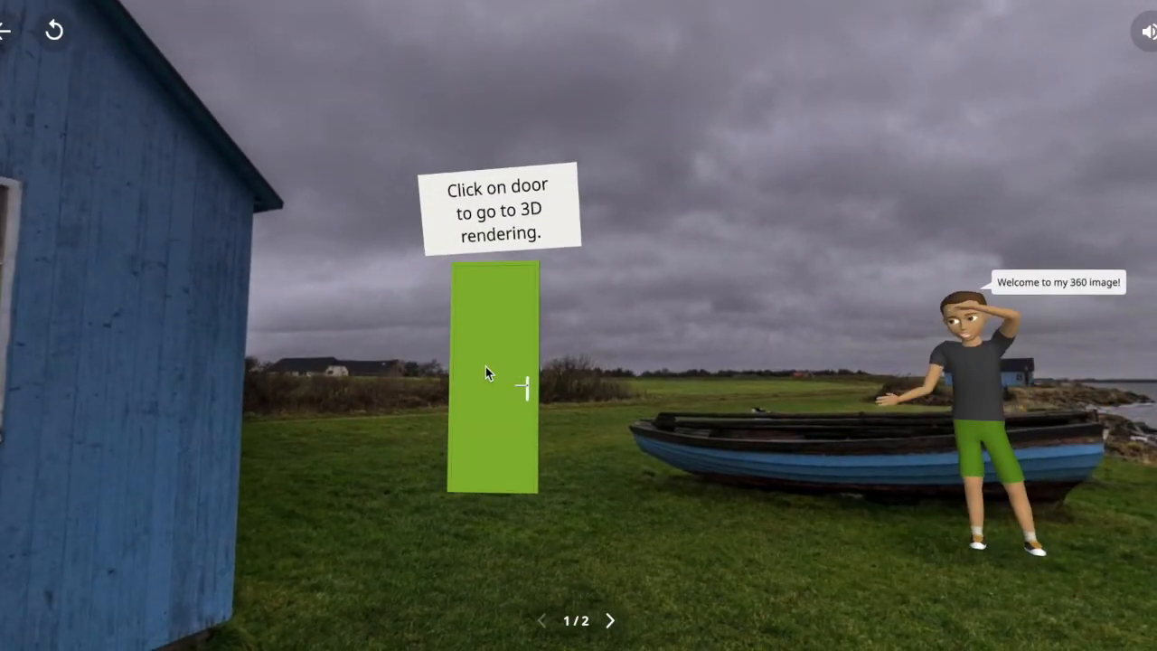
pyautogui.moveTo(872, 376); pyautogui.dragTo(774, 372)
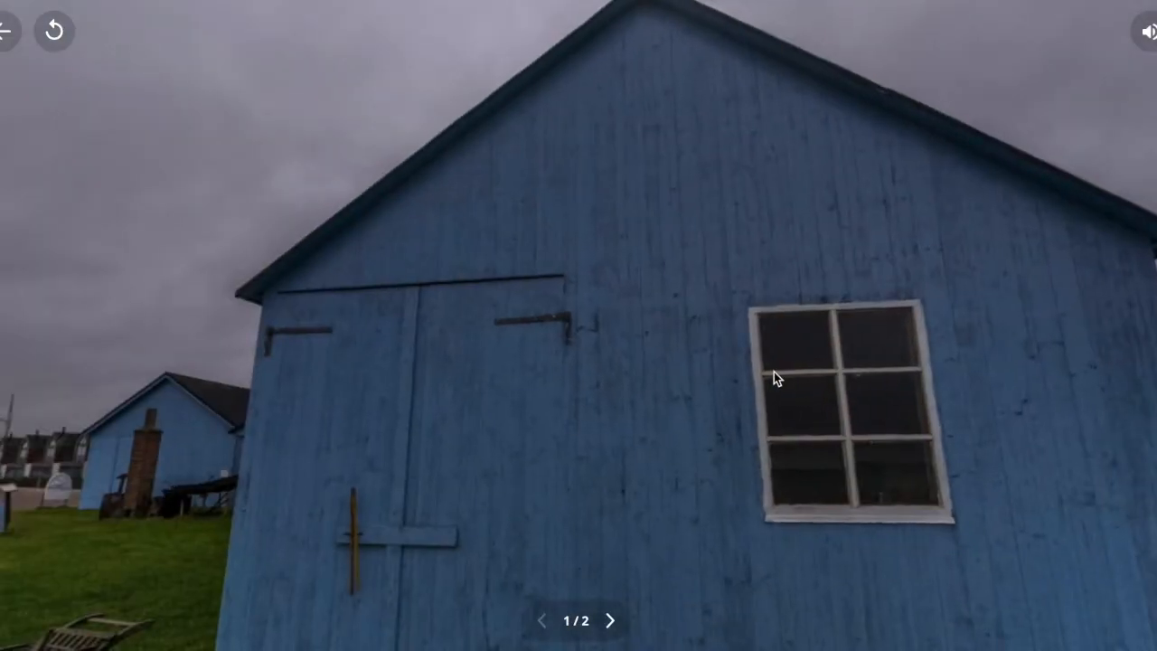
pyautogui.click(4, 32)
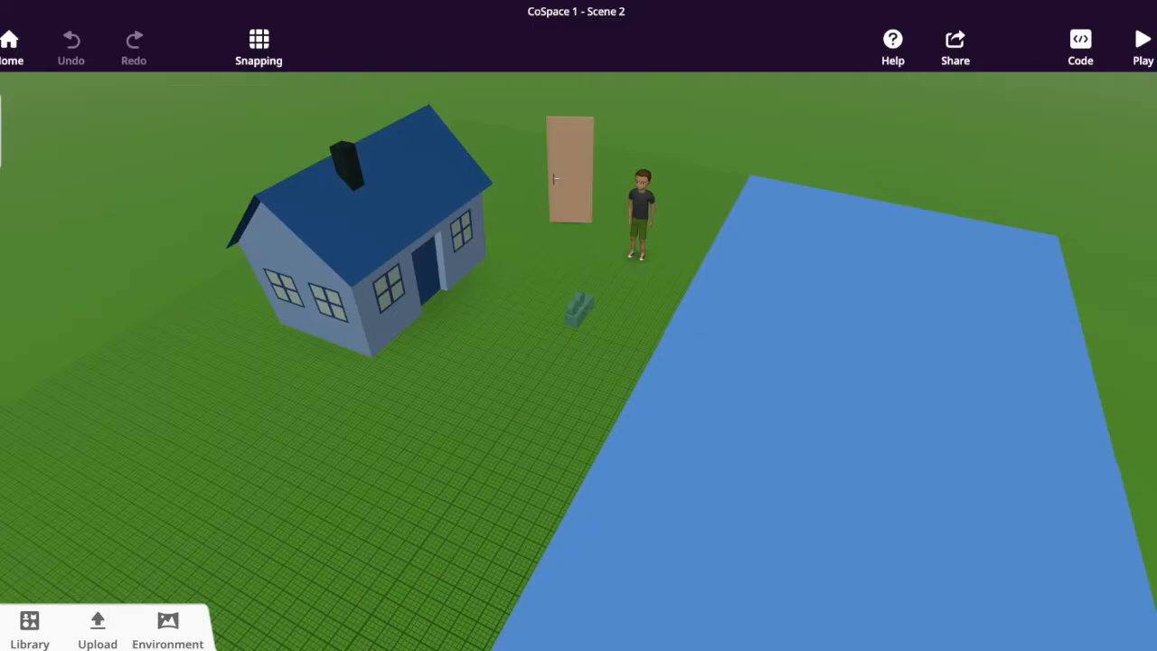
# - Make the wooden door in Scene 2 available for use in CoBlocks
pyautogui.moveTo(521, 395); pyautogui.dragTo(605, 391)
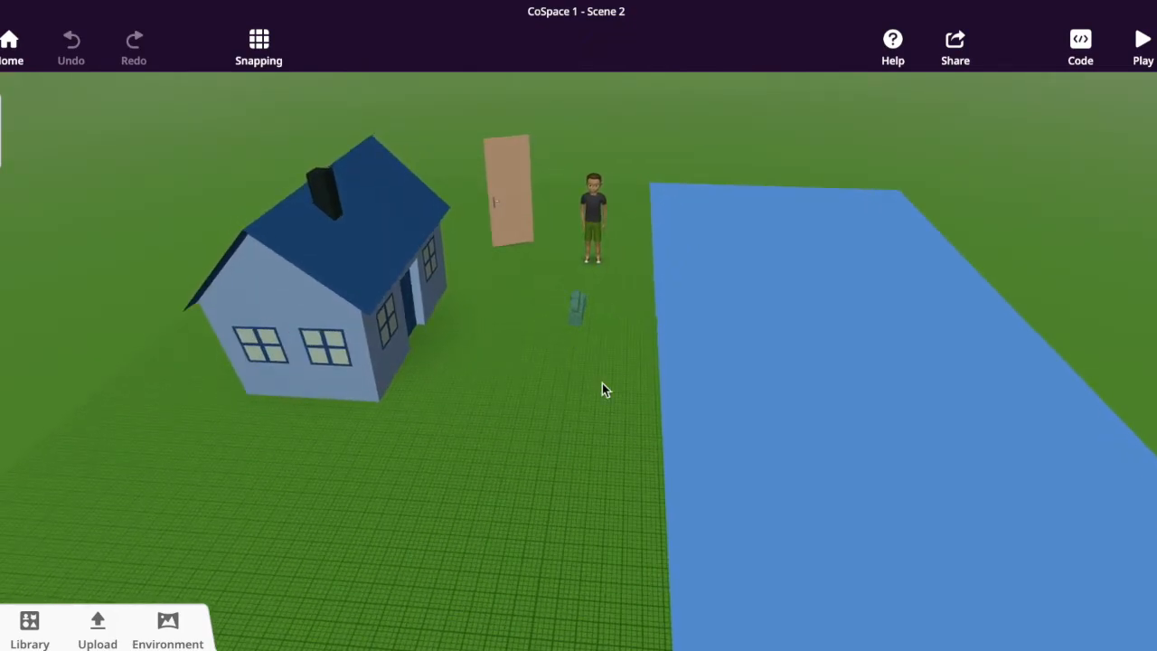
pyautogui.click(504, 191)
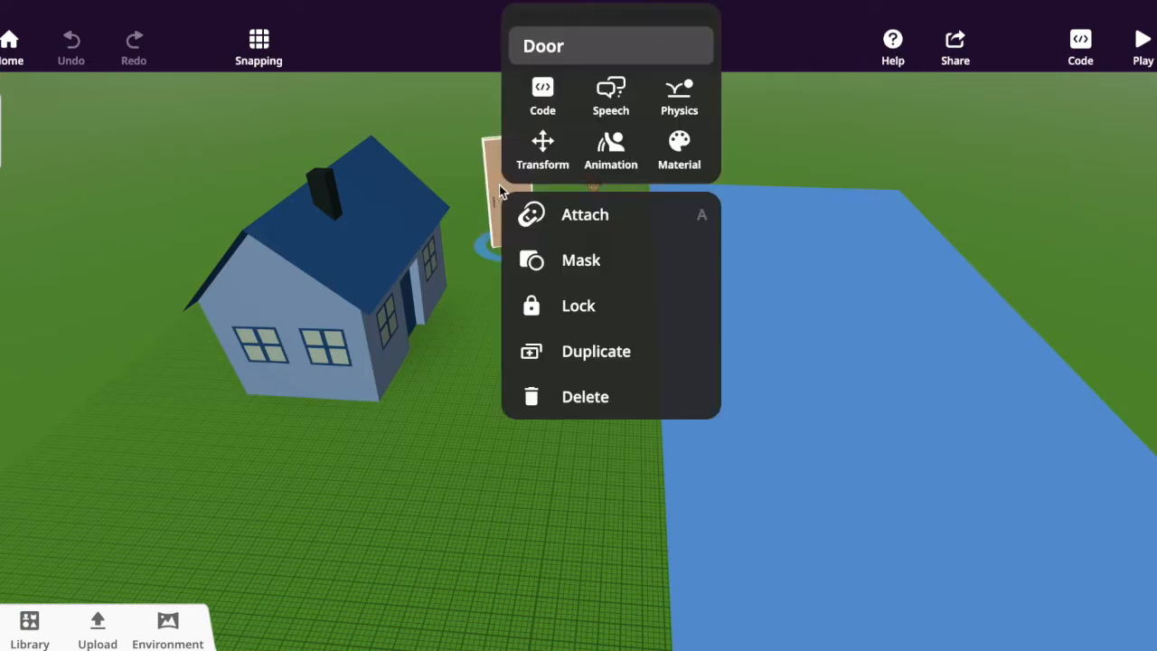
pyautogui.click(542, 100)
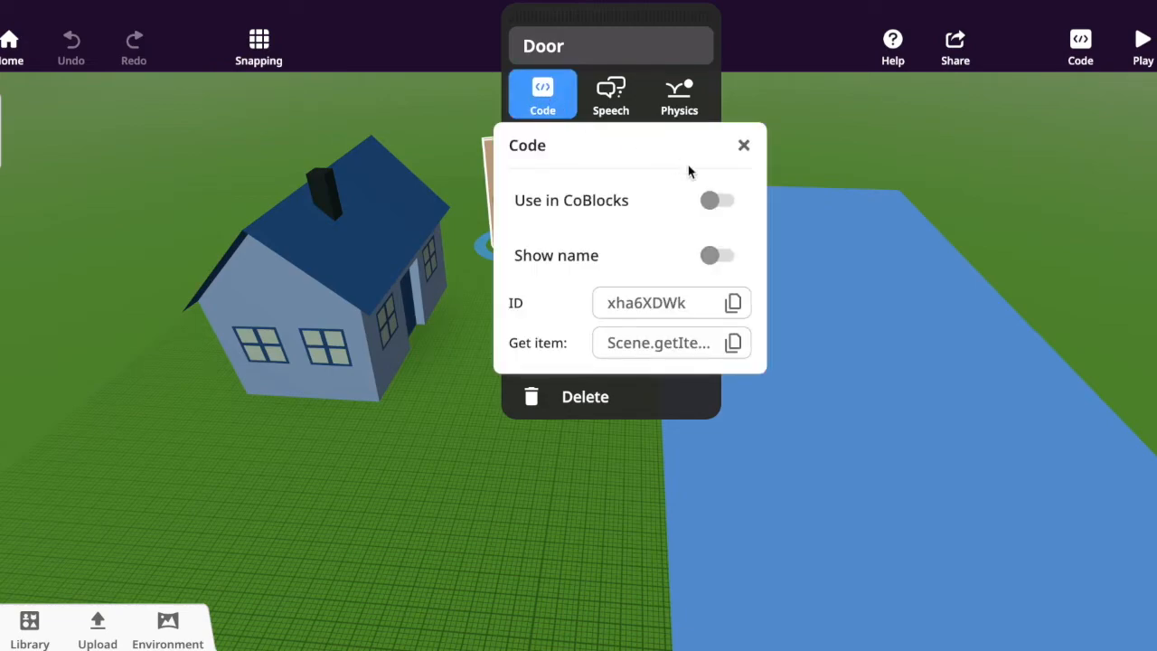
pyautogui.click(712, 202)
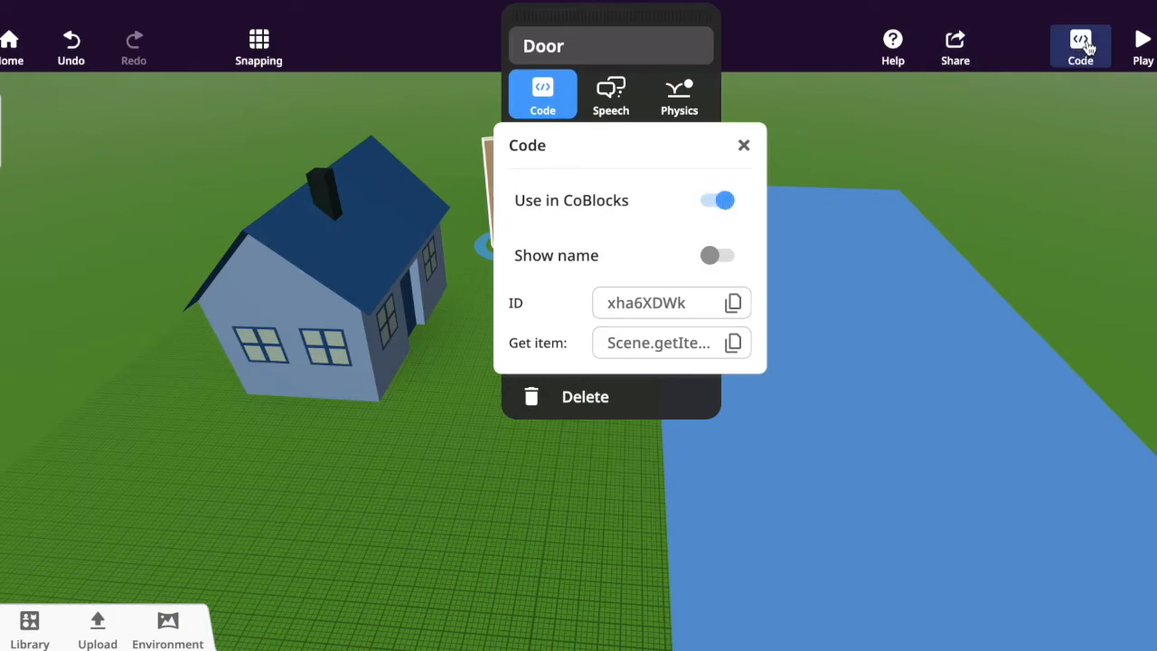
# - Start a CoBlocks script for Scene 2 and add a "when Door is clicked" event under "When Play clicked"
pyautogui.click(1082, 46)
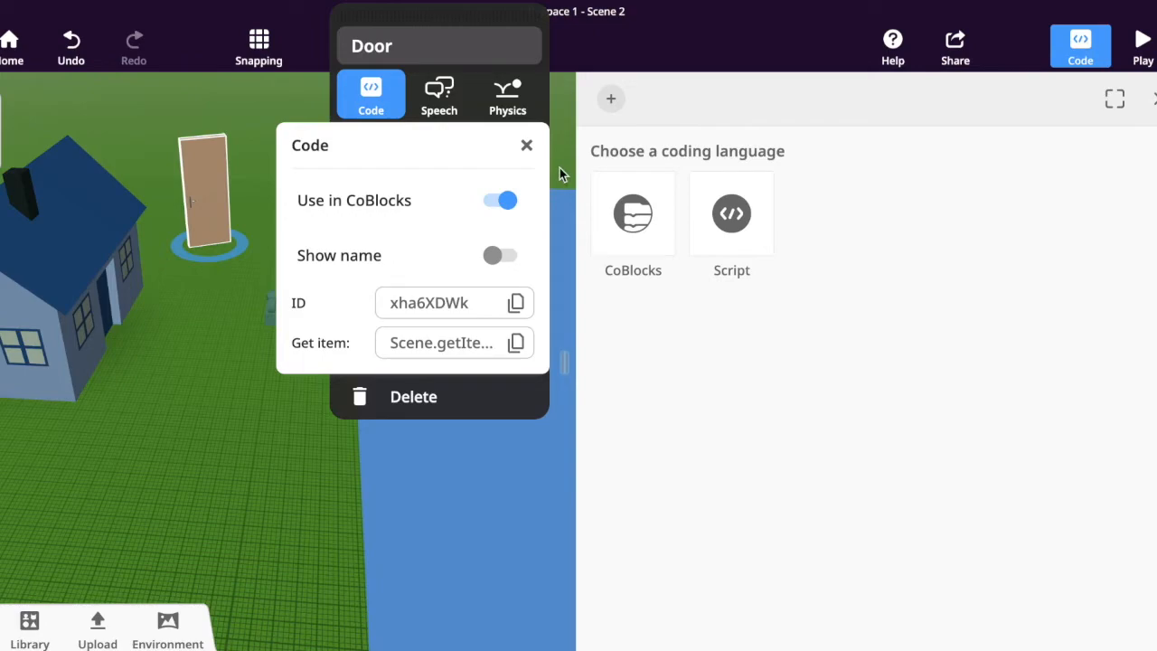
pyautogui.click(529, 150)
pyautogui.click(271, 271)
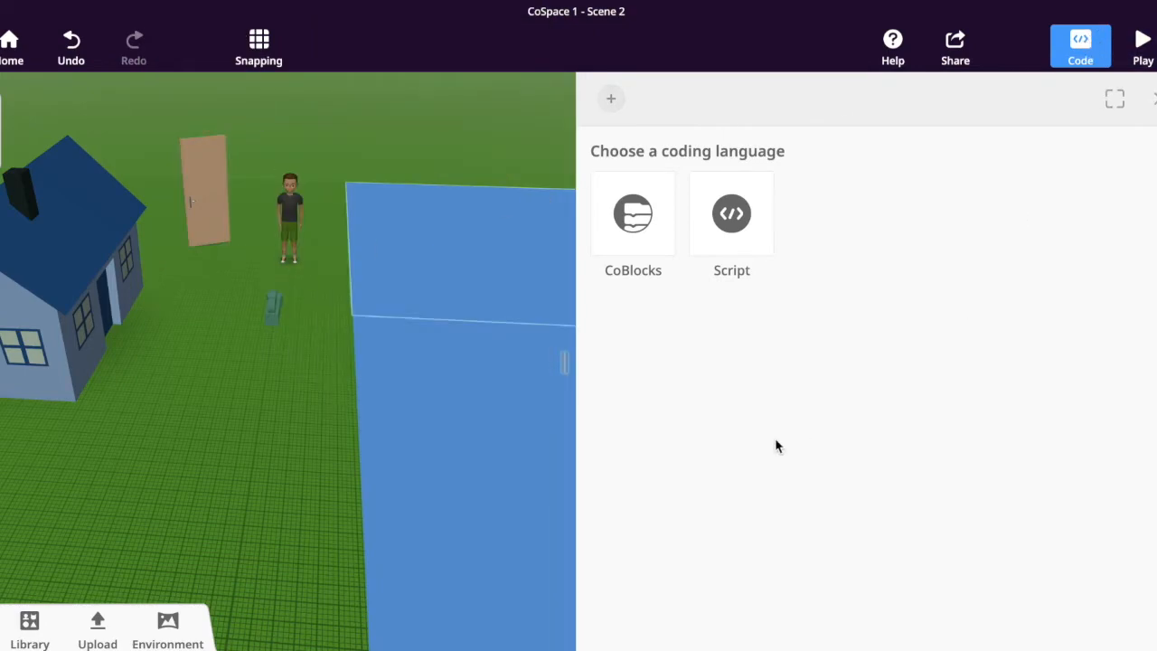
pyautogui.click(634, 215)
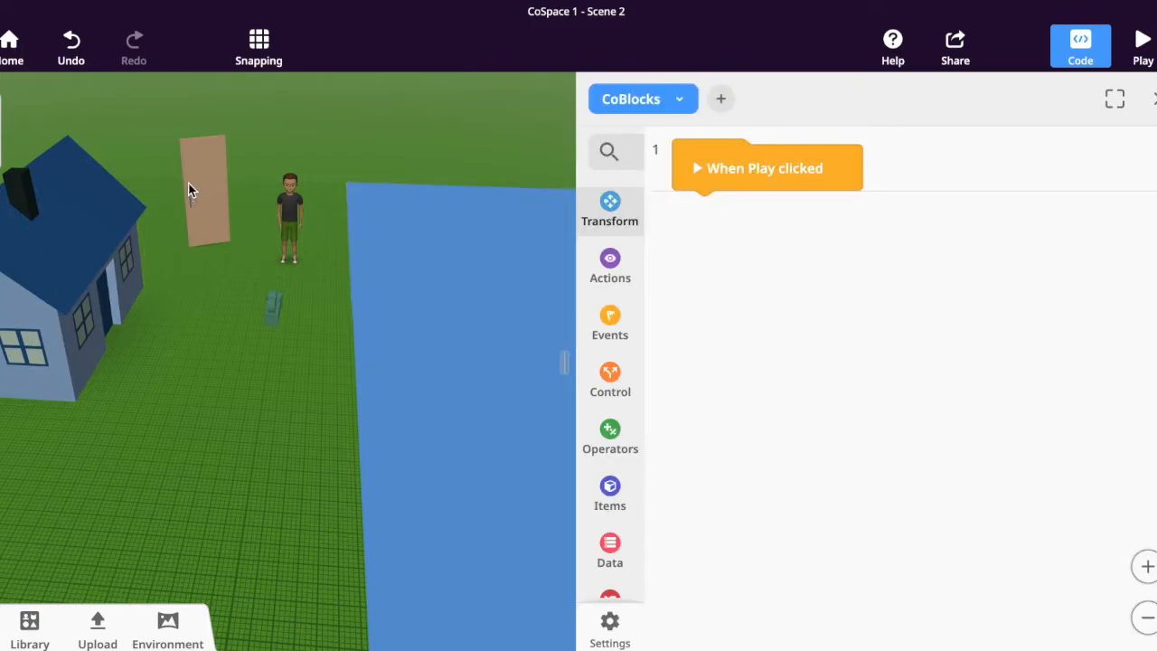
pyautogui.click(627, 329)
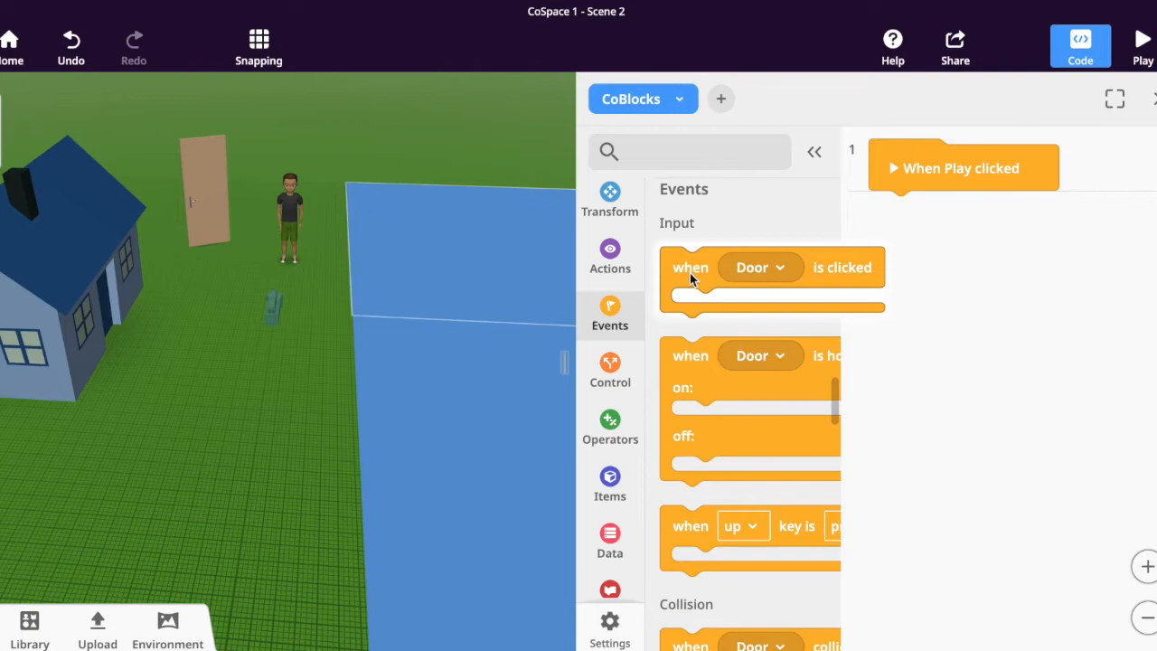
pyautogui.moveTo(689, 271); pyautogui.dragTo(900, 230)
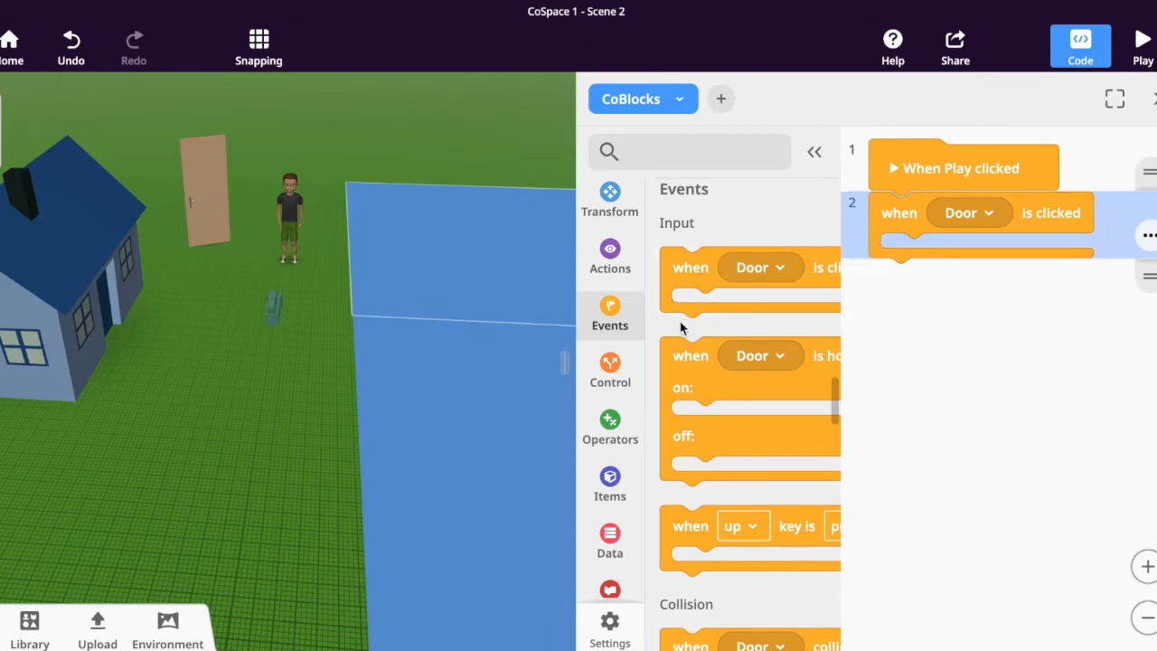
# - Put a "go to scene" block set to Scene1 inside the door's click event and close the code editor
pyautogui.click(630, 376)
pyautogui.scroll(-2, 784, 397)
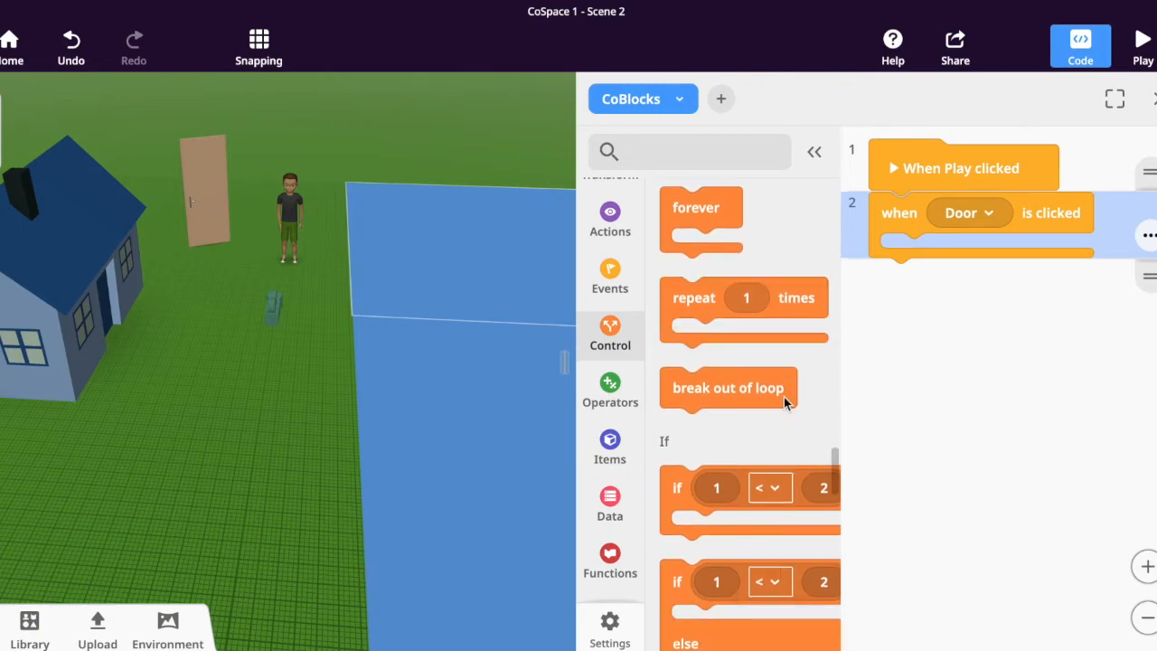
pyautogui.scroll(-5, 783, 410)
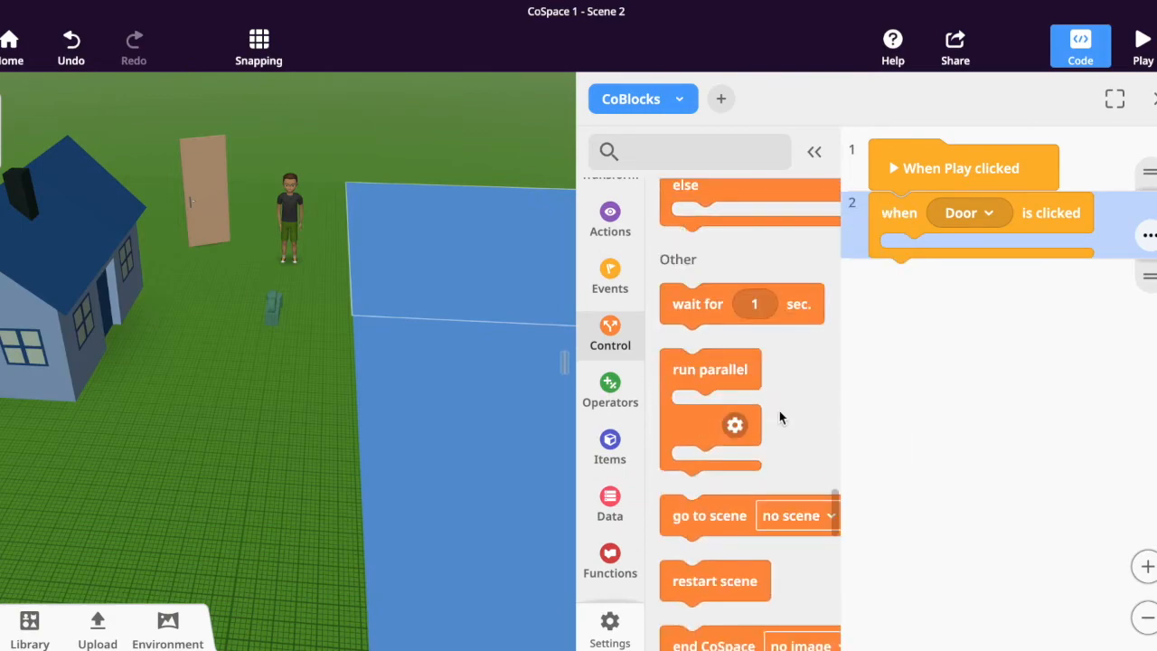
pyautogui.moveTo(728, 474); pyautogui.dragTo(985, 265)
pyautogui.click(1051, 257)
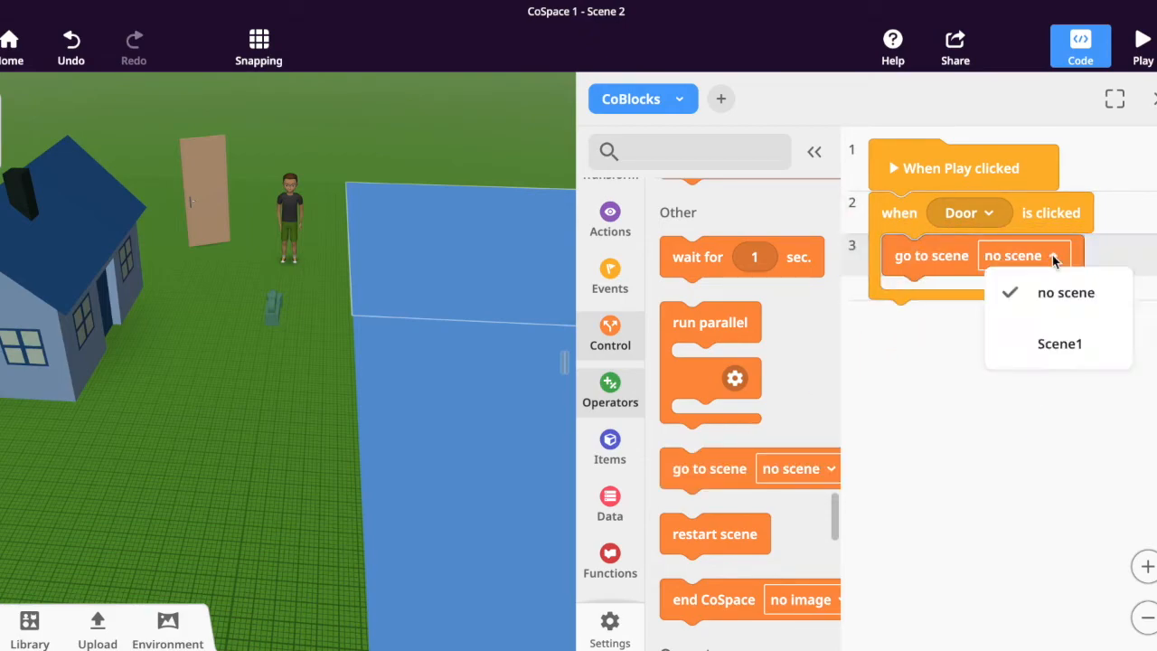
pyautogui.click(1059, 342)
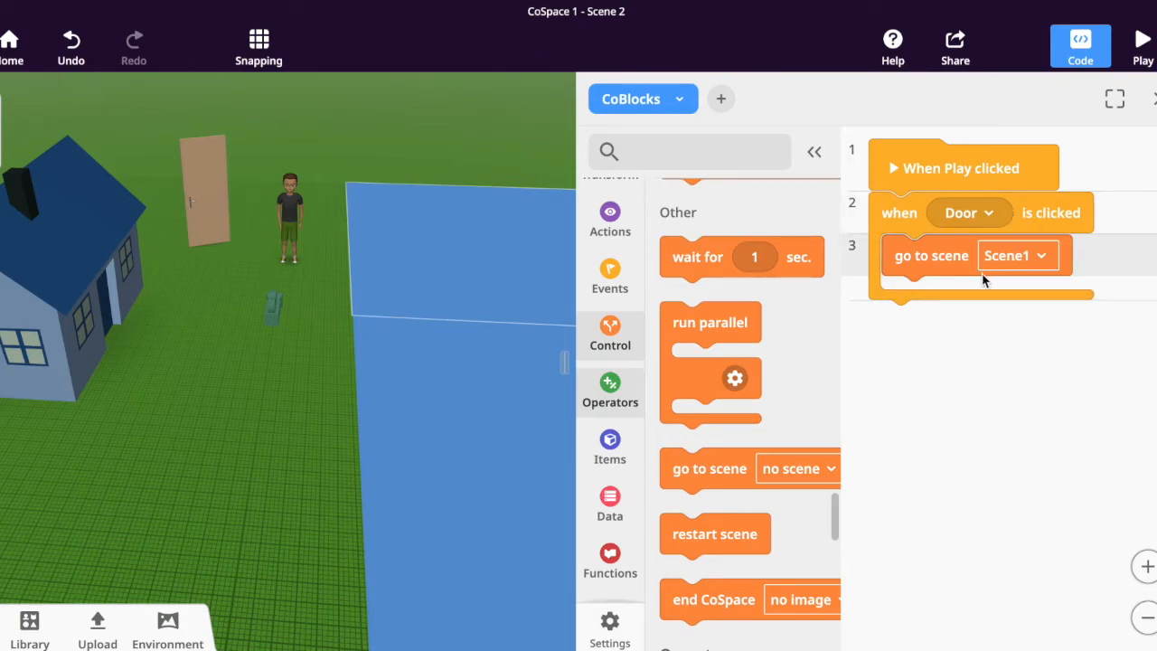
pyautogui.click(475, 158)
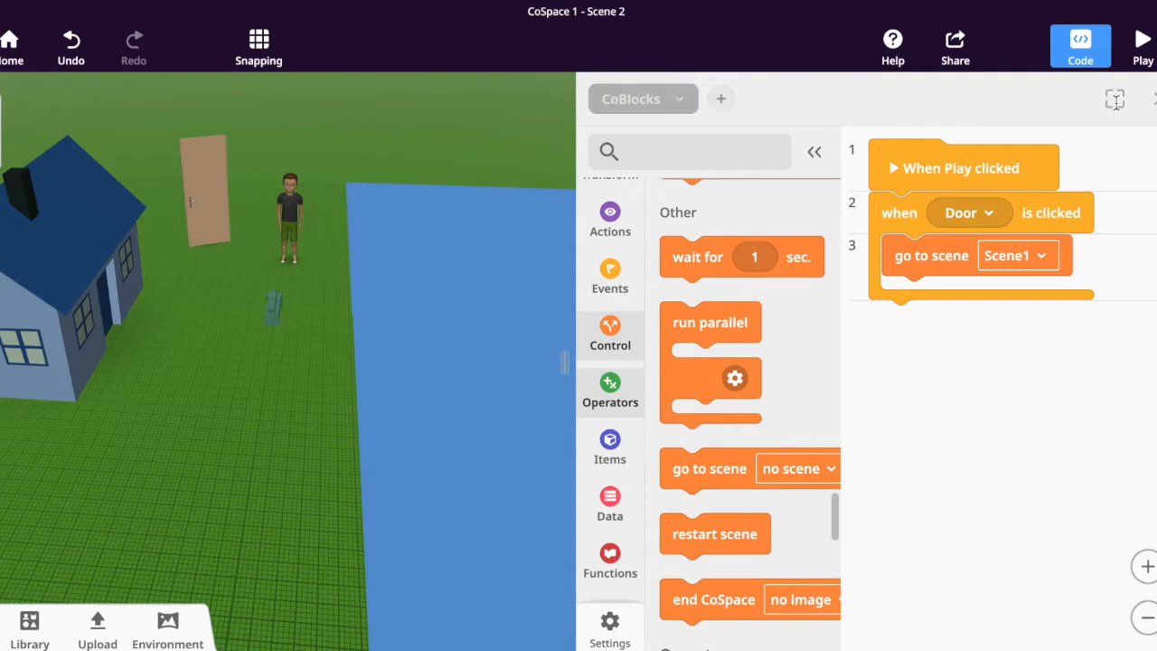
pyautogui.click(1099, 56)
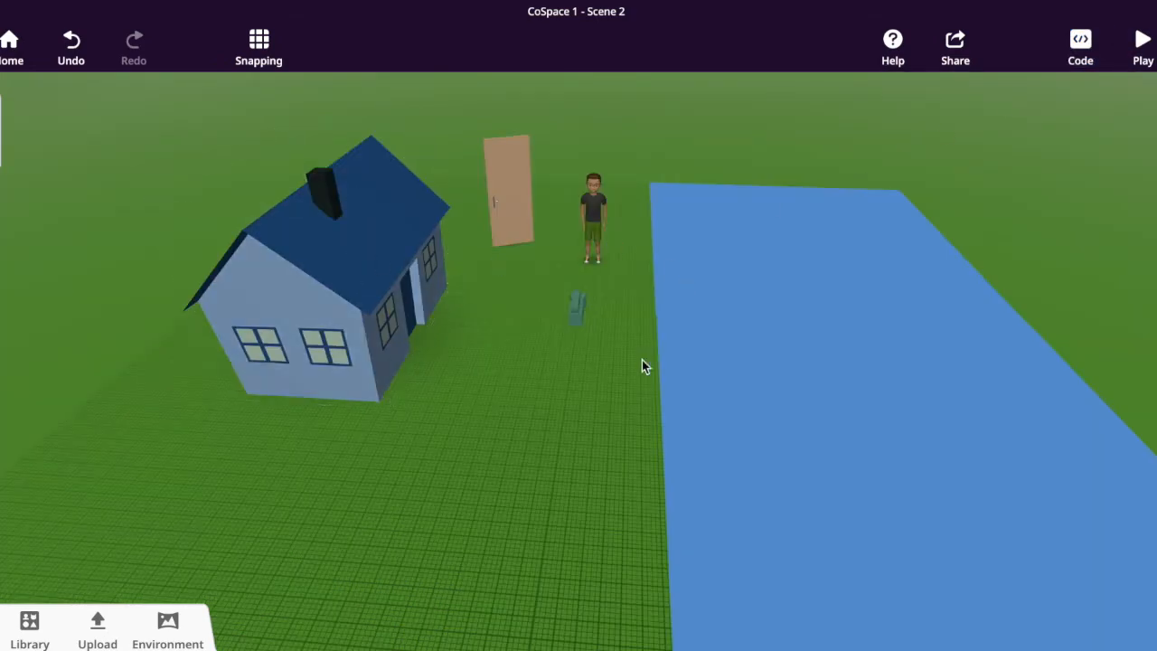
# - Switch to Scene1 for editing and collapse the scene list
pyautogui.moveTo(619, 417)
pyautogui.mouseDown()
pyautogui.moveTo(641, 406)
pyautogui.moveTo(612, 426)
pyautogui.moveTo(596, 421)
pyautogui.mouseUp()
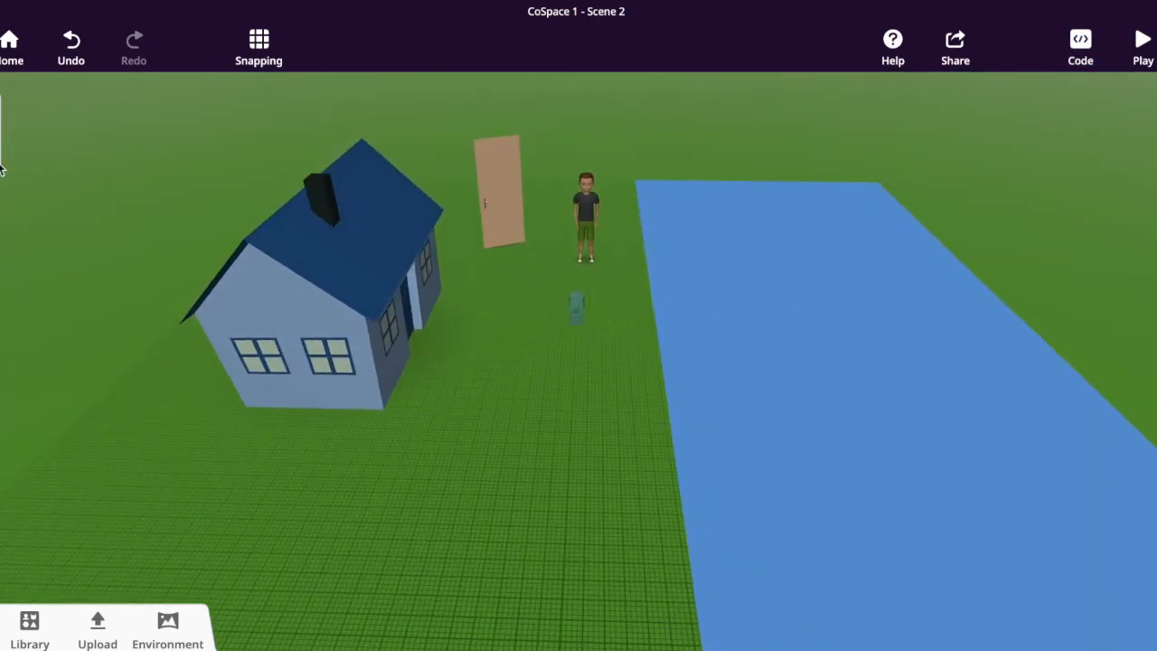
pyautogui.click(2, 131)
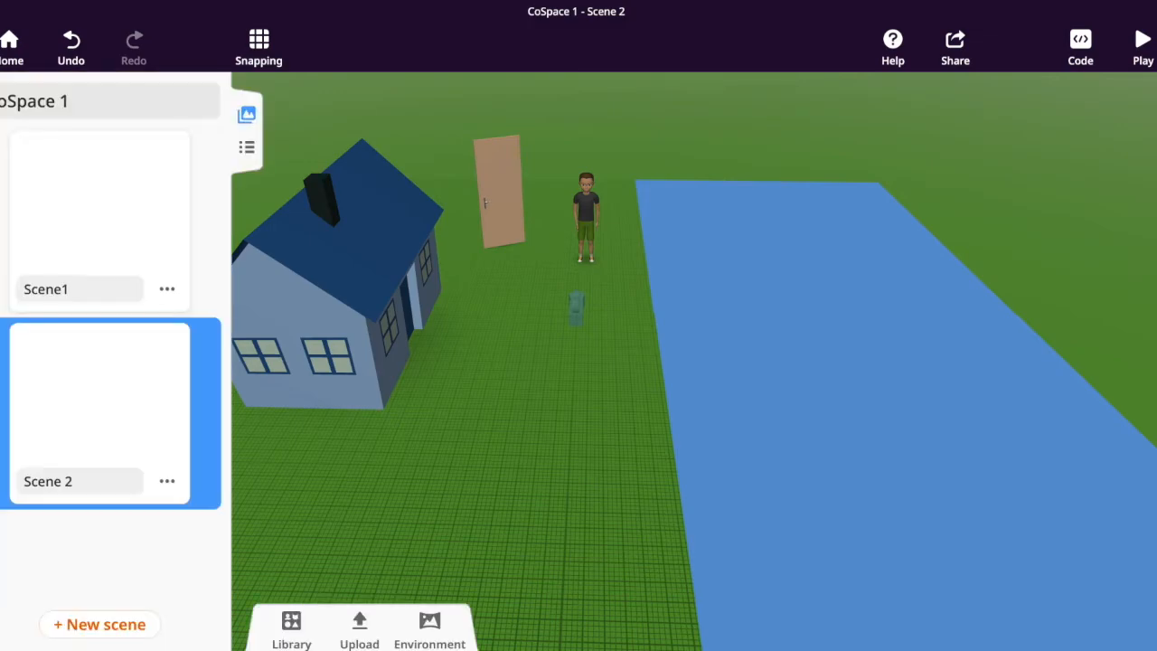
pyautogui.click(153, 242)
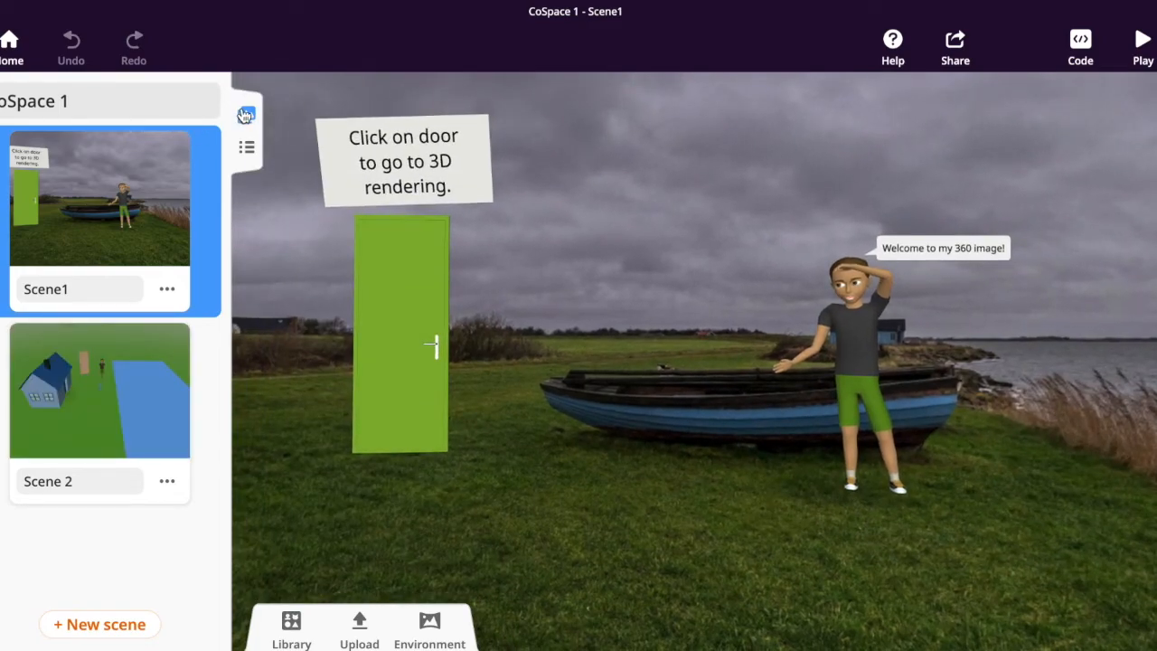
pyautogui.click(246, 115)
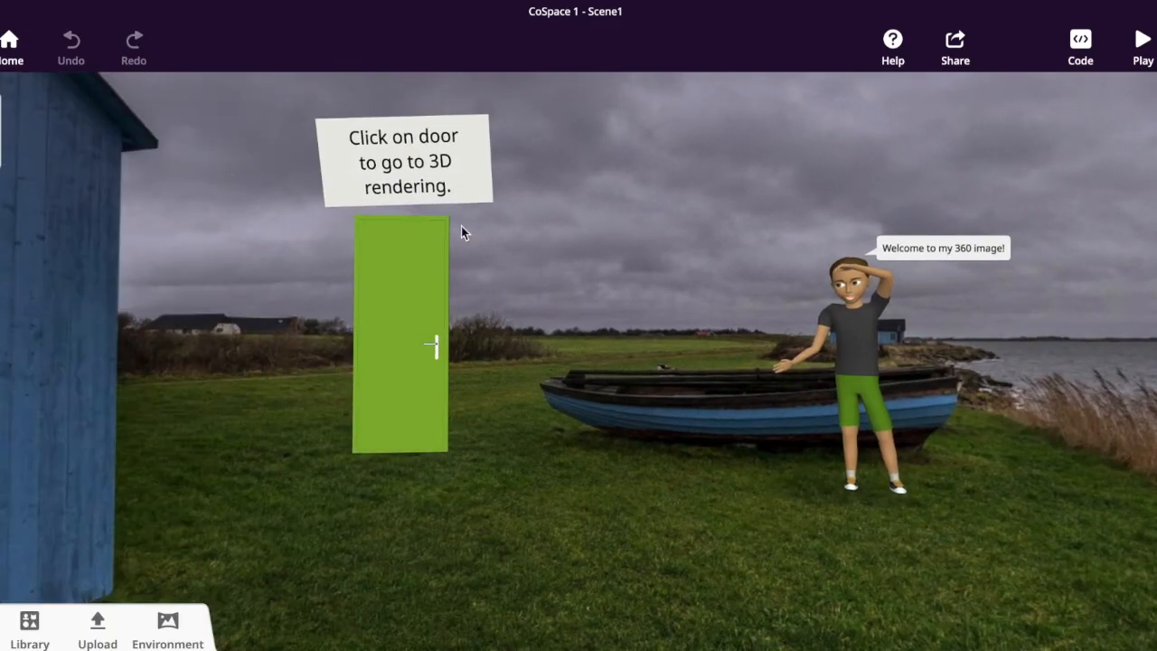
# - Make the green door in the 360° scene available for use in CoBlocks
pyautogui.click(429, 305)
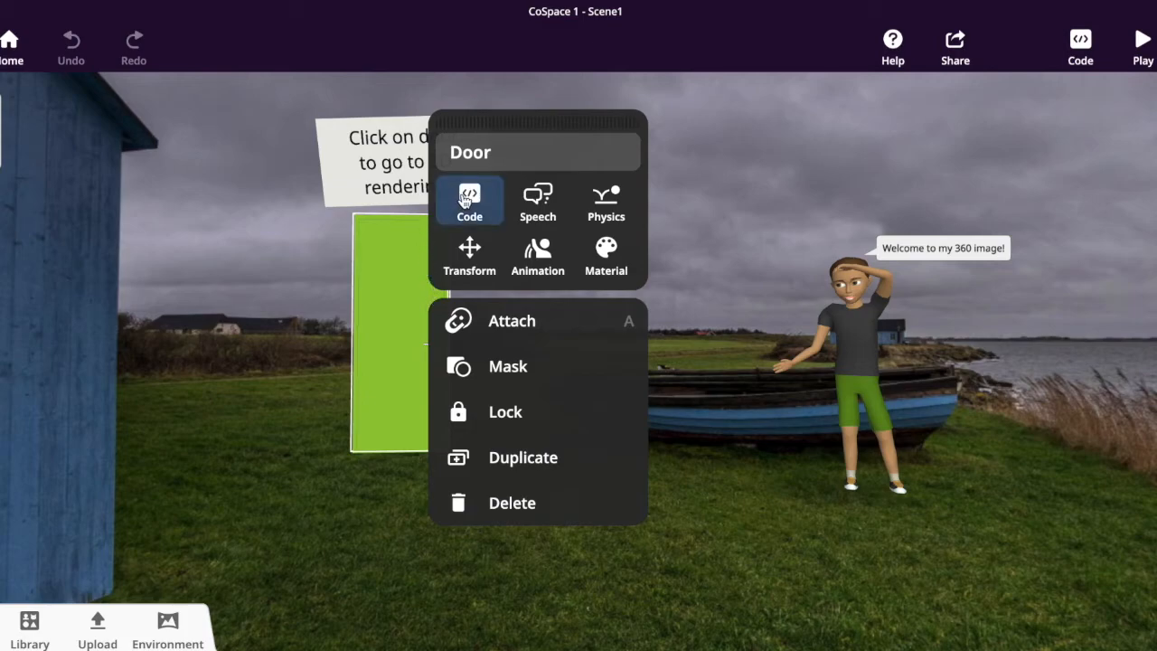
pyautogui.click(468, 200)
pyautogui.click(643, 306)
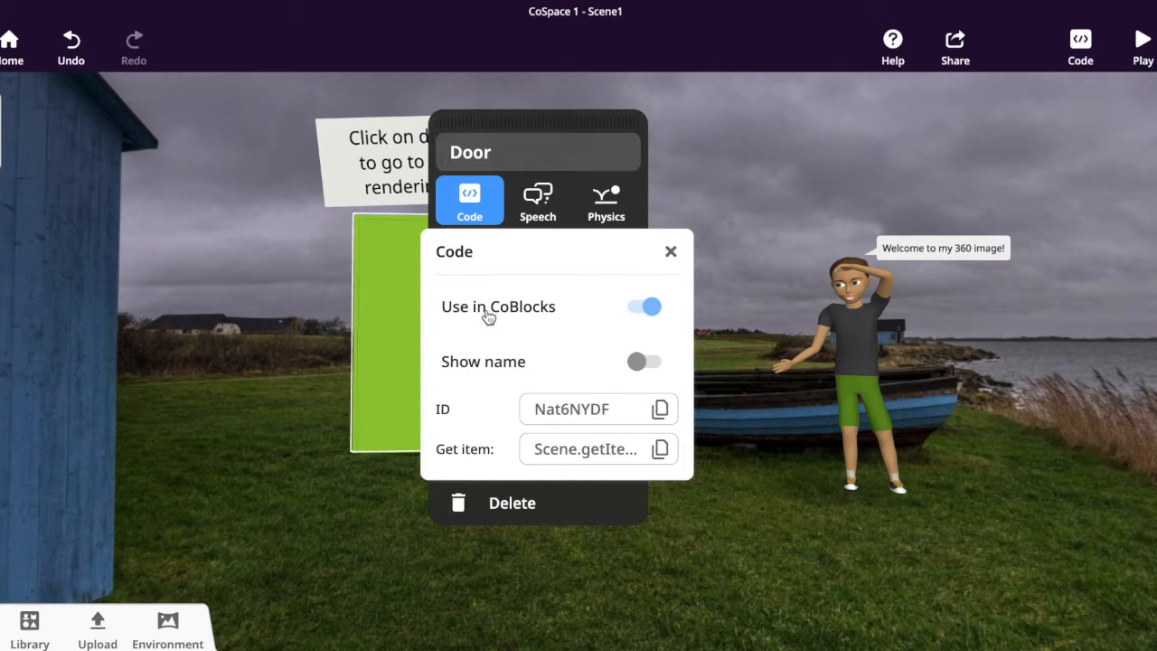
pyautogui.click(714, 159)
# - Start a CoBlocks script for Scene1 and add a "when Door is clicked" event under "When Play clicked"
pyautogui.click(1092, 40)
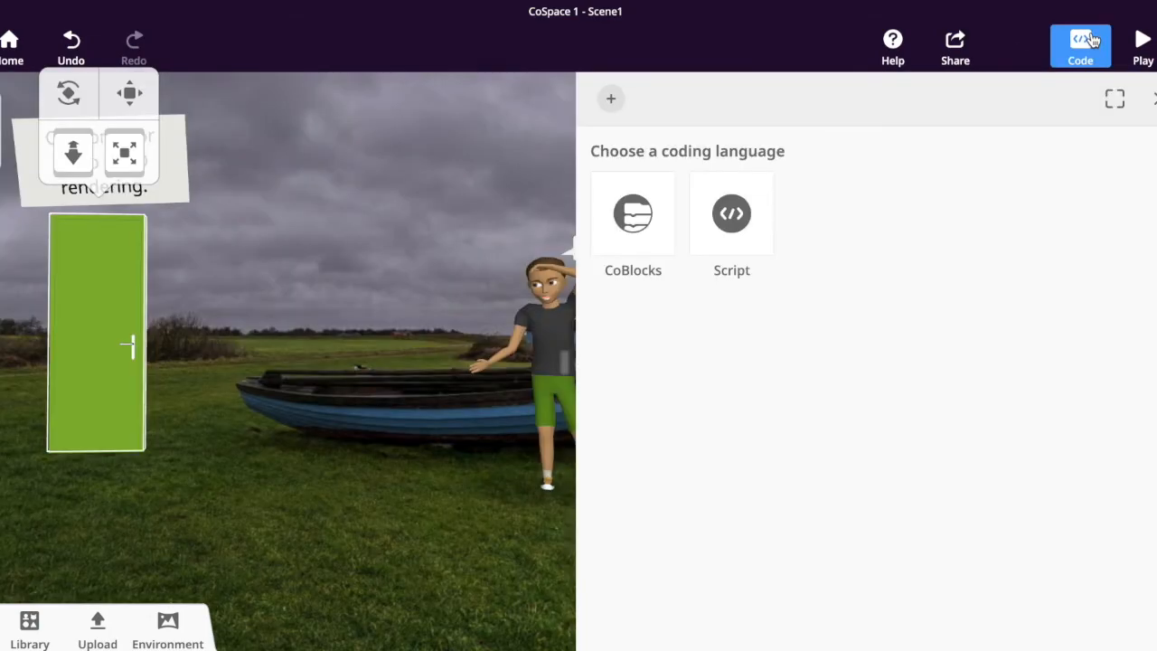
pyautogui.click(632, 217)
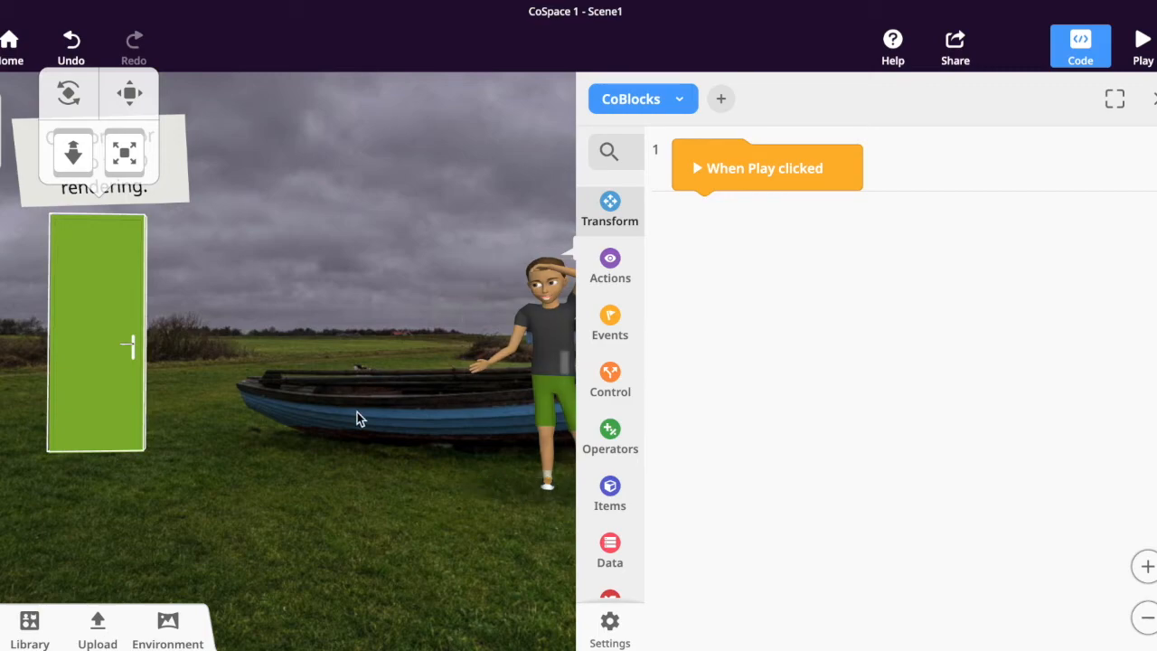
pyautogui.click(612, 325)
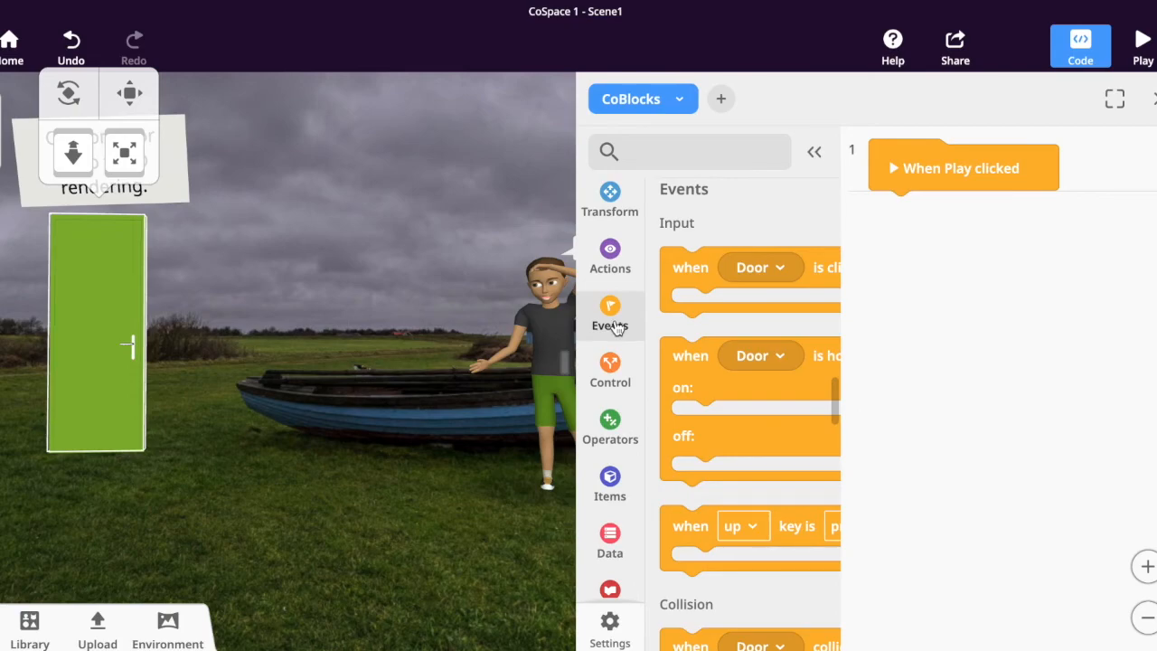
pyautogui.moveTo(699, 265); pyautogui.dragTo(943, 207)
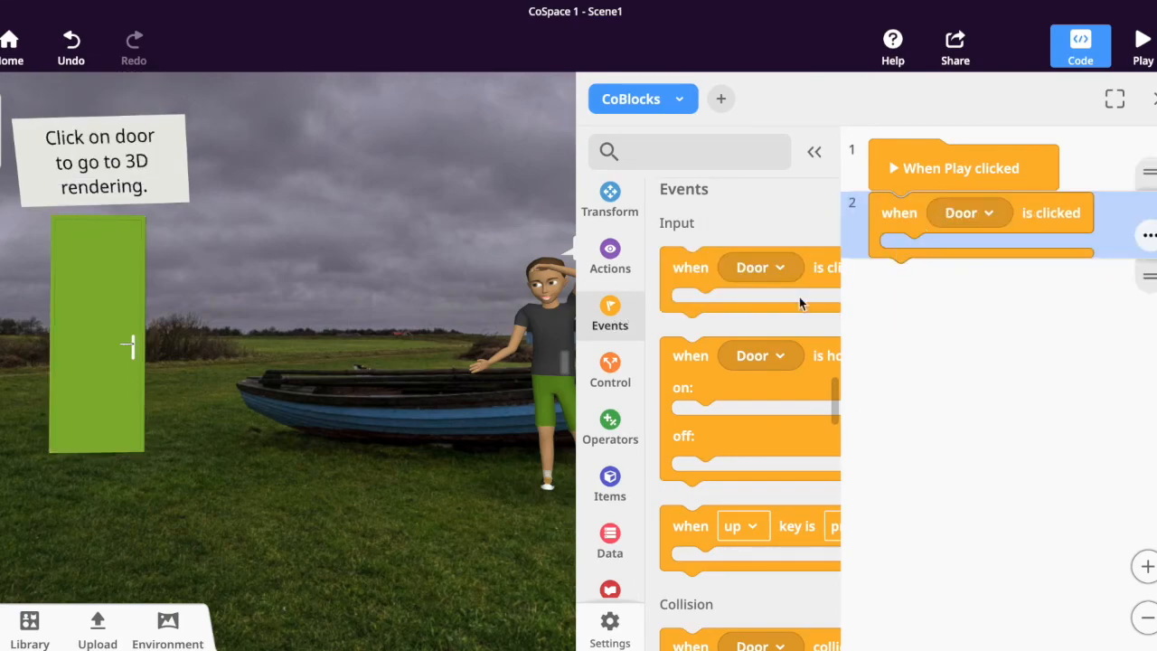
# - Put a "go to scene" block set to Scene 2 inside the door's click event and close the code editor
pyautogui.click(622, 380)
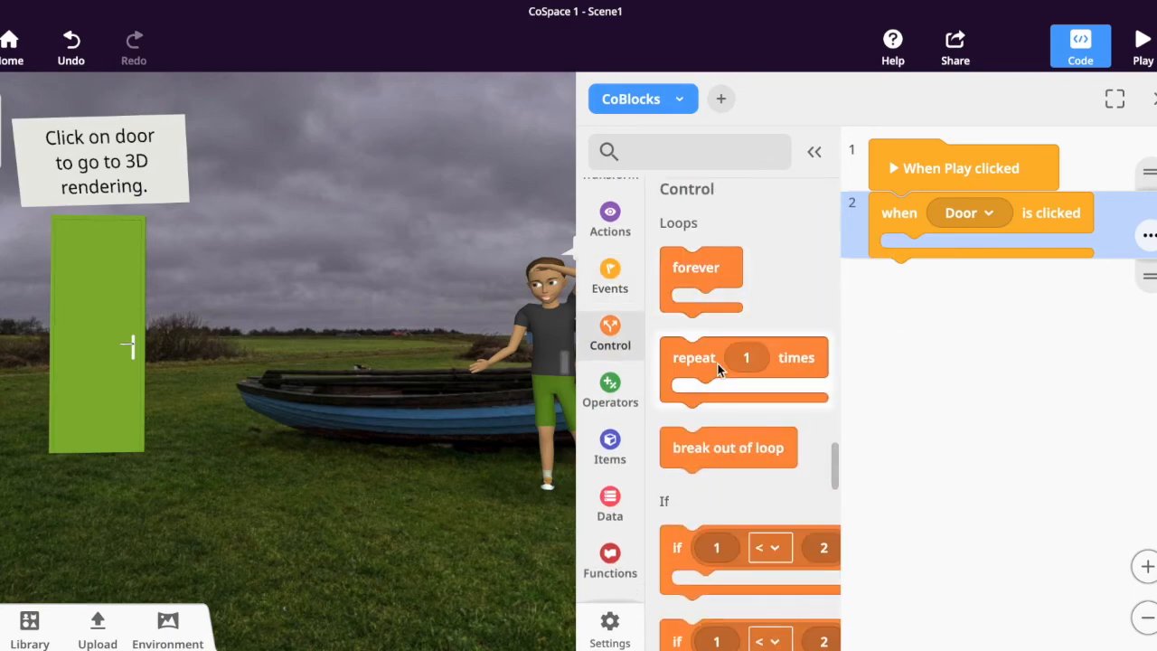
pyautogui.scroll(-7, 731, 470)
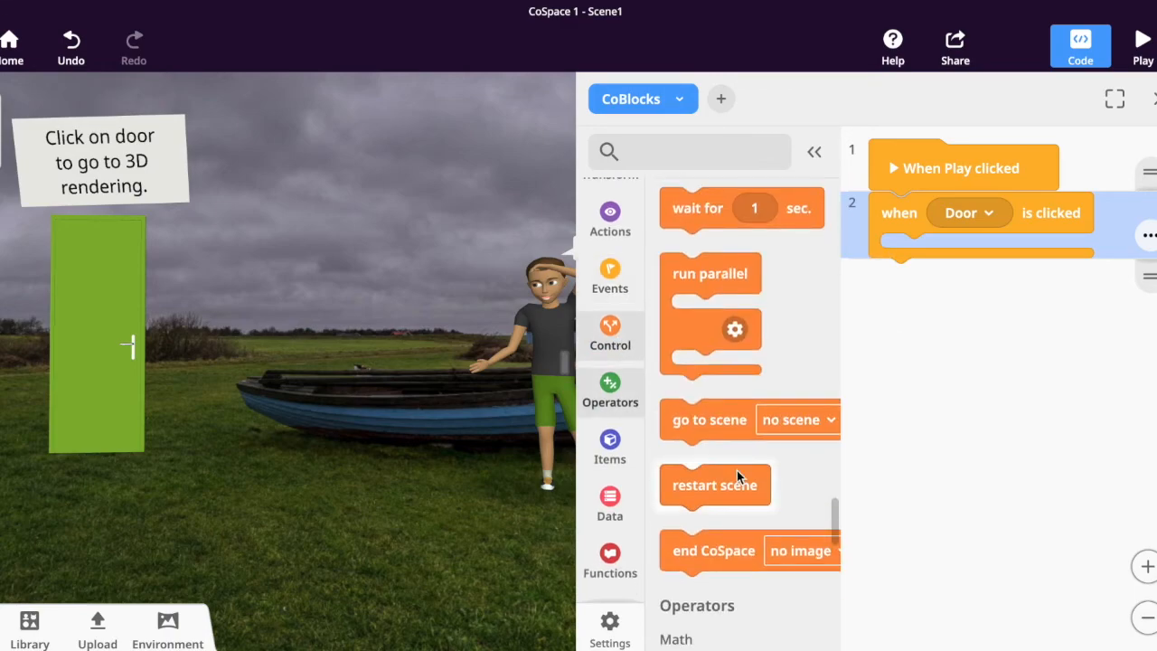
pyautogui.moveTo(831, 409); pyautogui.dragTo(955, 264)
pyautogui.click(1032, 262)
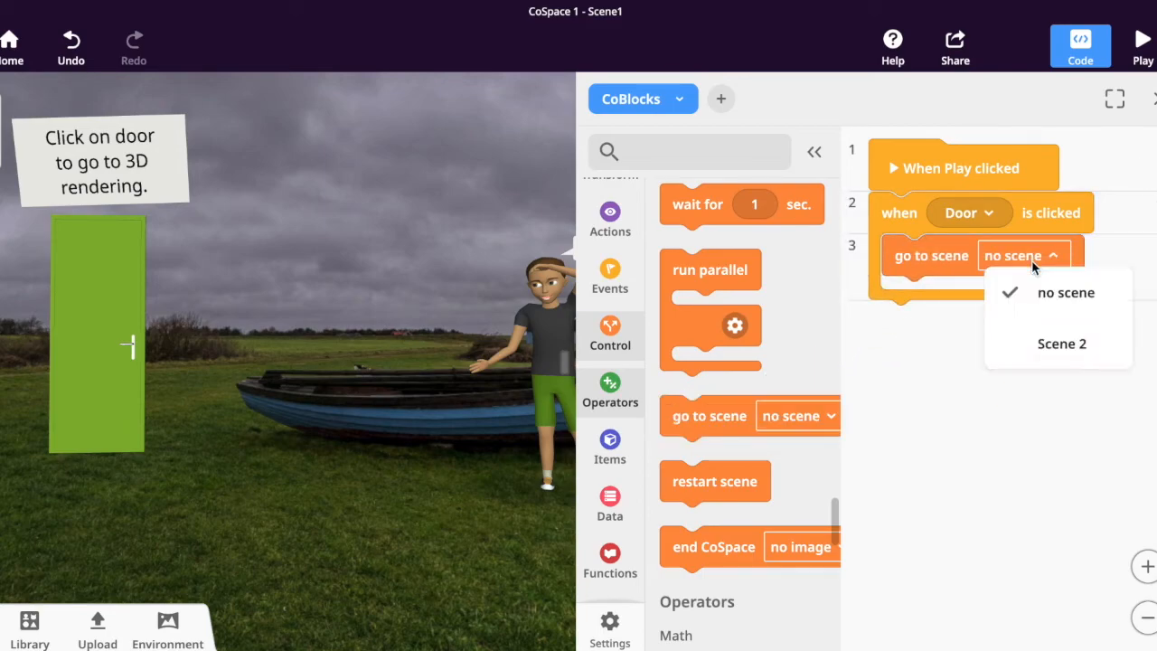
pyautogui.click(1067, 341)
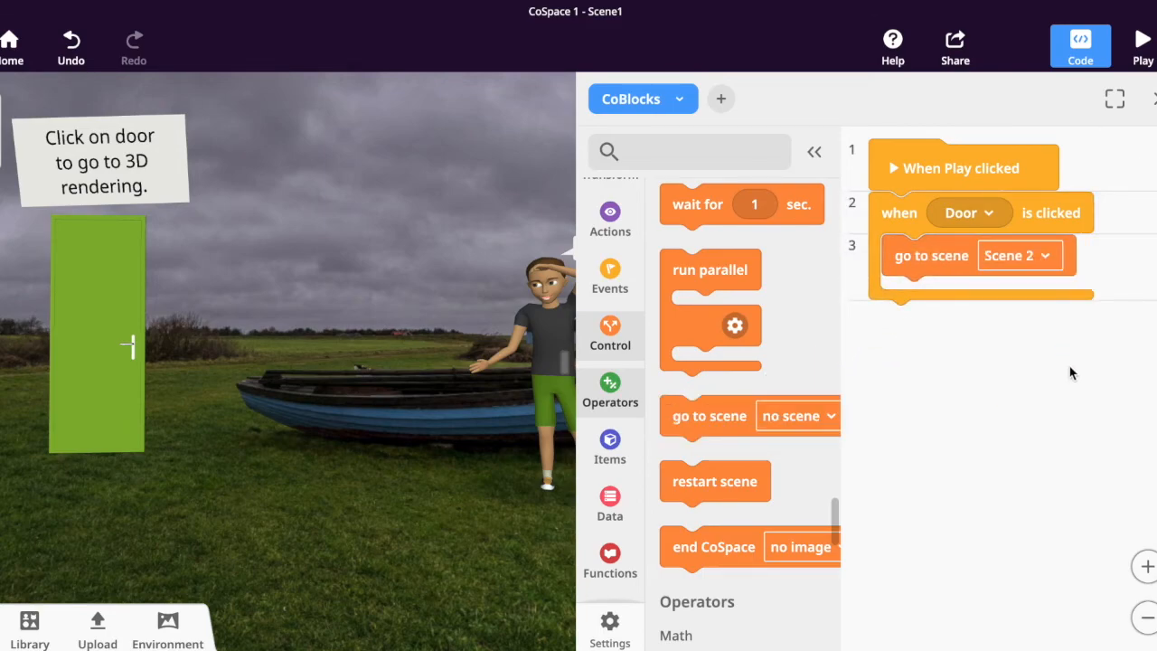
pyautogui.click(1153, 98)
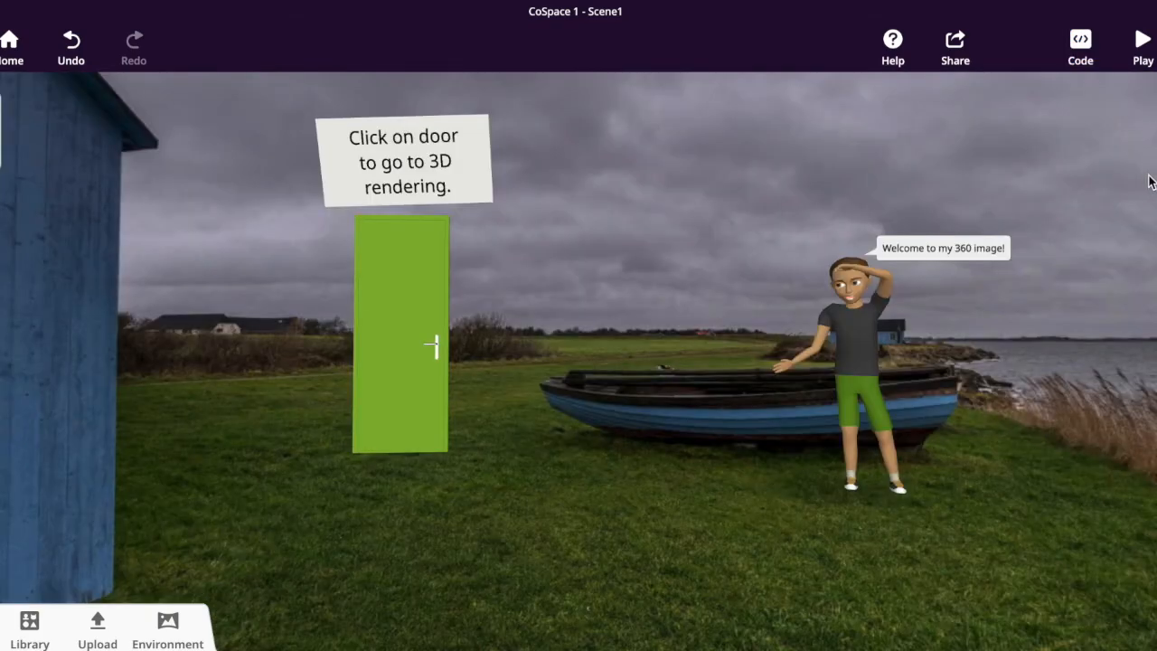
# - Play the project, test the green door to Scene 2 and the brown door back to Scene1, and return to editing
pyautogui.click(1143, 45)
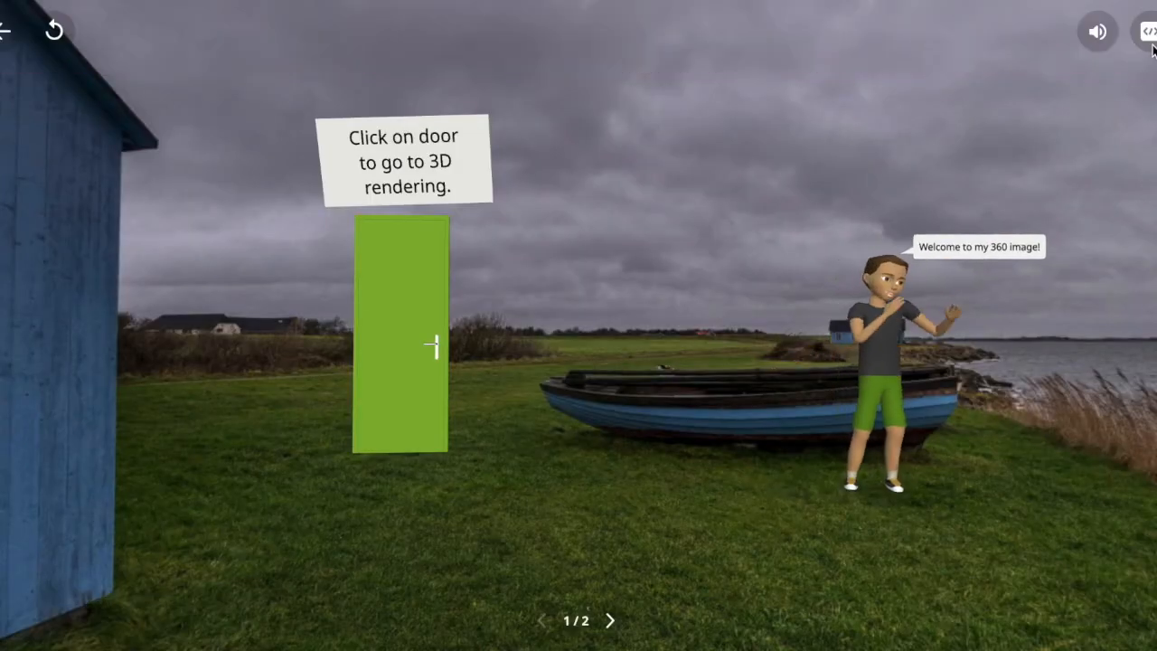
pyautogui.moveTo(1030, 350); pyautogui.dragTo(1124, 377)
pyautogui.moveTo(768, 370); pyautogui.dragTo(436, 376)
pyautogui.click(436, 376)
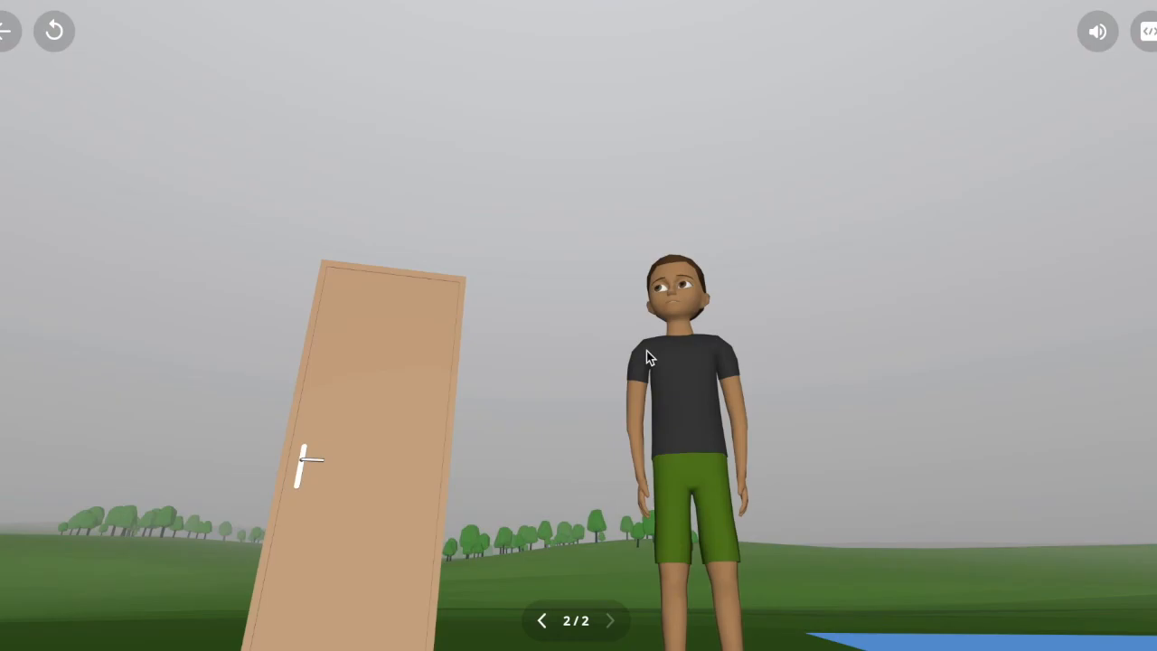
pyautogui.moveTo(649, 357); pyautogui.dragTo(669, 430)
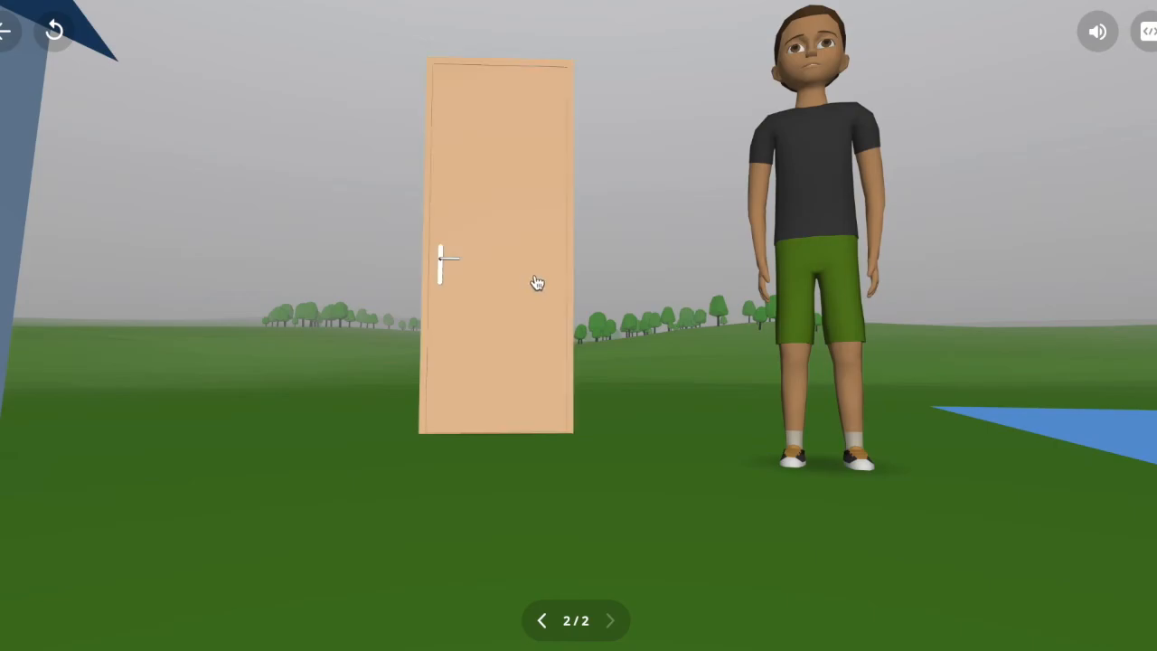
pyautogui.click(536, 283)
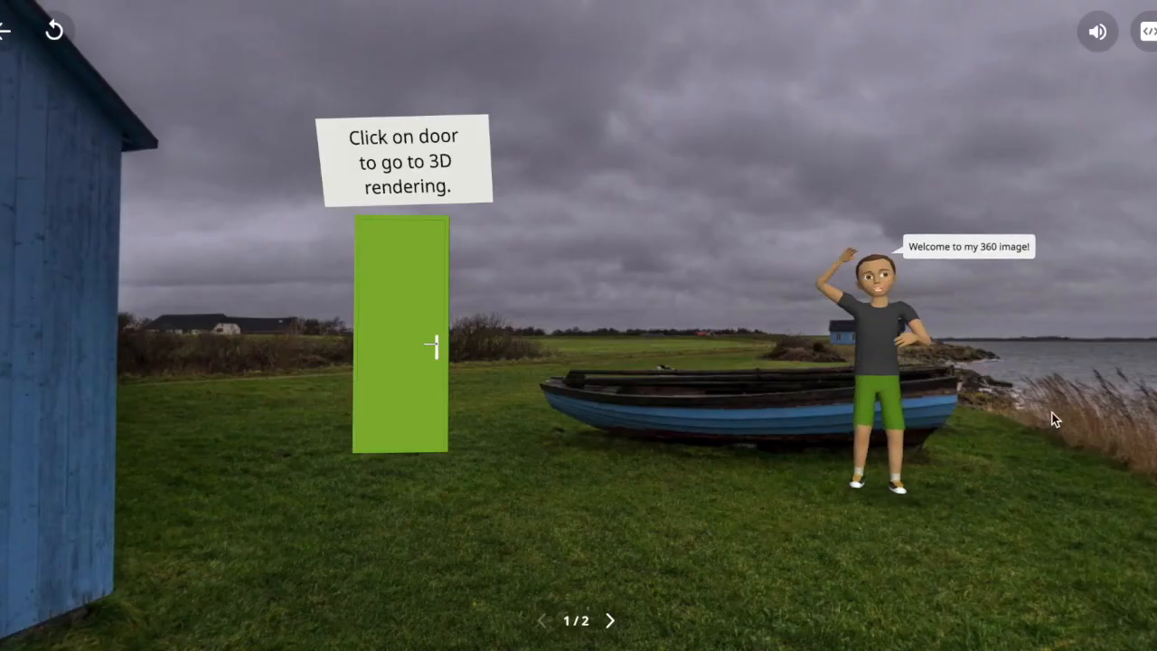
pyautogui.click(14, 52)
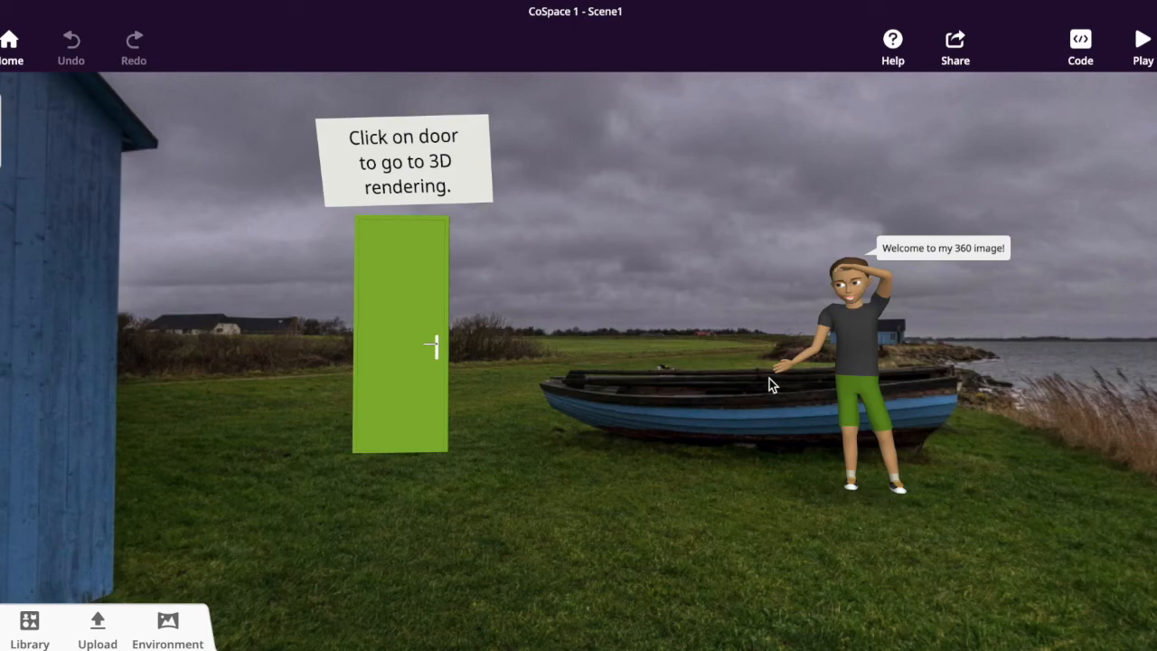
pyautogui.moveTo(1032, 358); pyautogui.dragTo(1121, 348)
pyautogui.moveTo(1052, 320); pyautogui.dragTo(858, 338)
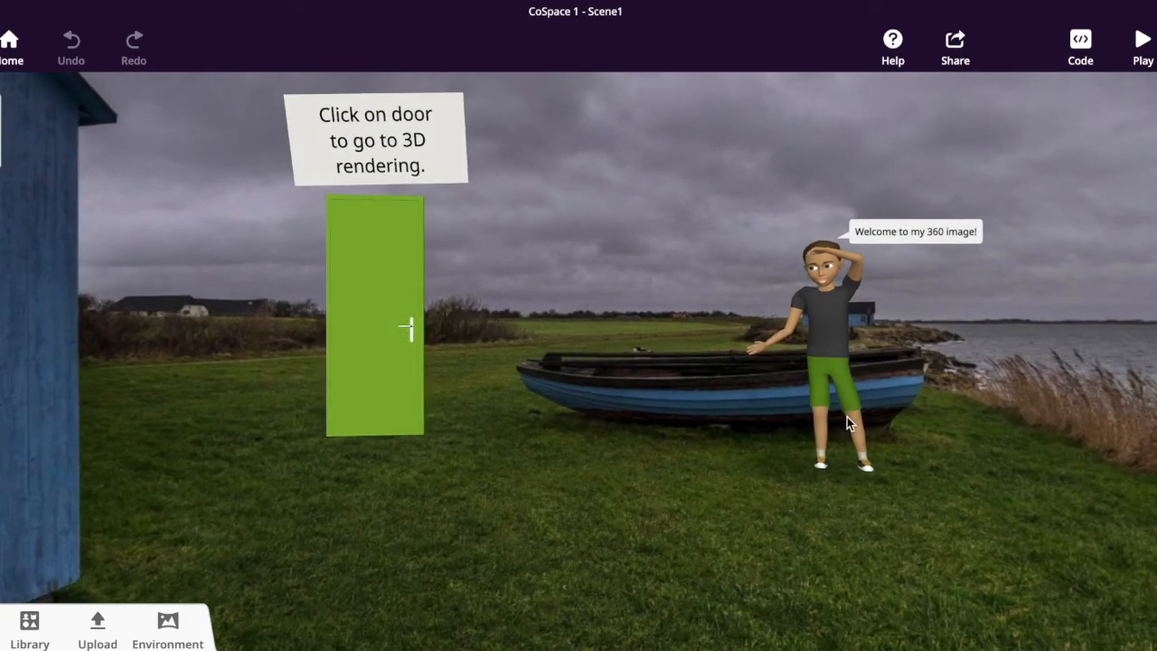
pyautogui.moveTo(986, 367); pyautogui.dragTo(1153, 353)
pyautogui.moveTo(1005, 355); pyautogui.dragTo(964, 371)
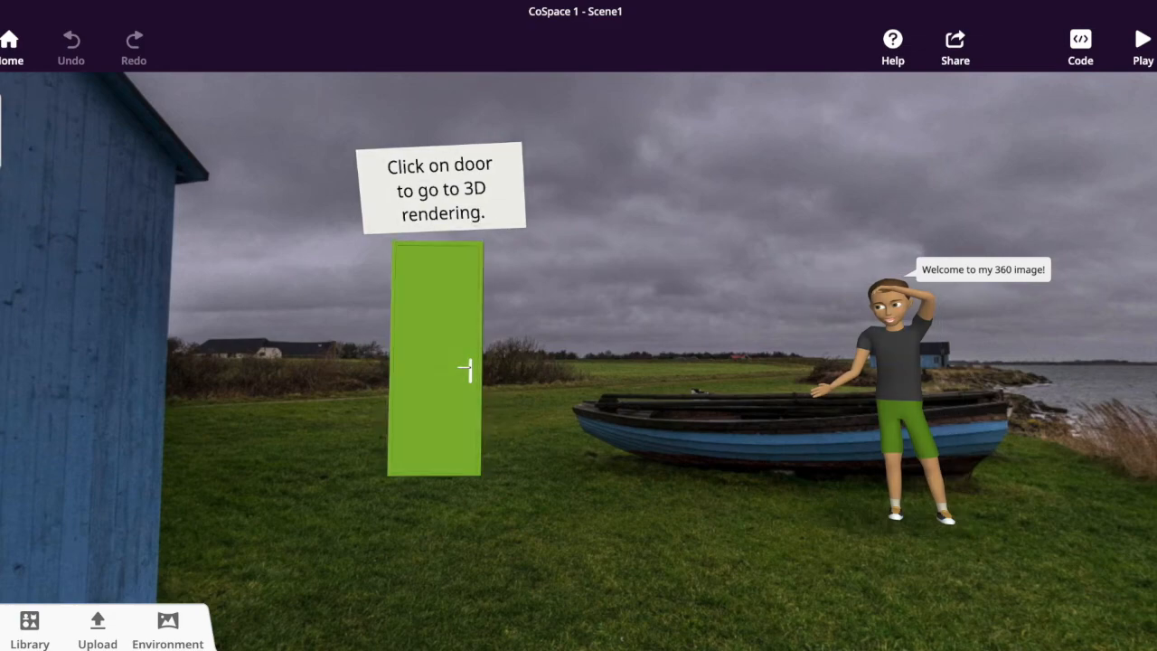
# - Switch to Scene 2 and examine the layout of its house, door, character and water from another angle
pyautogui.click(11, 163)
pyautogui.click(145, 361)
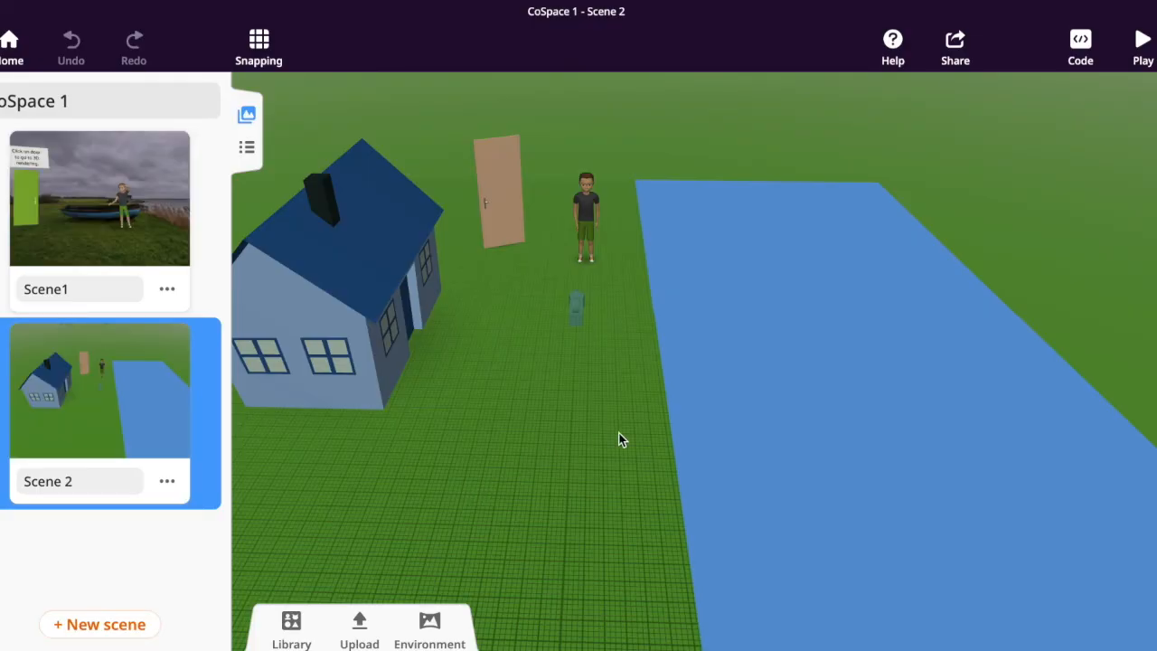
pyautogui.moveTo(566, 408); pyautogui.dragTo(673, 409)
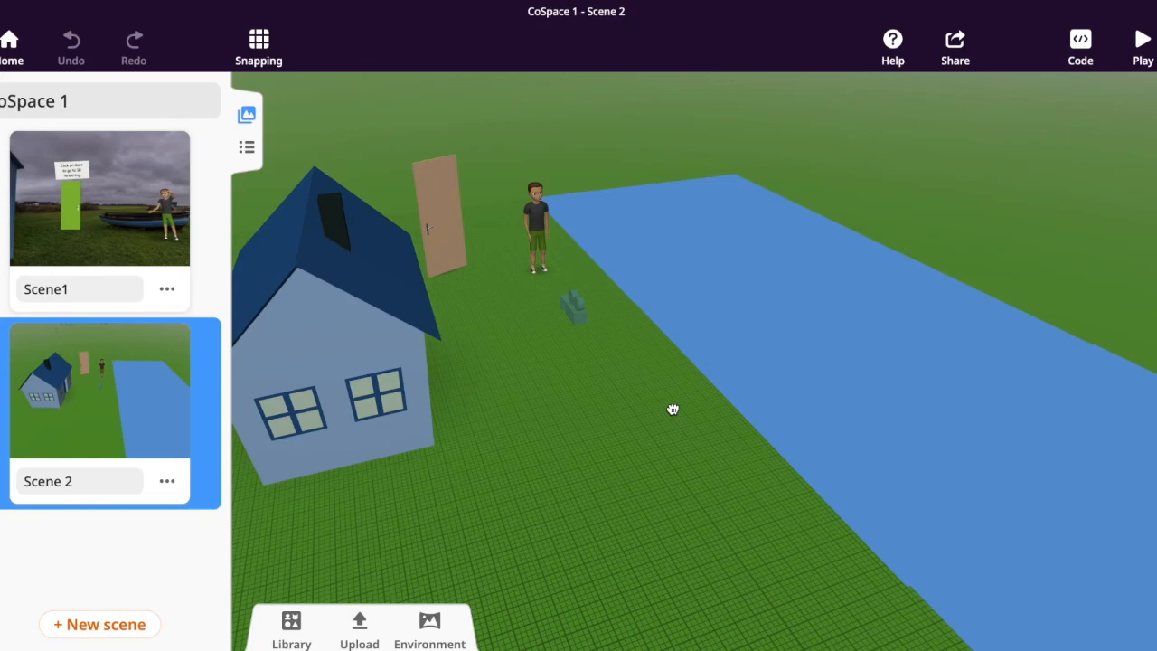
pyautogui.moveTo(650, 461)
pyautogui.mouseDown()
pyautogui.moveTo(424, 458)
pyautogui.moveTo(603, 452)
pyautogui.moveTo(633, 457)
pyautogui.moveTo(646, 477)
pyautogui.mouseUp()
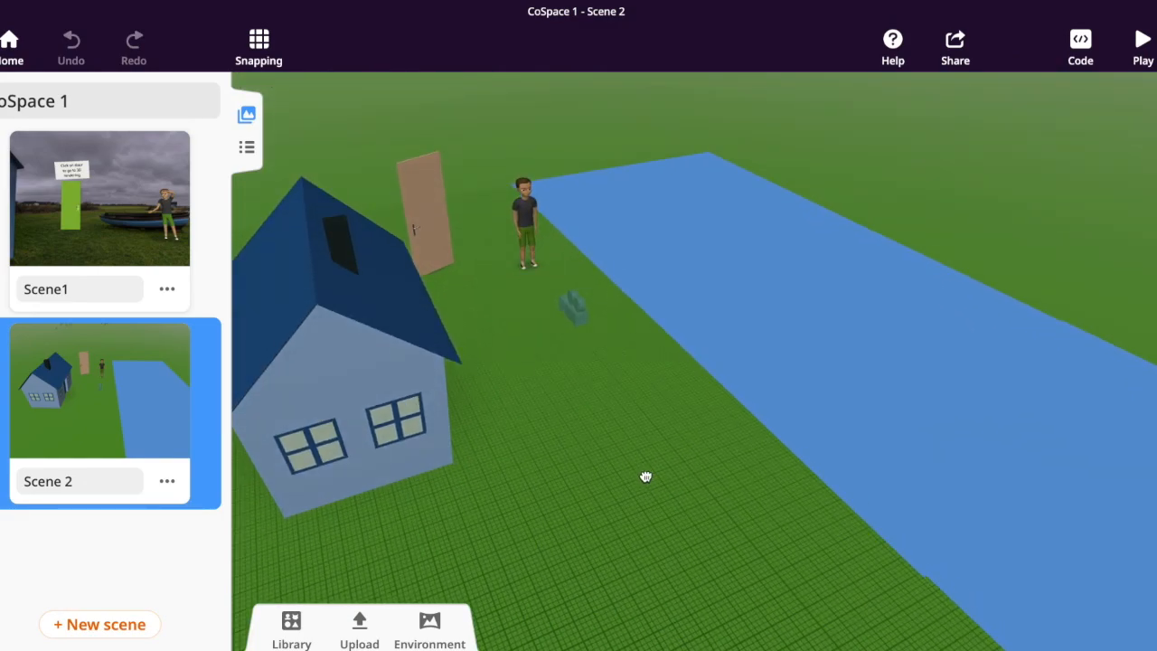